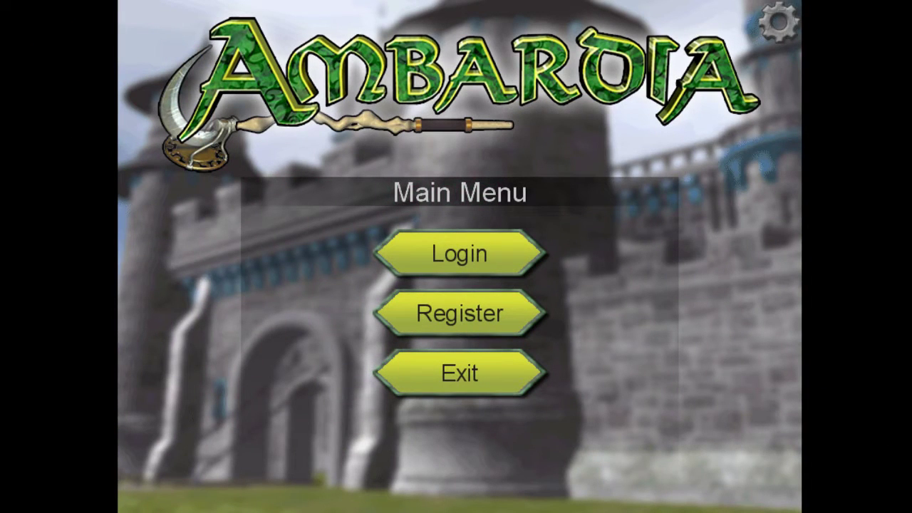
- Log in to Ambardia and walk north and east through the cliff door into the next map
{"action": "left_click", "coordinate": [476, 249]}
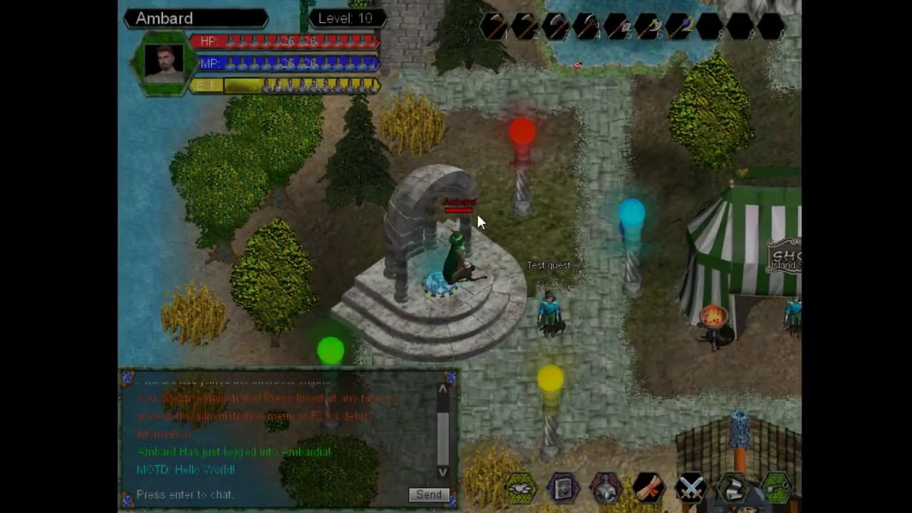
{"action": "key", "text": "w"}
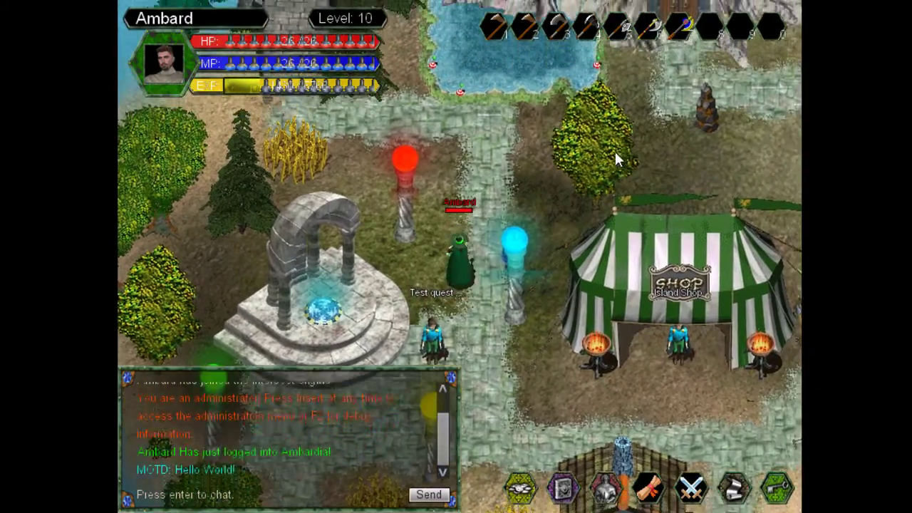
{"action": "key", "text": "d"}
{"action": "key", "text": "w"}
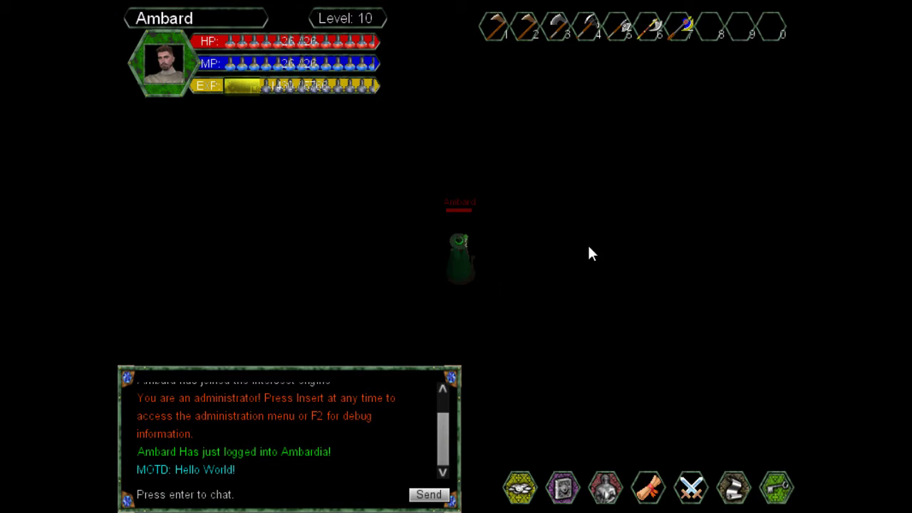
- Walk the character north and north-east up the dungeon corridor toward the side room
{"action": "key", "text": "w"}
{"action": "key", "text": "w"}
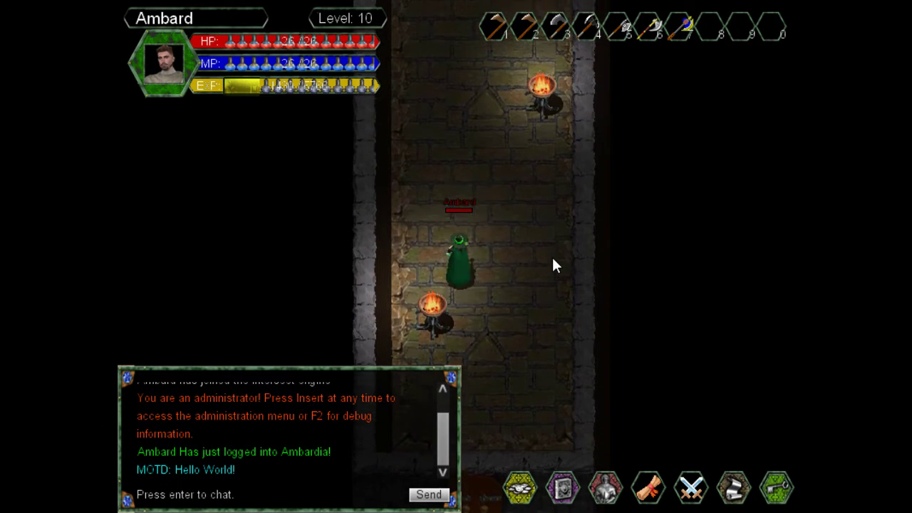
{"action": "key", "text": "w"}
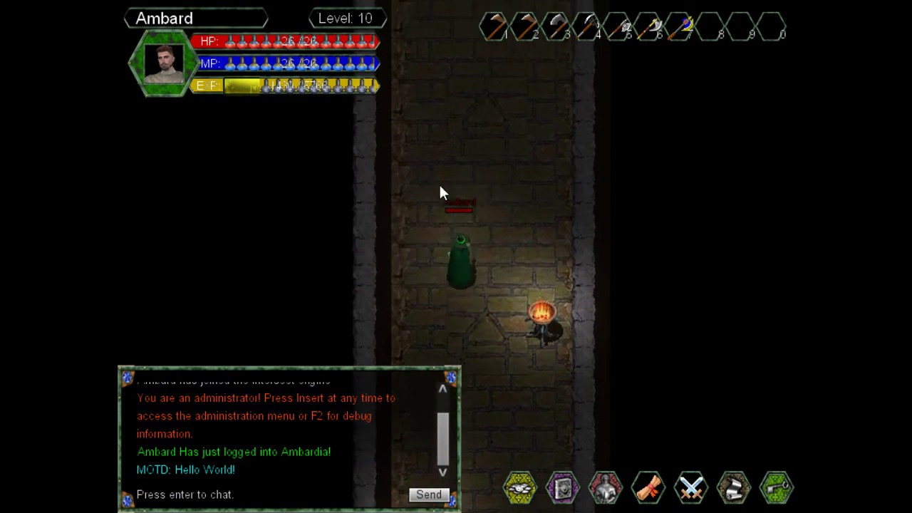
{"action": "key", "text": "d"}
{"action": "key", "text": "w"}
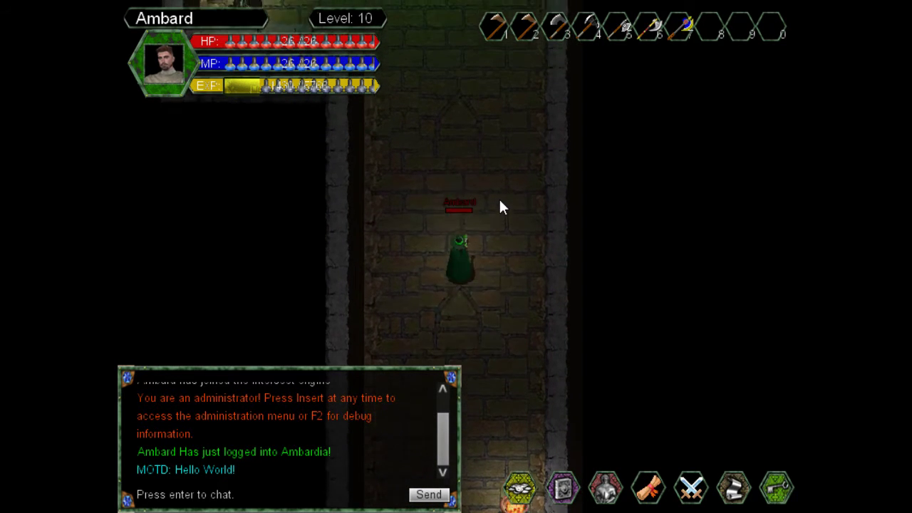
{"action": "key", "text": "w"}
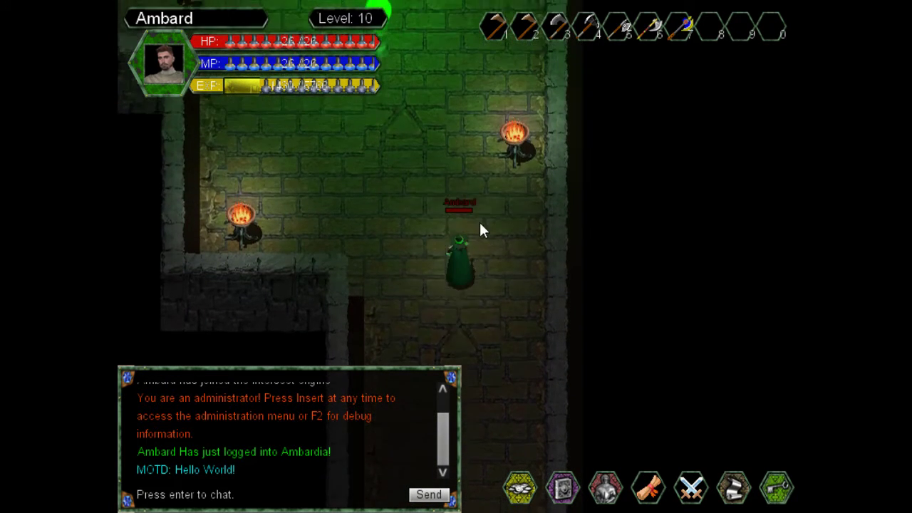
- Walk past the green lamp and through the green-lit room toward the skeletons
{"action": "key", "text": "a"}
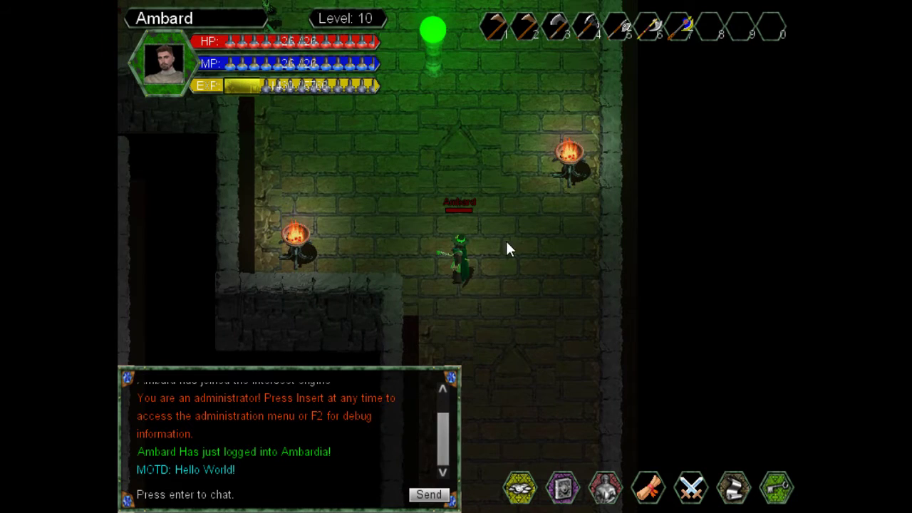
{"action": "key", "text": "w"}
{"action": "key", "text": "d"}
{"action": "key", "text": "w"}
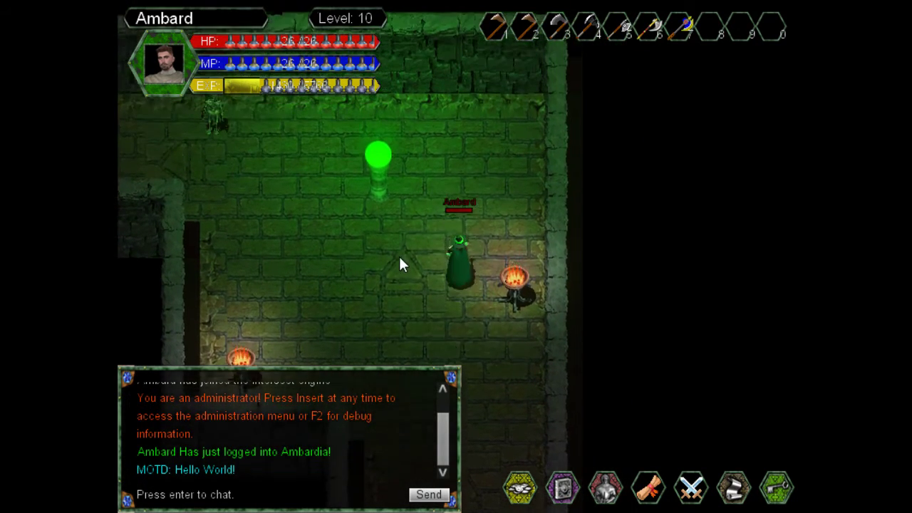
{"action": "key", "text": "a"}
{"action": "key", "text": "w"}
{"action": "key", "text": "a"}
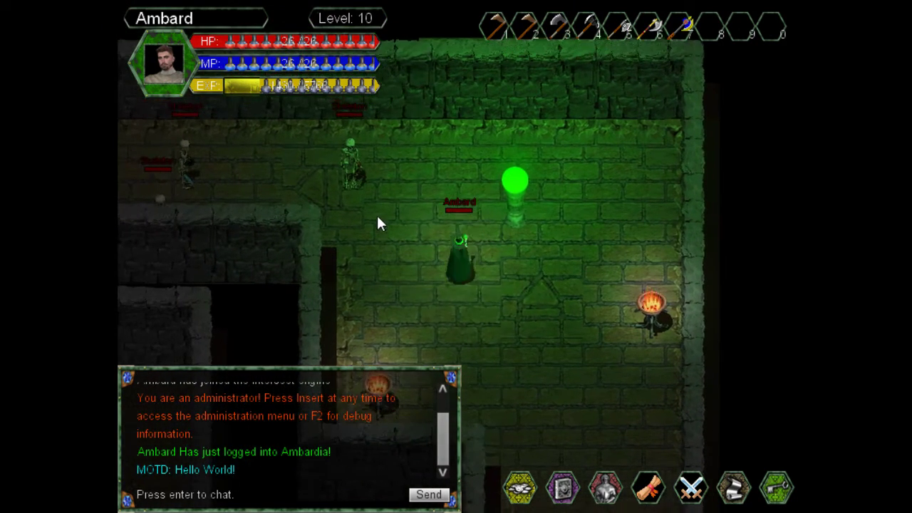
{"action": "key", "text": "d"}
{"action": "key", "text": "a"}
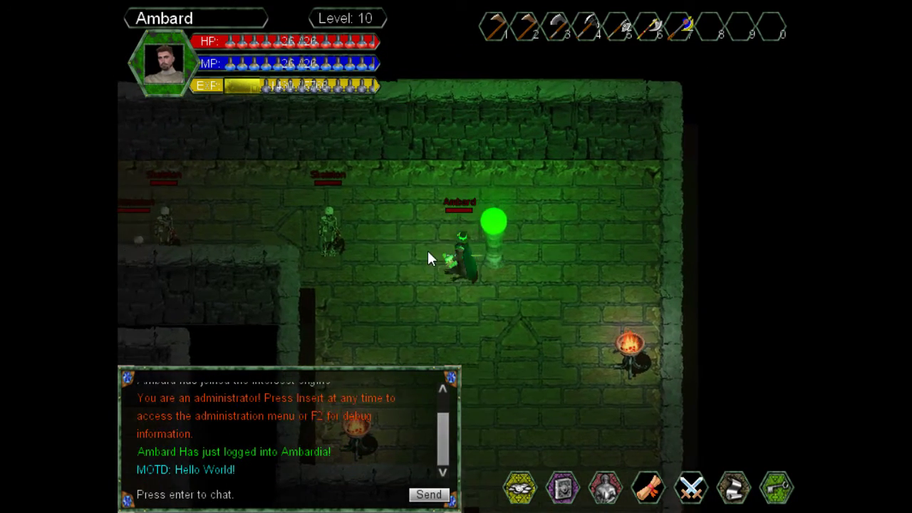
{"action": "key", "text": "w"}
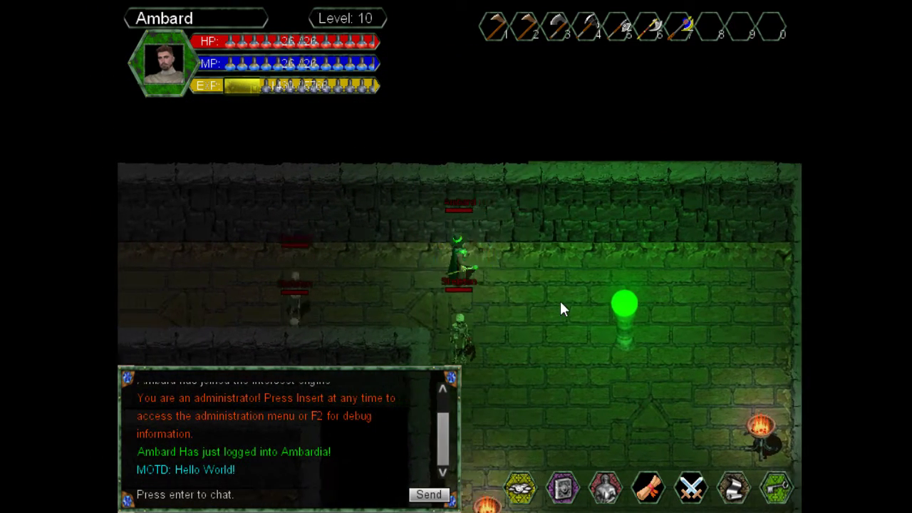
{"action": "key", "text": "d"}
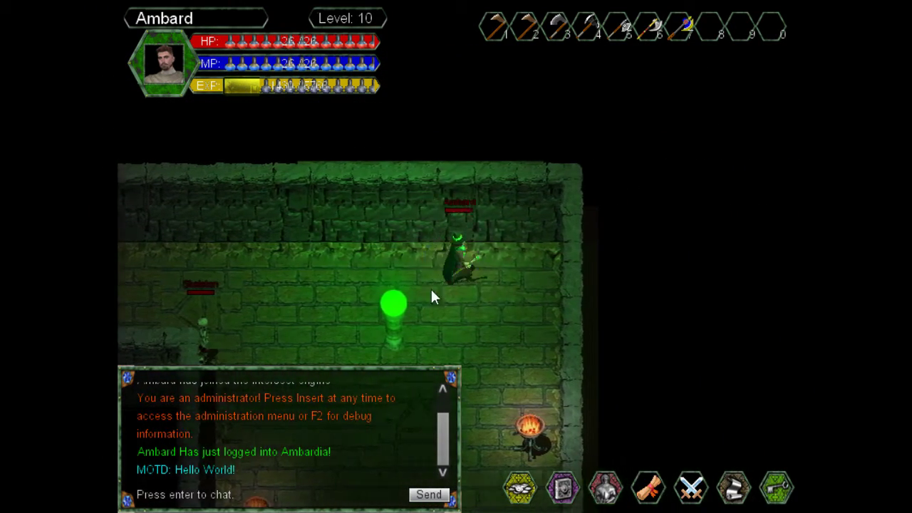
- Move around below the green lamp and open the character's inventory
{"action": "key", "text": "s"}
{"action": "key", "text": "a"}
{"action": "key", "text": "w"}
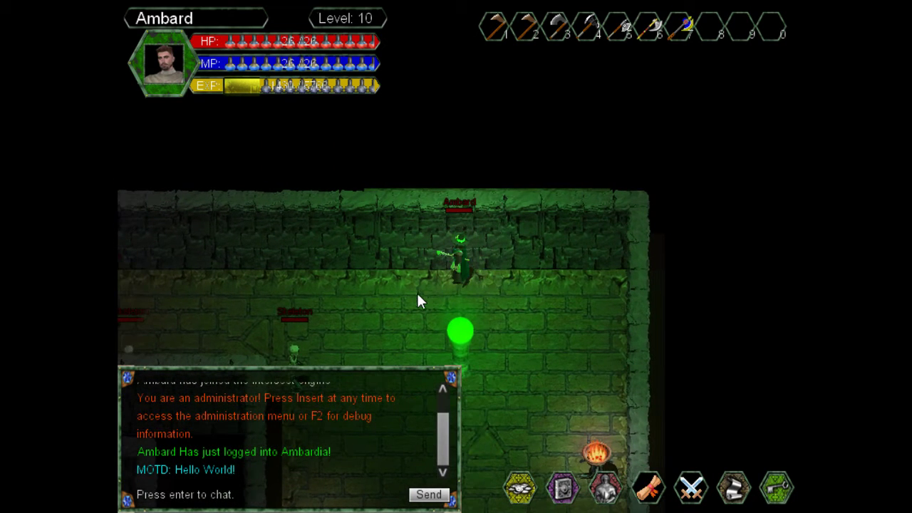
{"action": "key", "text": "s"}
{"action": "key", "text": "d"}
{"action": "key", "text": "s"}
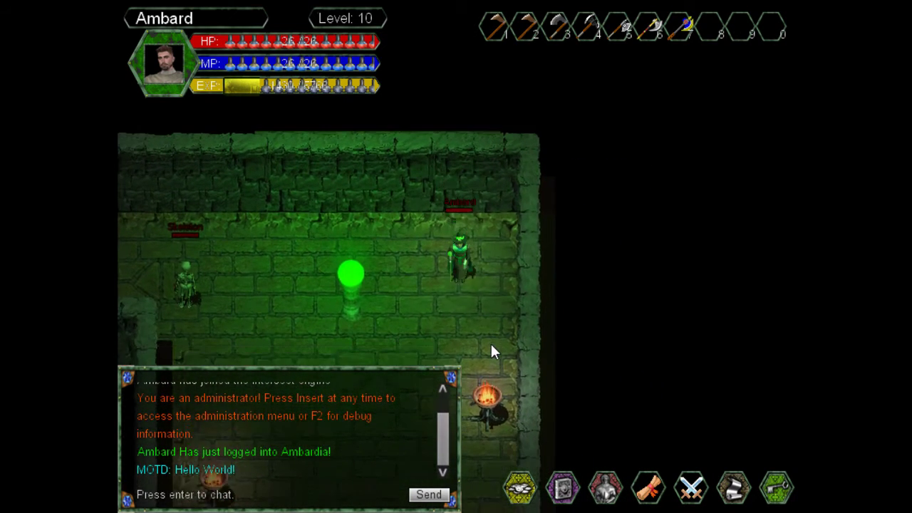
- Raise the inventory window slightly and review the Earth Staff, Earth Hat and Earth Book stats
{"action": "left_click", "coordinate": [521, 491]}
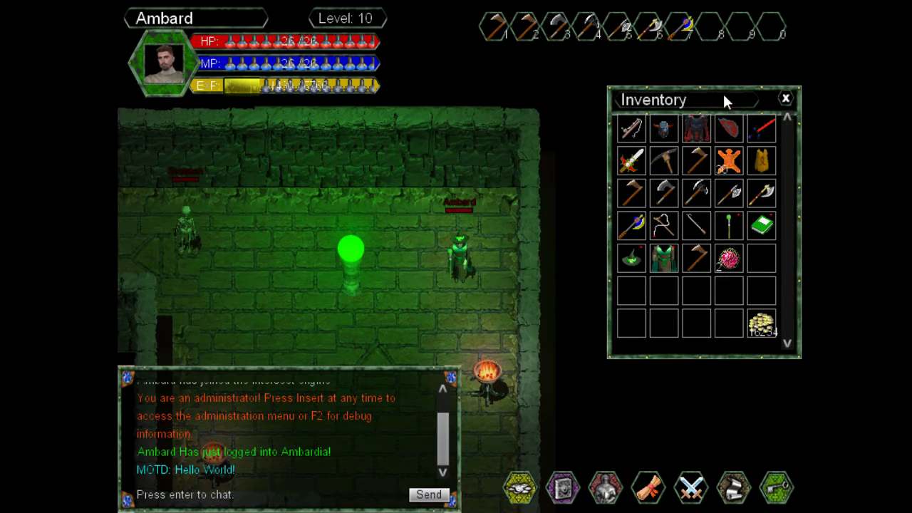
{"action": "left_click_drag", "start_coordinate": [721, 97], "coordinate": [725, 71]}
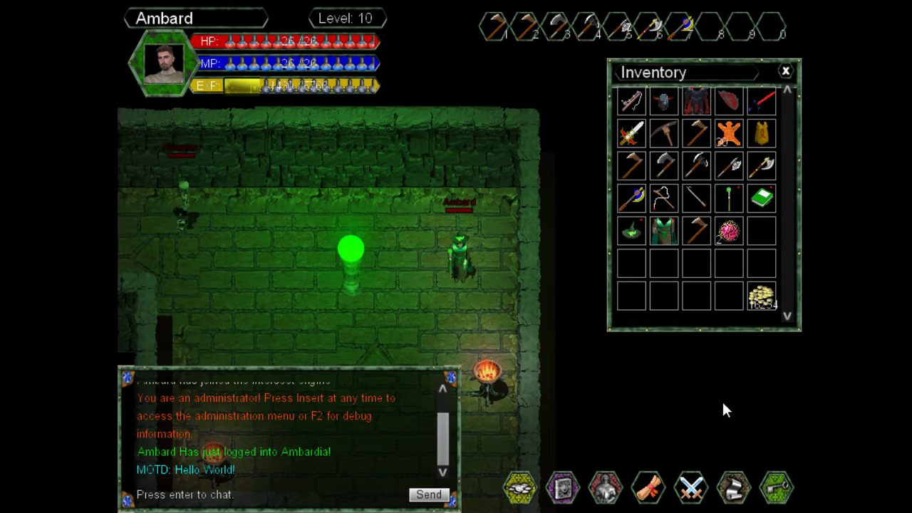
{"action": "mouse_move", "coordinate": [727, 194]}
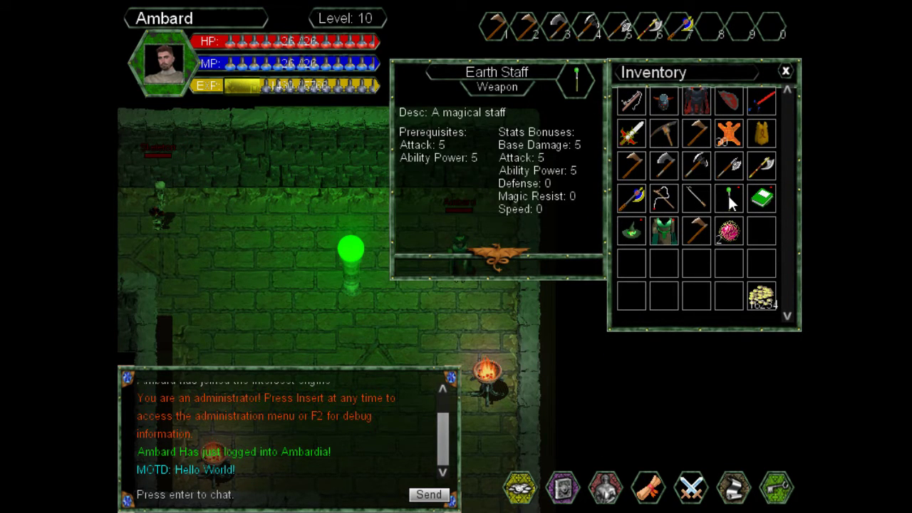
{"action": "mouse_move", "coordinate": [640, 238]}
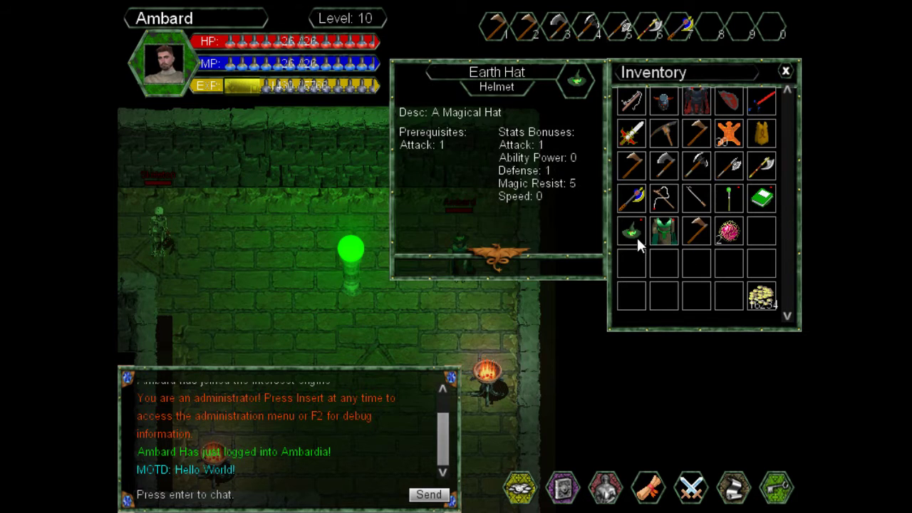
{"action": "mouse_move", "coordinate": [669, 234]}
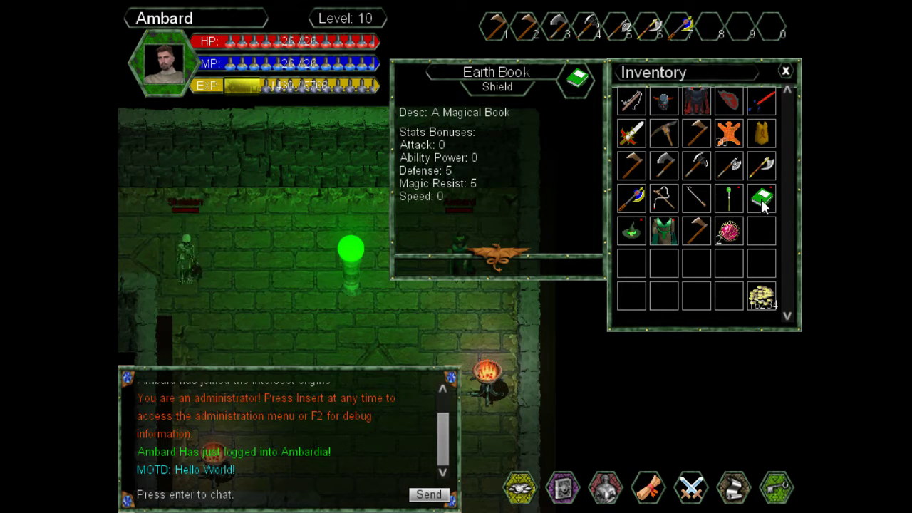
- Fire green bolts at the skeleton beside the green lamp until it dies
{"action": "key", "text": "Down"}
{"action": "key", "text": "Left"}
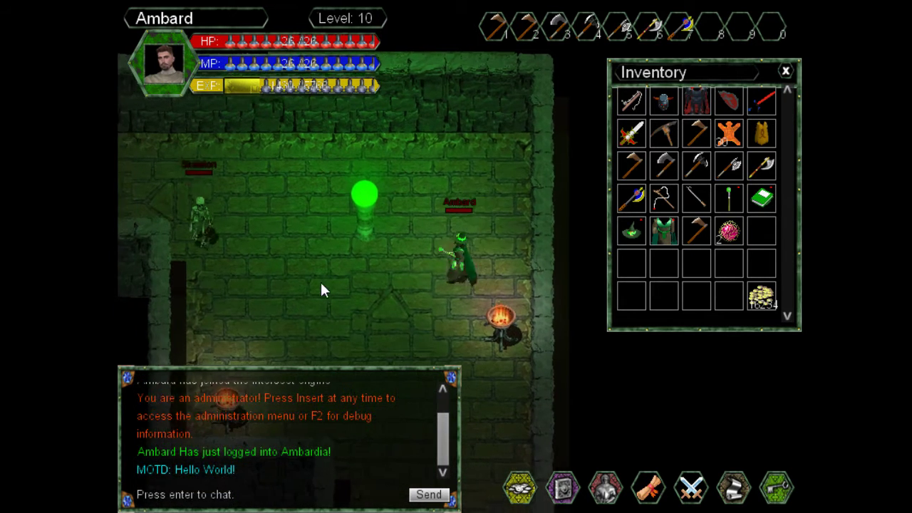
{"action": "key", "text": "e"}
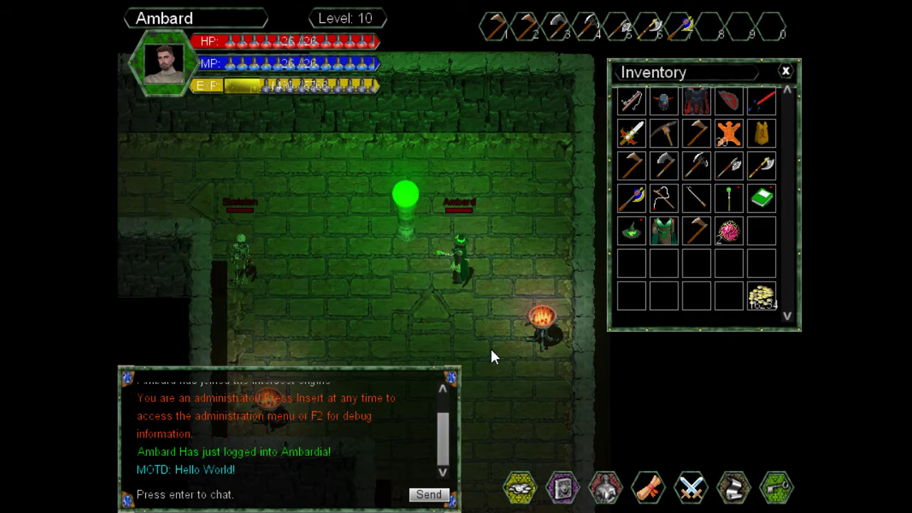
{"action": "key", "text": "Left"}
{"action": "key", "text": "Left"}
{"action": "key", "text": "Up"}
{"action": "key", "text": "e"}
{"action": "key", "text": "e"}
{"action": "key", "text": "Down"}
{"action": "key", "text": "Up"}
{"action": "key", "text": "Right"}
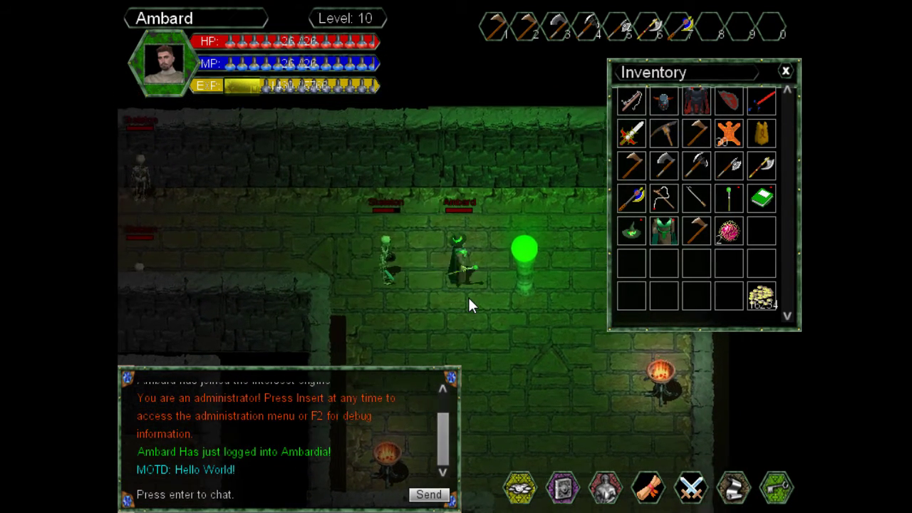
{"action": "key", "text": "e"}
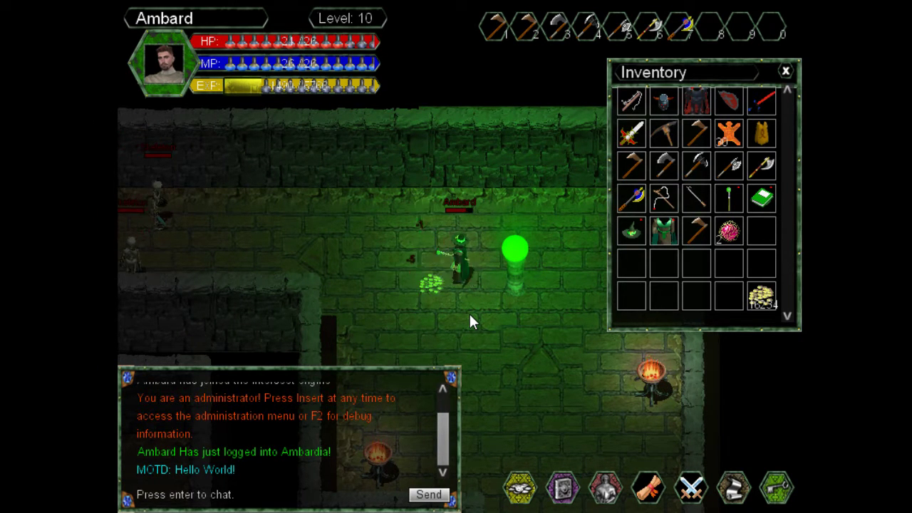
- Pick up the skeleton's dropped coins and head up-left into the dark corridor
{"action": "key", "text": "Left"}
{"action": "key", "text": "space"}
{"action": "key", "text": "e"}
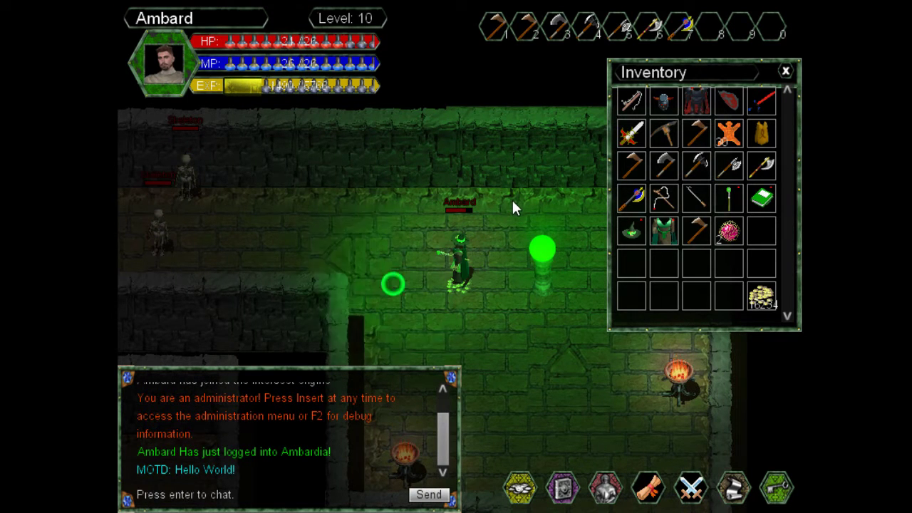
{"action": "key", "text": "Up"}
{"action": "key", "text": "Left"}
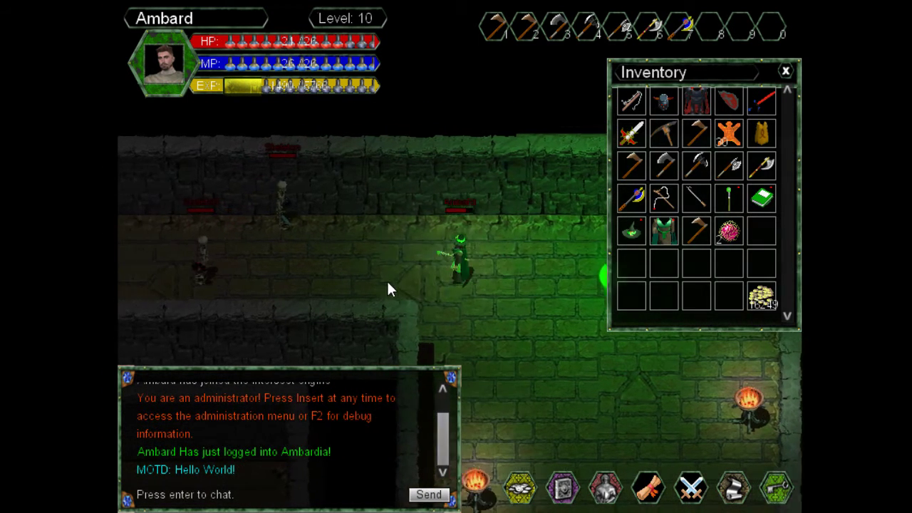
- Walk west along the dark corridor, then down the side passage into the brick passage
{"action": "key", "text": "Left"}
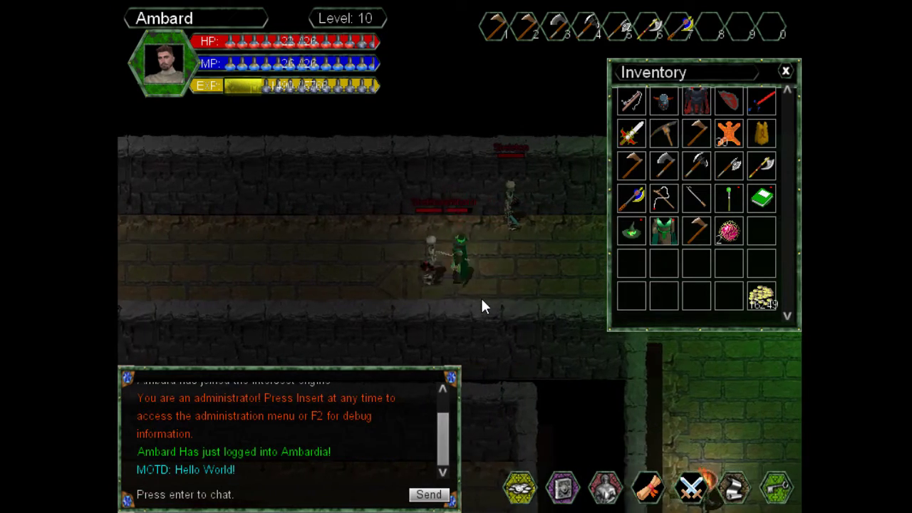
{"action": "key", "text": "Up"}
{"action": "key", "text": "Left"}
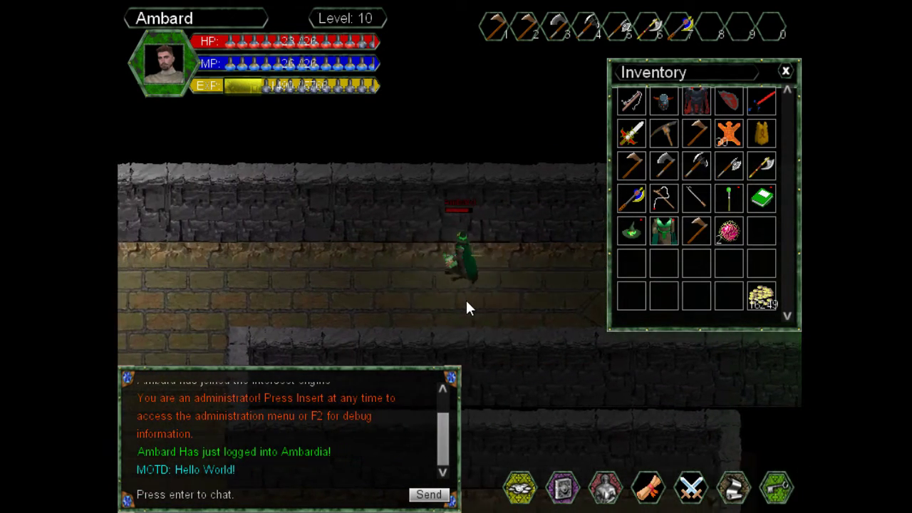
{"action": "key", "text": "Left"}
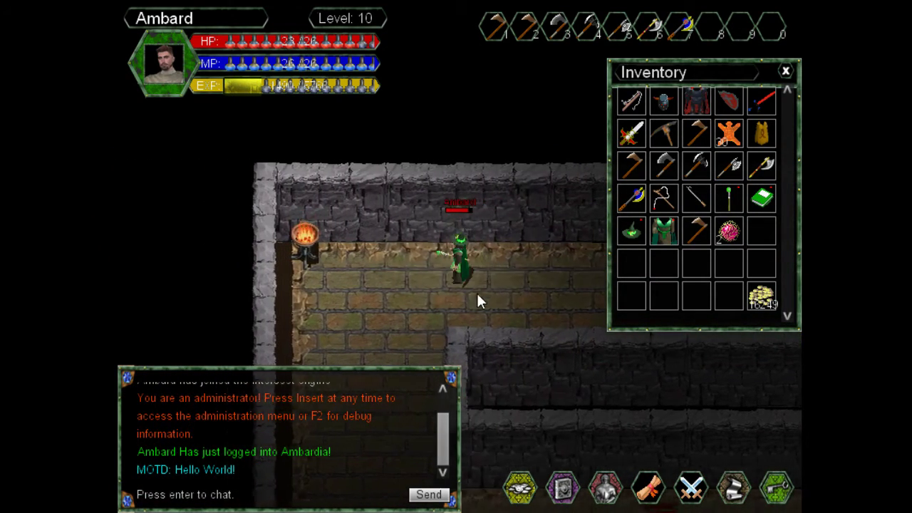
{"action": "key", "text": "Down"}
{"action": "key", "text": "Down"}
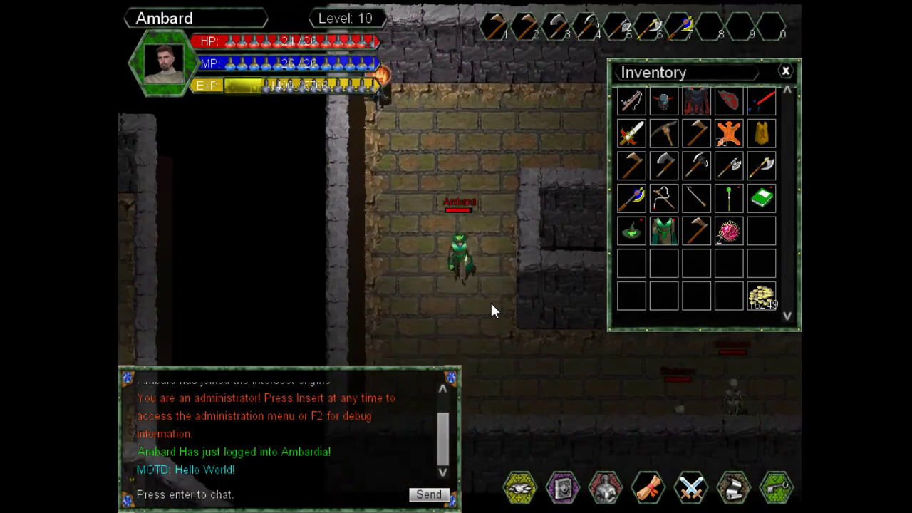
{"action": "key", "text": "Down"}
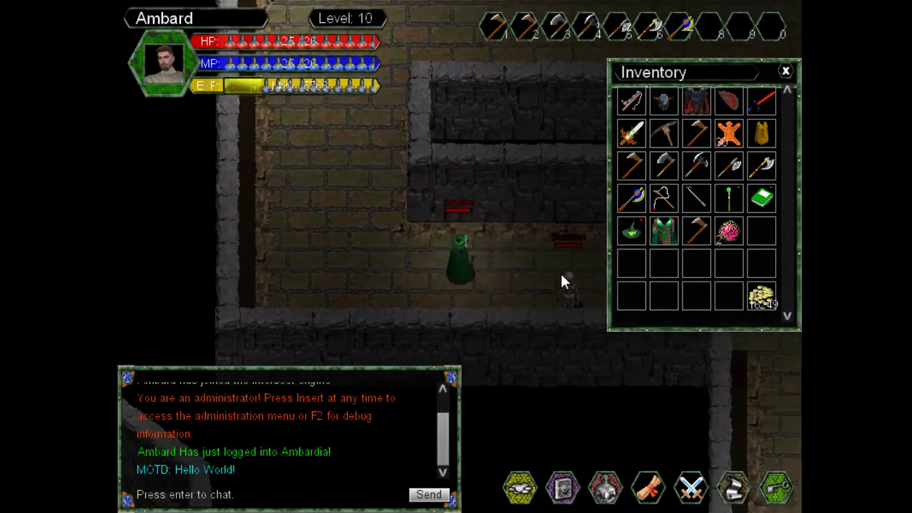
{"action": "key", "text": "Down"}
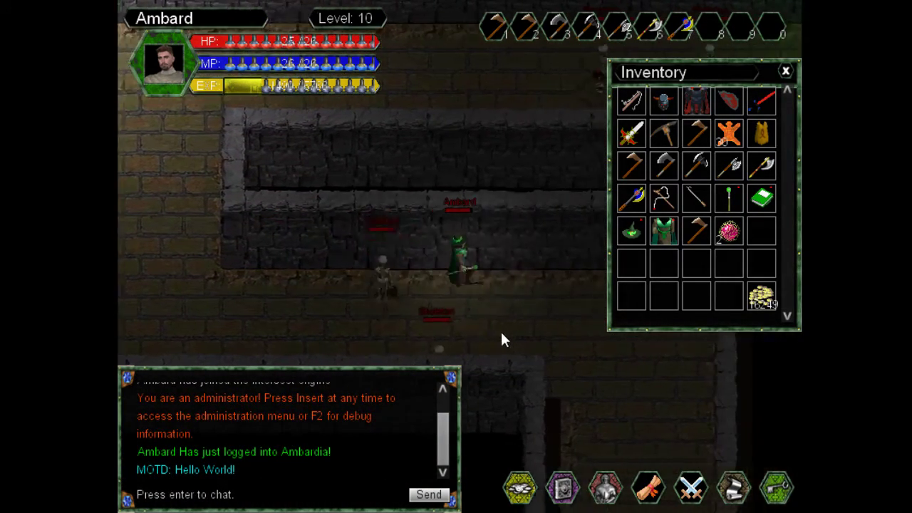
{"action": "key", "text": "Down"}
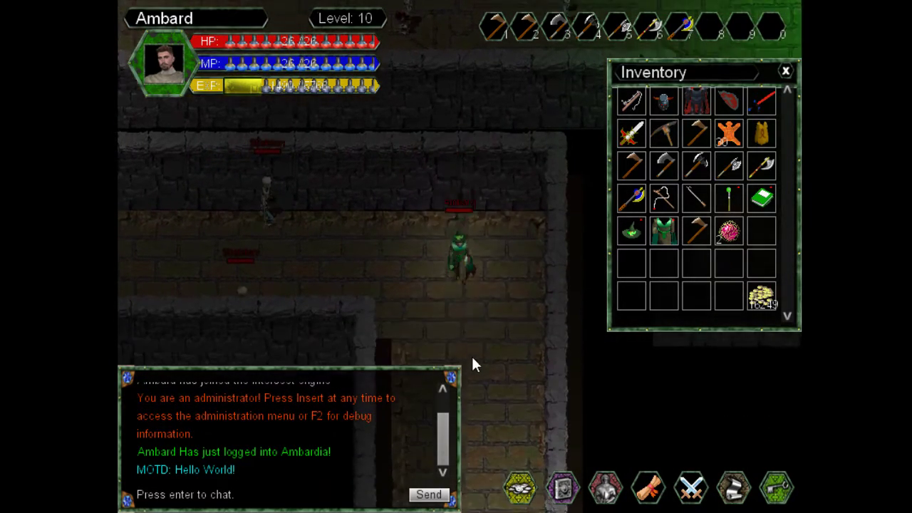
{"action": "key", "text": "Down"}
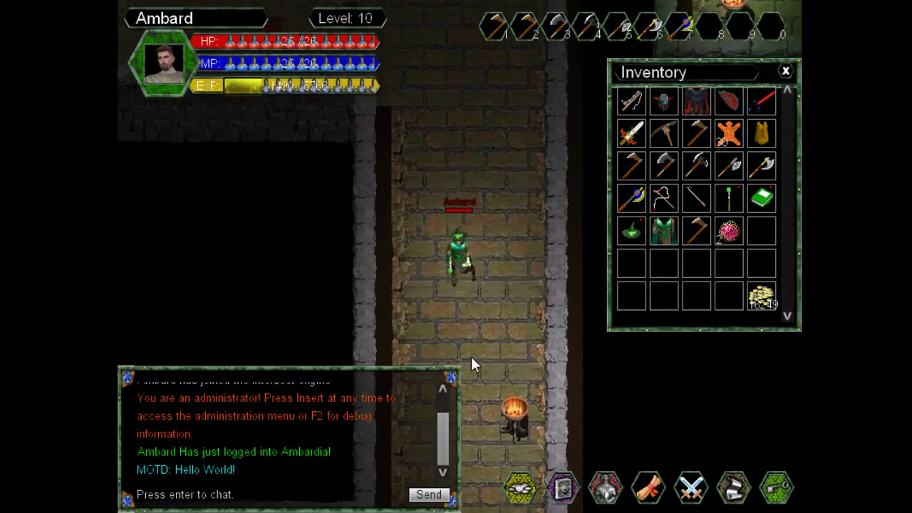
{"action": "key", "text": "Down"}
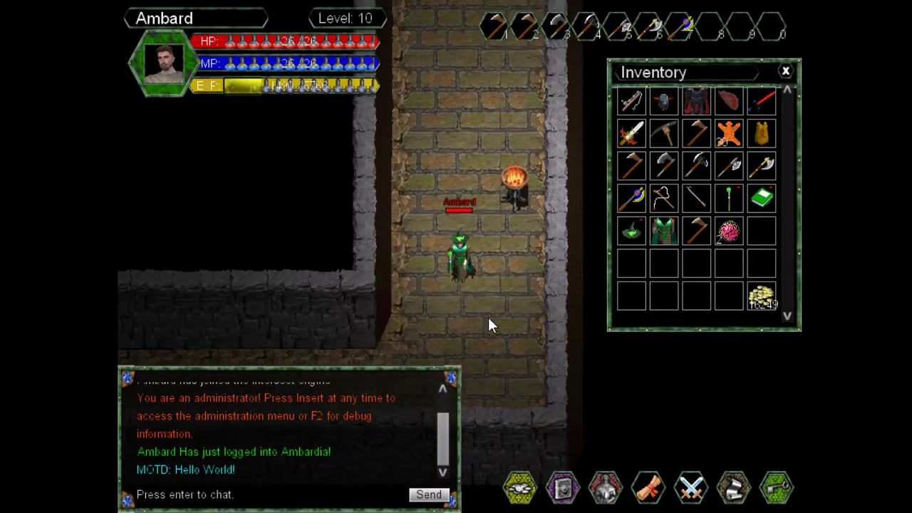
- Walk left along the stone corridor and line up with the doorway
{"action": "key", "text": "Left"}
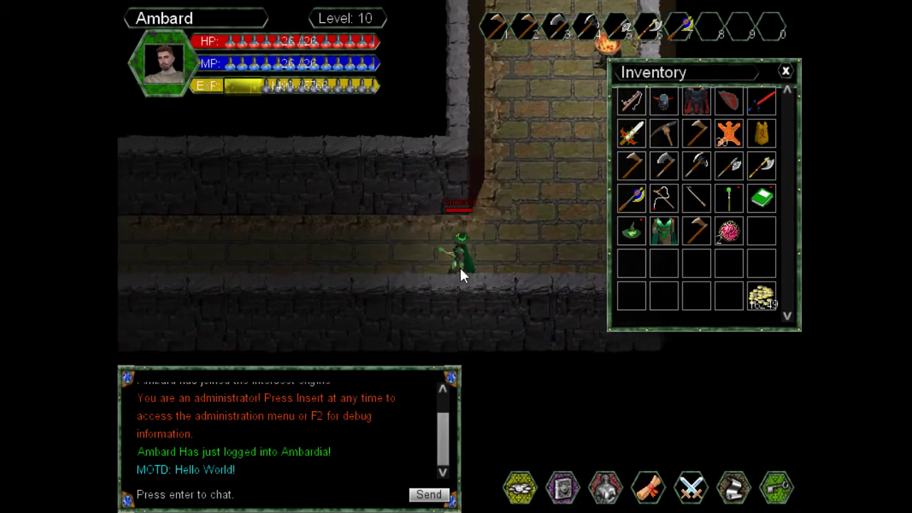
{"action": "key", "text": "Left"}
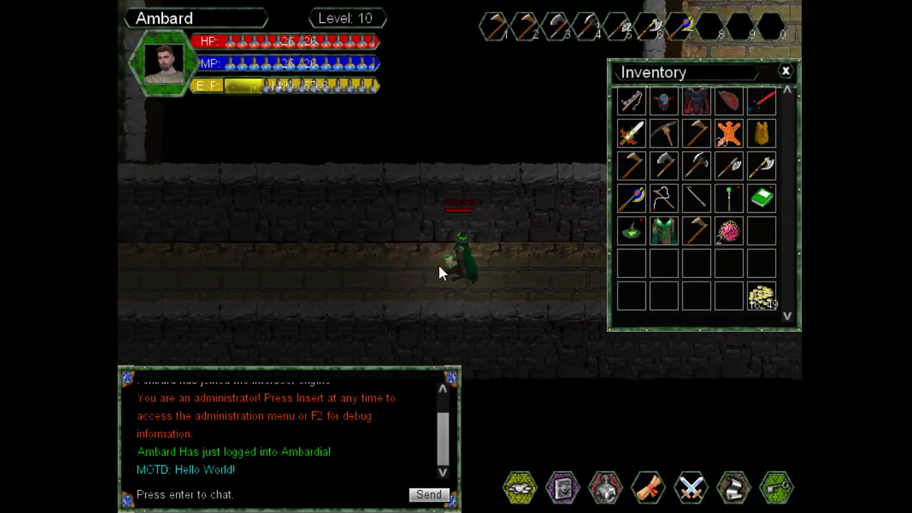
{"action": "key", "text": "Left"}
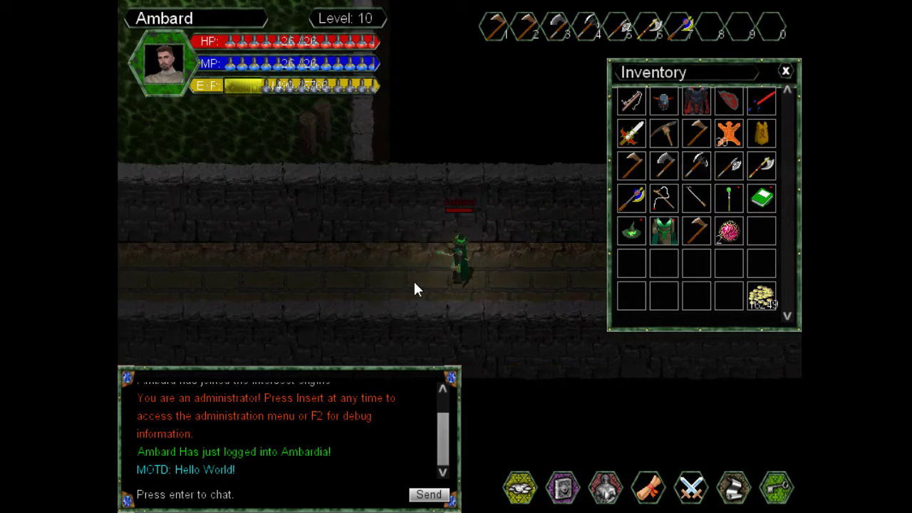
{"action": "key", "text": "Left"}
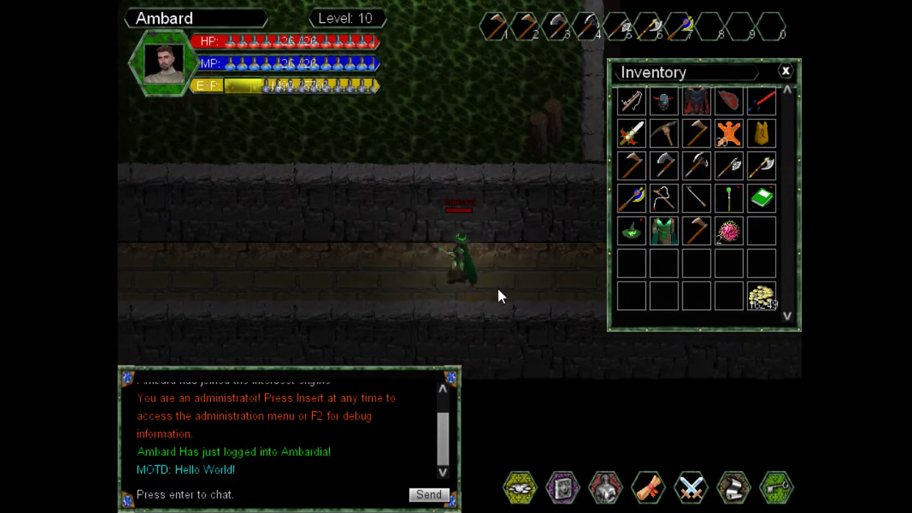
{"action": "key", "text": "Left"}
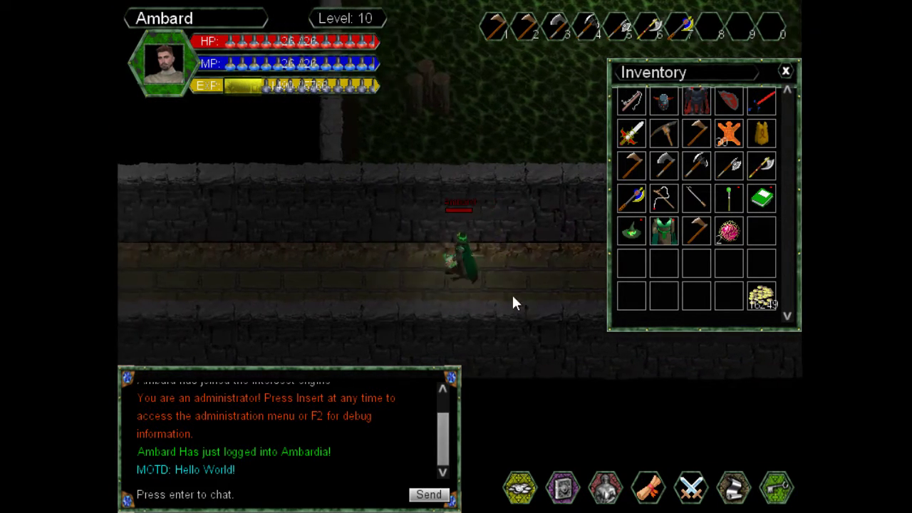
{"action": "key", "text": "Left"}
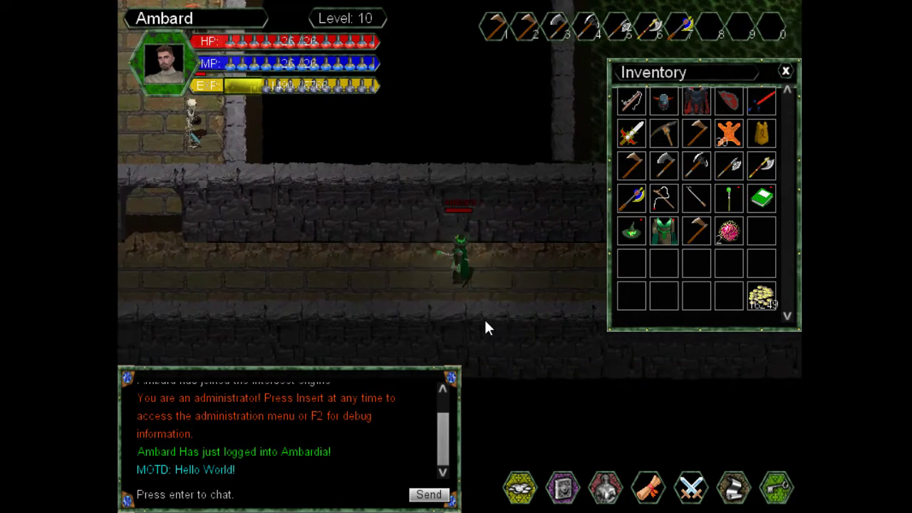
{"action": "key", "text": "Left"}
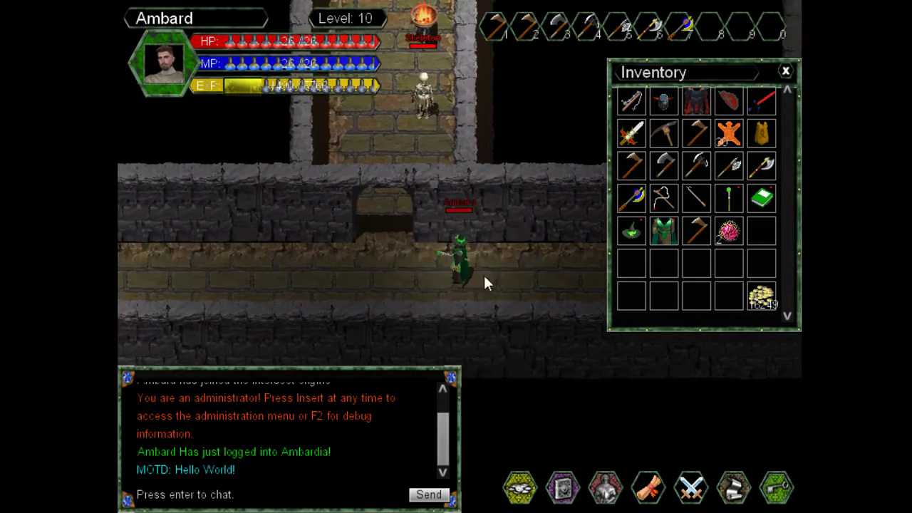
- Go up through the doorway and the corridor past the wall torch into the green-lit room
{"action": "key", "text": "Up"}
{"action": "key", "text": "Up"}
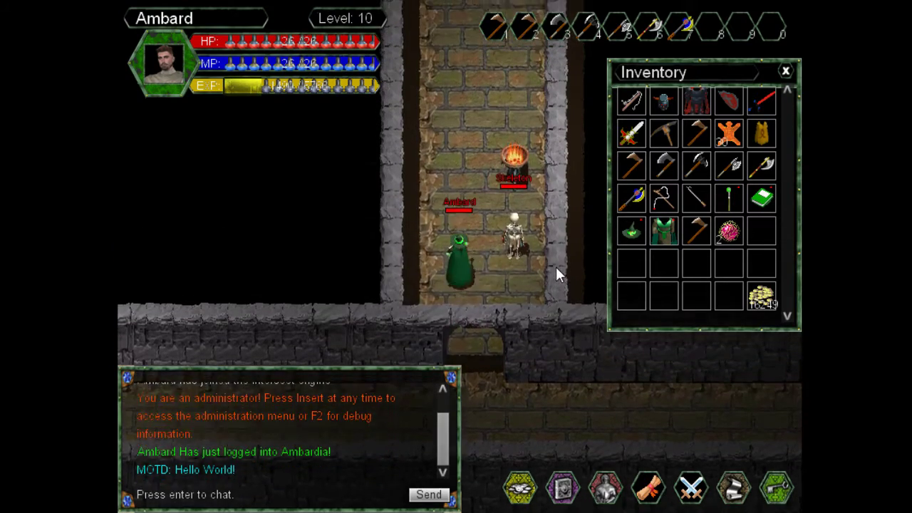
{"action": "key", "text": "Right"}
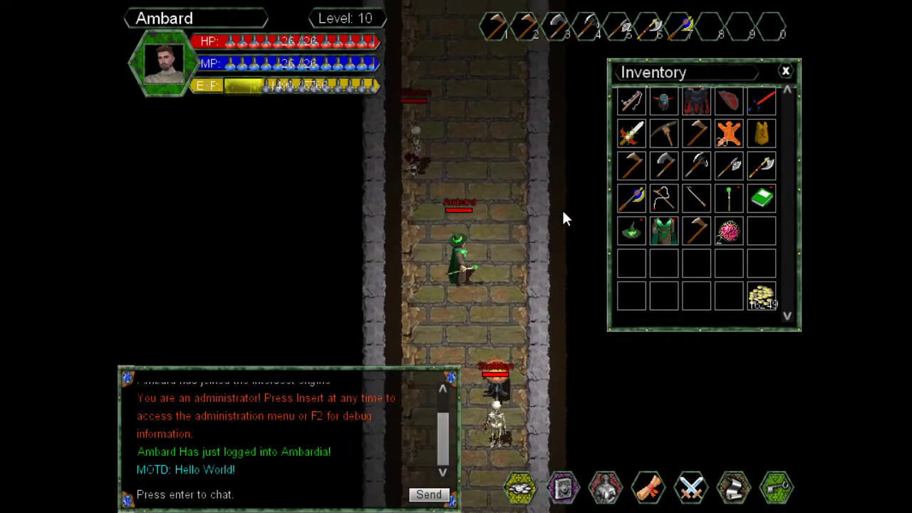
{"action": "key", "text": "Up"}
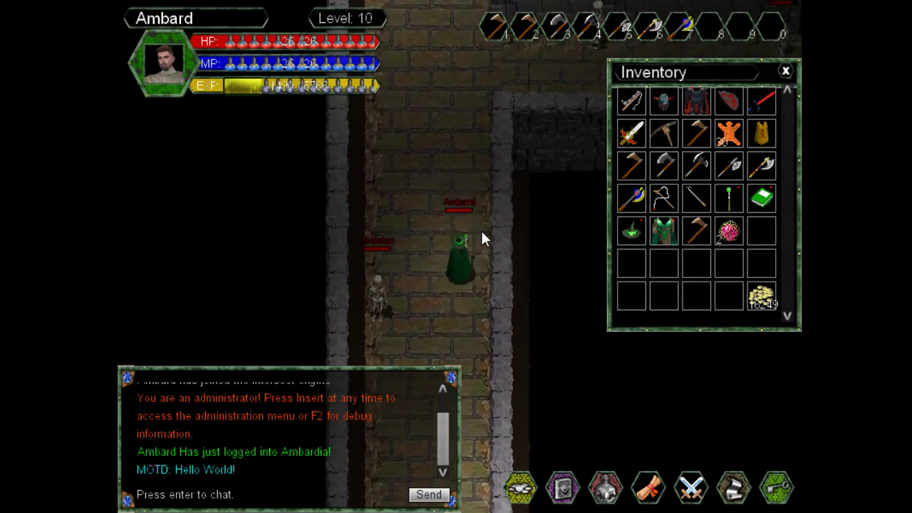
{"action": "key", "text": "Up"}
{"action": "key", "text": "Left"}
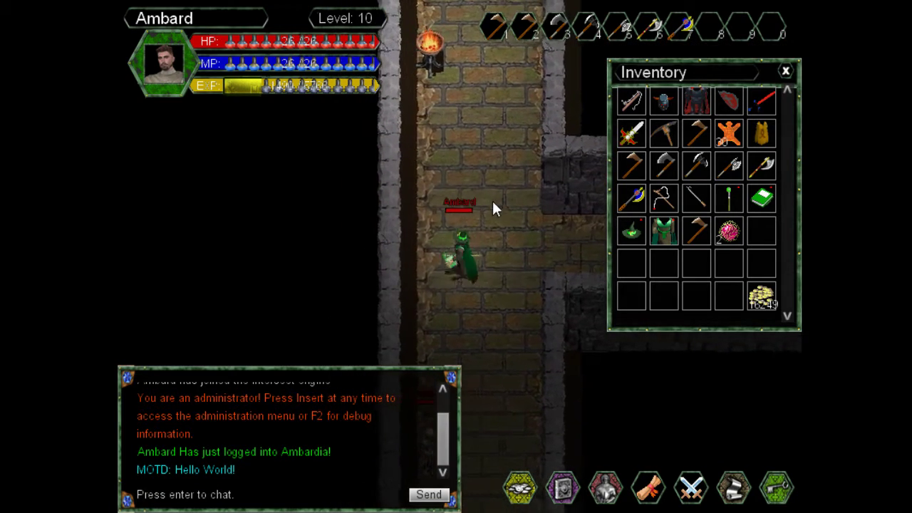
{"action": "key", "text": "Right"}
{"action": "key", "text": "Up"}
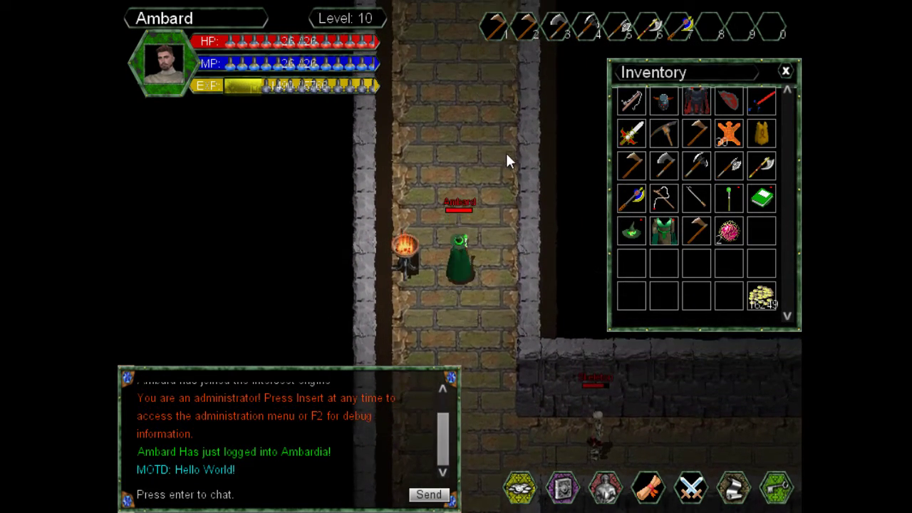
{"action": "key", "text": "Up"}
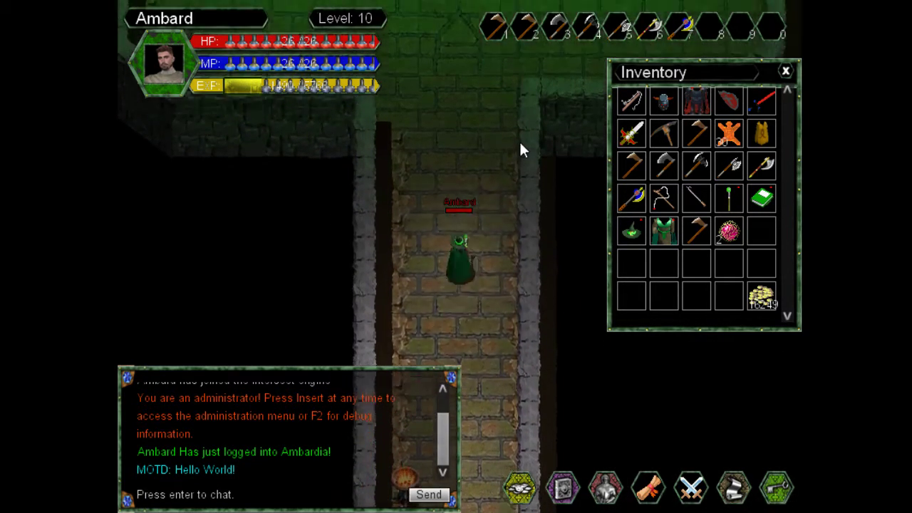
{"action": "key", "text": "Up"}
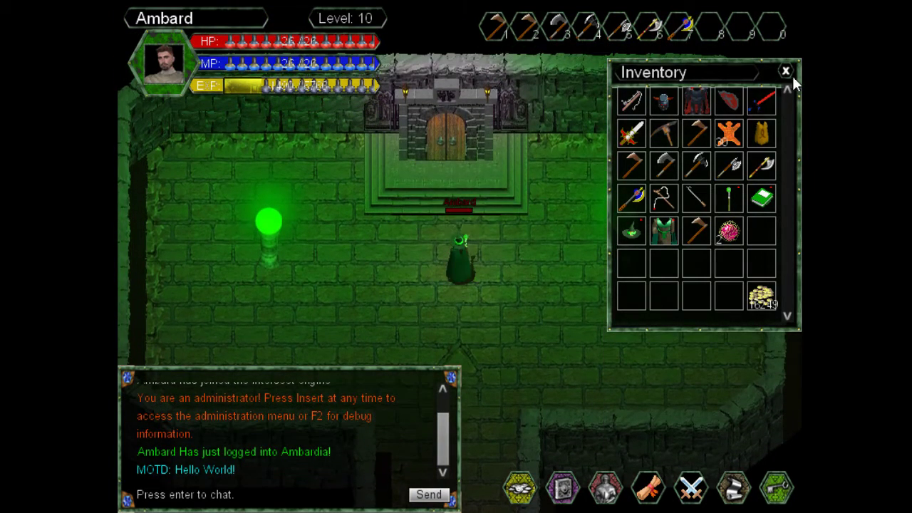
- Close the inventory and walk through the wooden double door between the two green lamps
{"action": "left_click", "coordinate": [786, 72]}
{"action": "key", "text": "Left"}
{"action": "key", "text": "Up"}
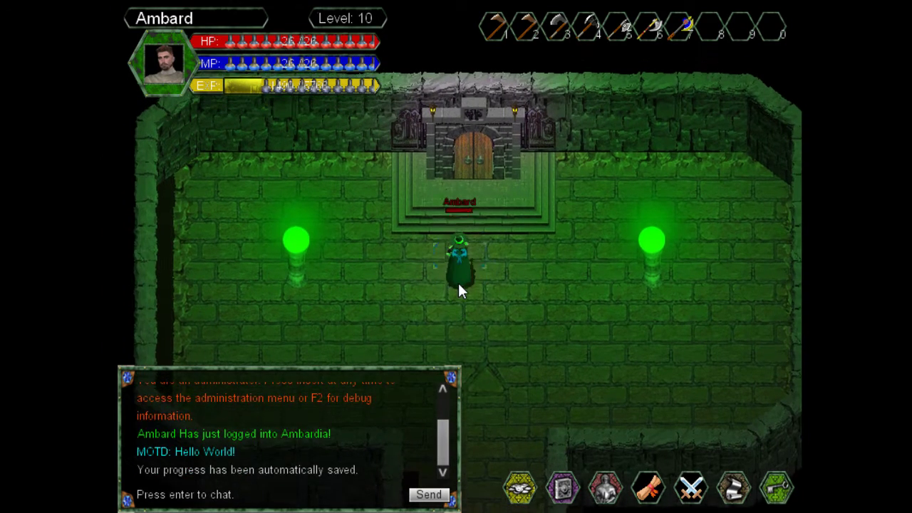
{"action": "key", "text": "Right"}
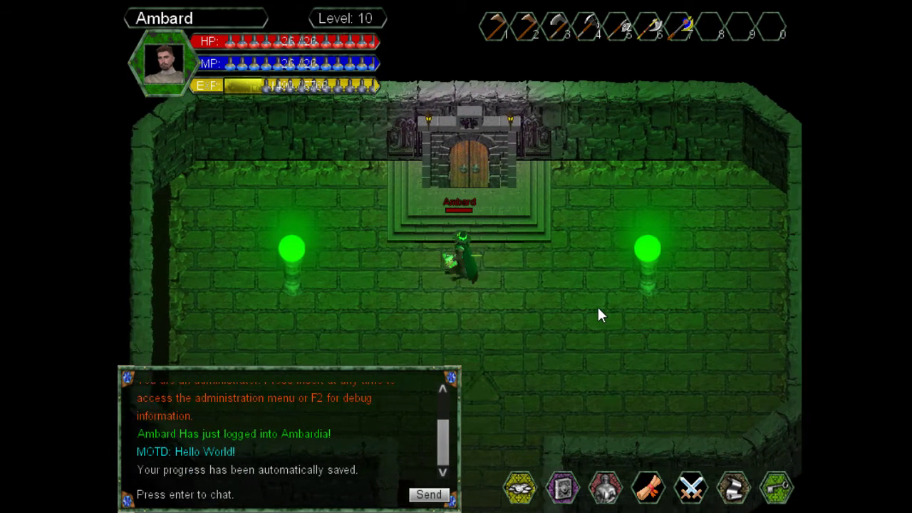
{"action": "key", "text": "Up"}
{"action": "key", "text": "Up"}
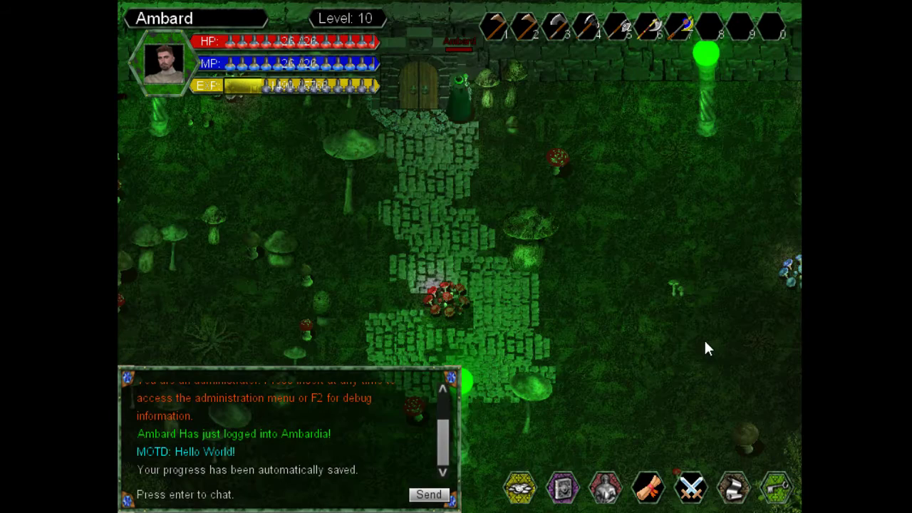
- Walk down the cobblestone path, then left among the mushrooms toward the creature
{"action": "key", "text": "Down"}
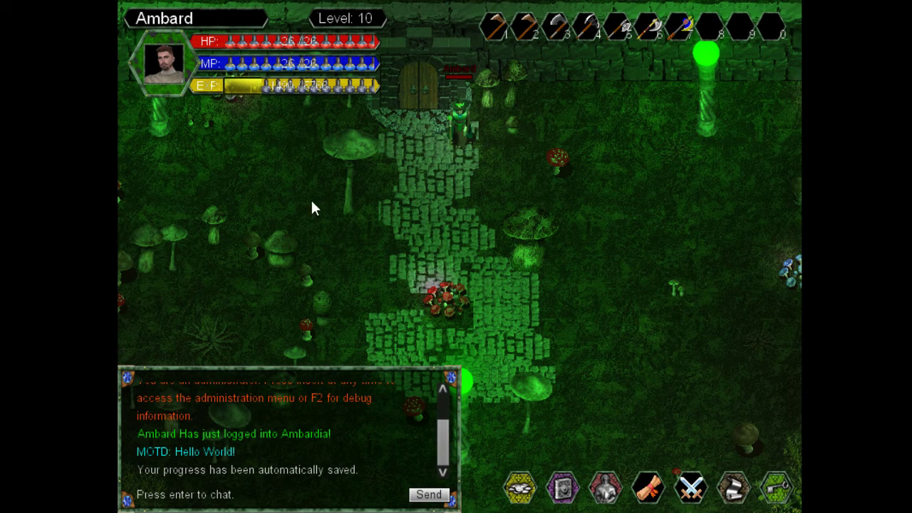
{"action": "key", "text": "Down"}
{"action": "key", "text": "Down"}
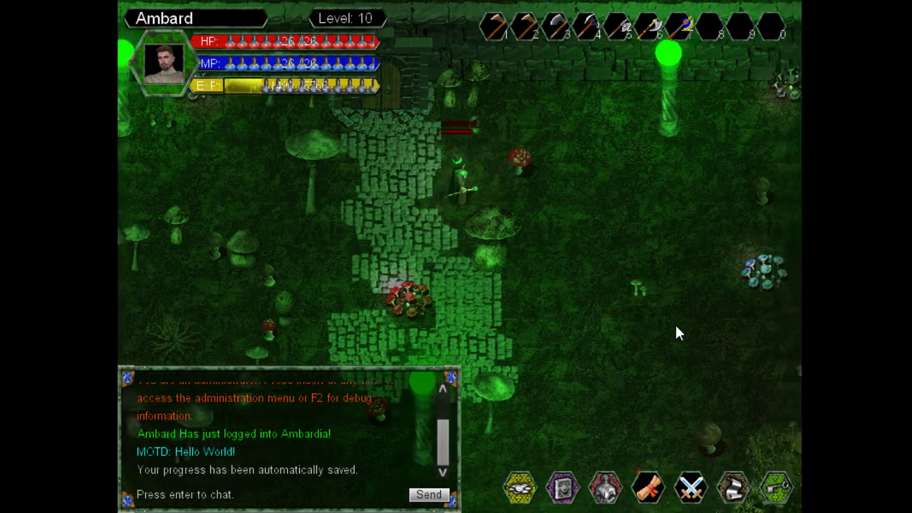
{"action": "key", "text": "Down"}
{"action": "key", "text": "Down"}
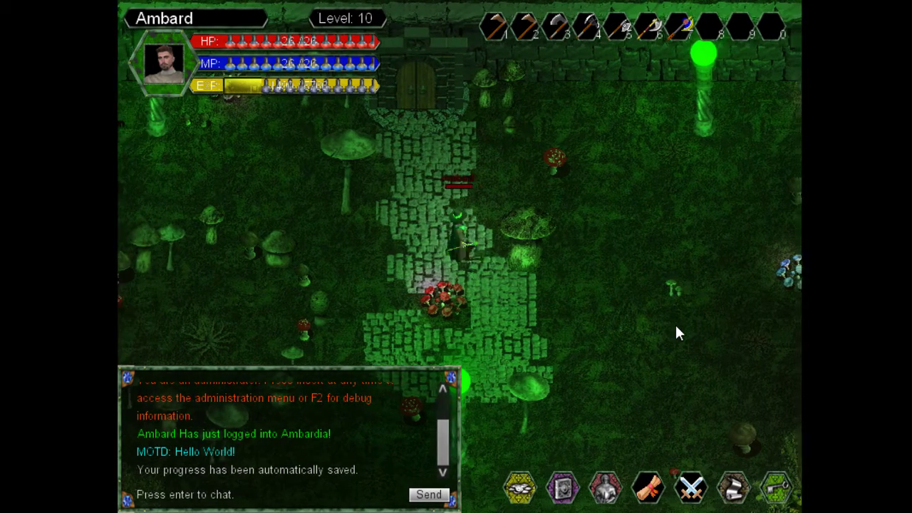
{"action": "key", "text": "Left"}
{"action": "key", "text": "Left"}
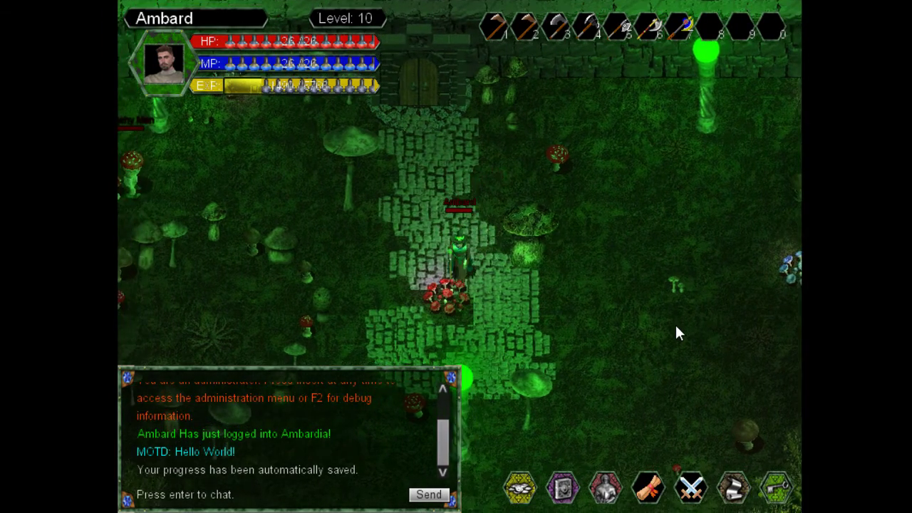
{"action": "key", "text": "Left"}
{"action": "key", "text": "Up"}
{"action": "key", "text": "Left"}
{"action": "key", "text": "Left"}
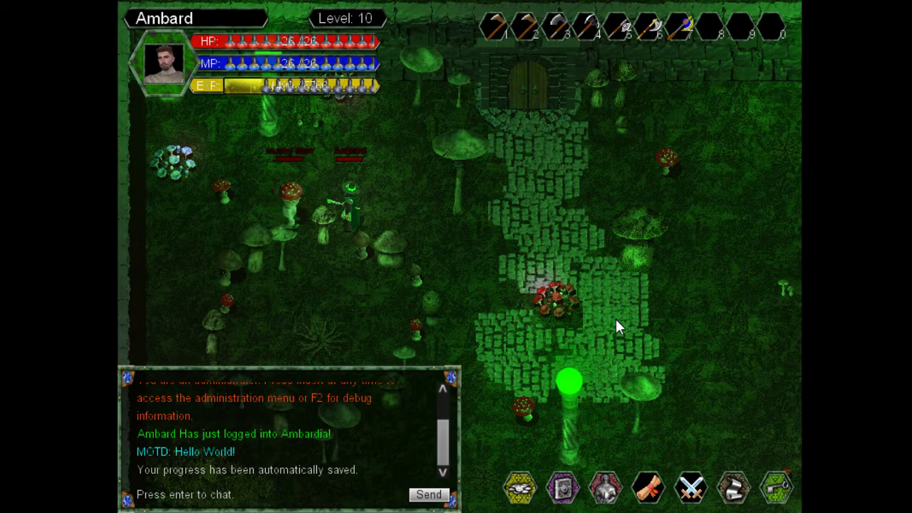
- Return toward the cobblestone path and walk up near the dungeon door
{"action": "key", "text": "Right"}
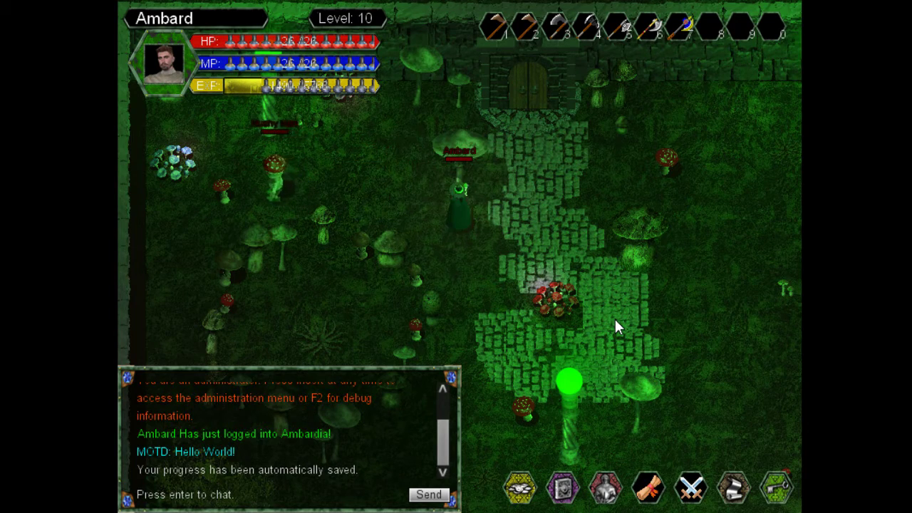
{"action": "key", "text": "Up"}
{"action": "key", "text": "Left"}
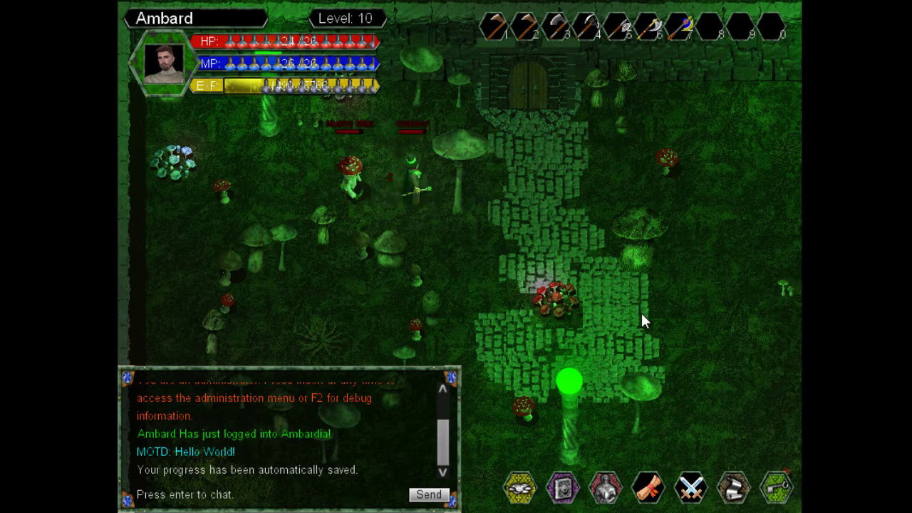
{"action": "key", "text": "Right"}
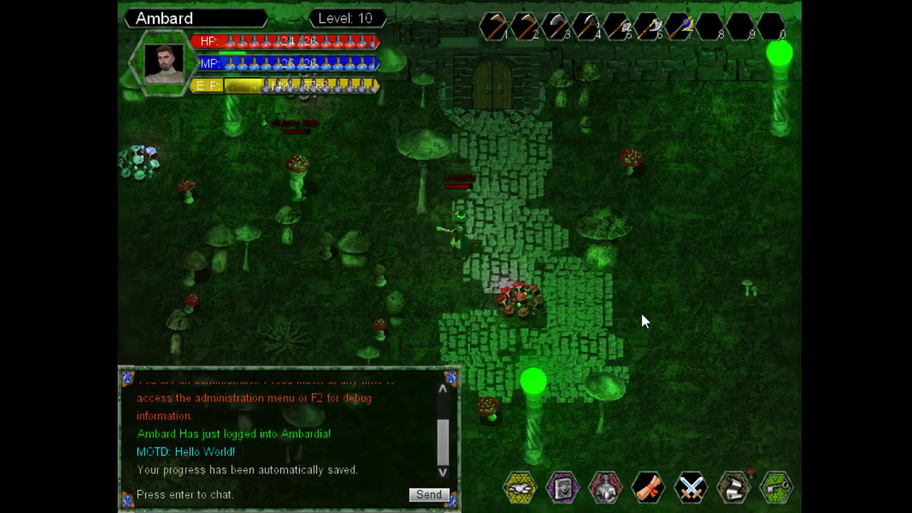
{"action": "key", "text": "Up"}
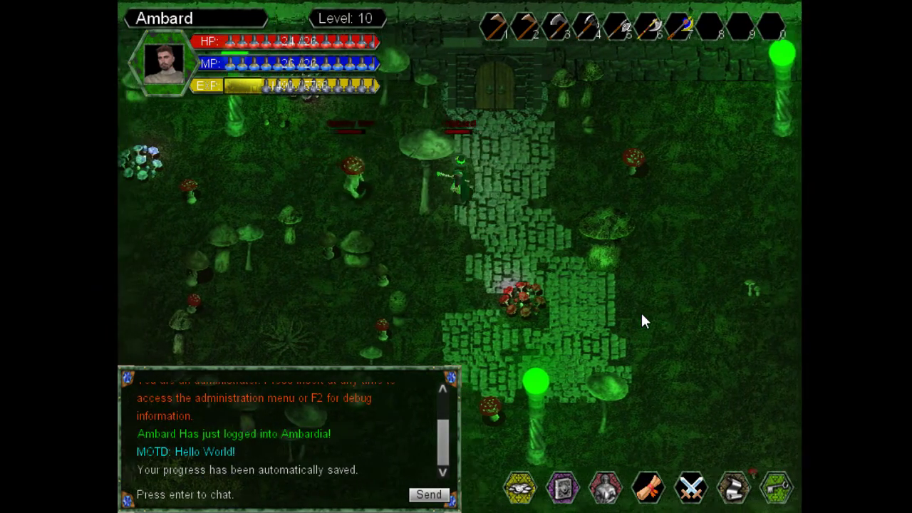
{"action": "key", "text": "Up"}
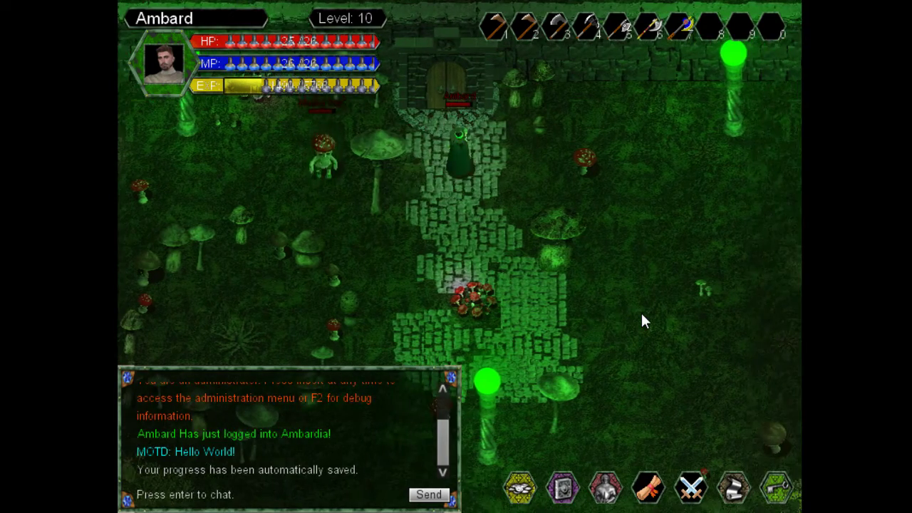
{"action": "key", "text": "Up"}
{"action": "key", "text": "Left"}
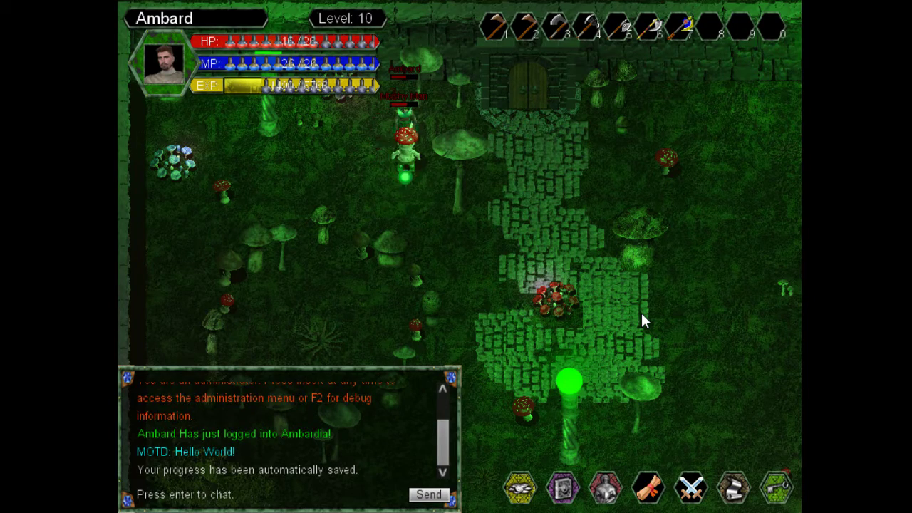
- Roam right, left and down through the green-lit mushroom clearing
{"action": "key", "text": "Right"}
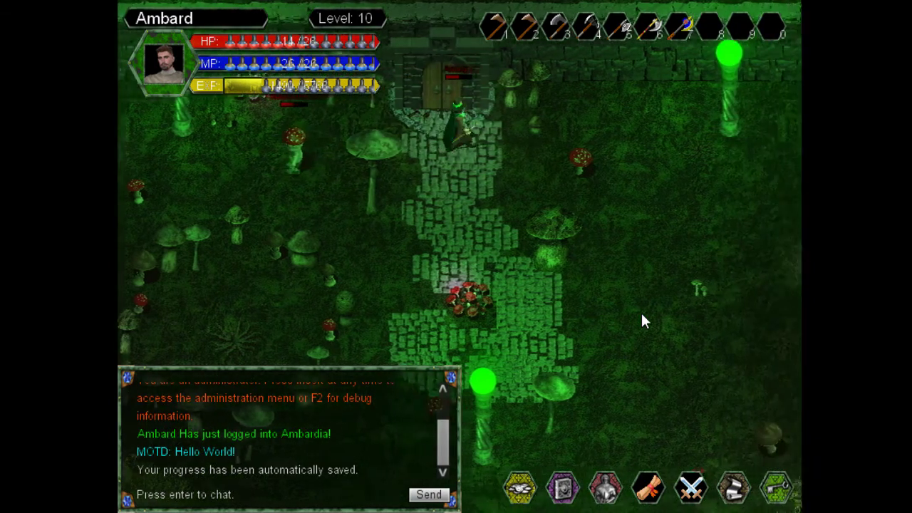
{"action": "key", "text": "Left"}
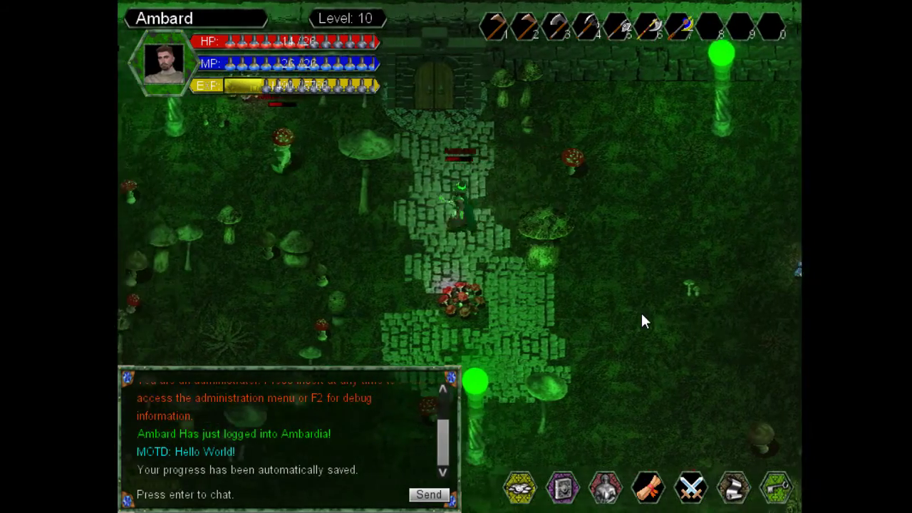
{"action": "key", "text": "Left"}
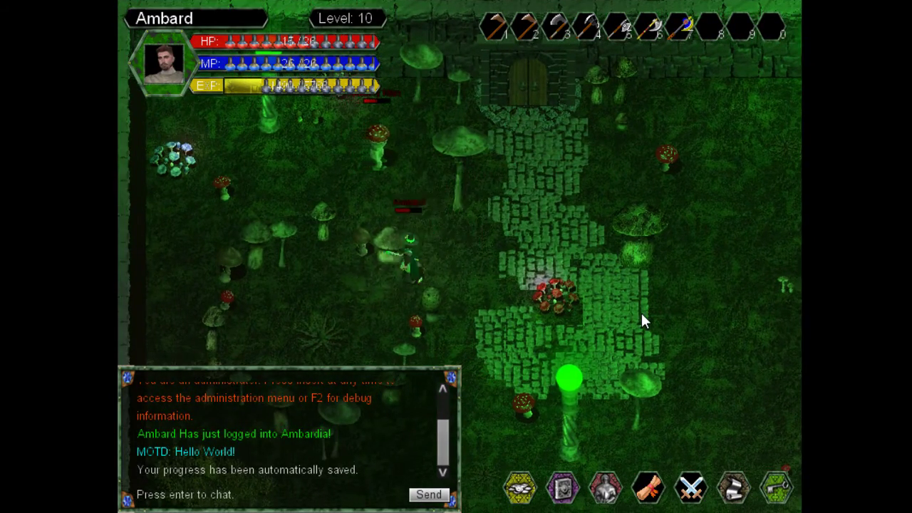
{"action": "key", "text": "Left"}
{"action": "key", "text": "Up"}
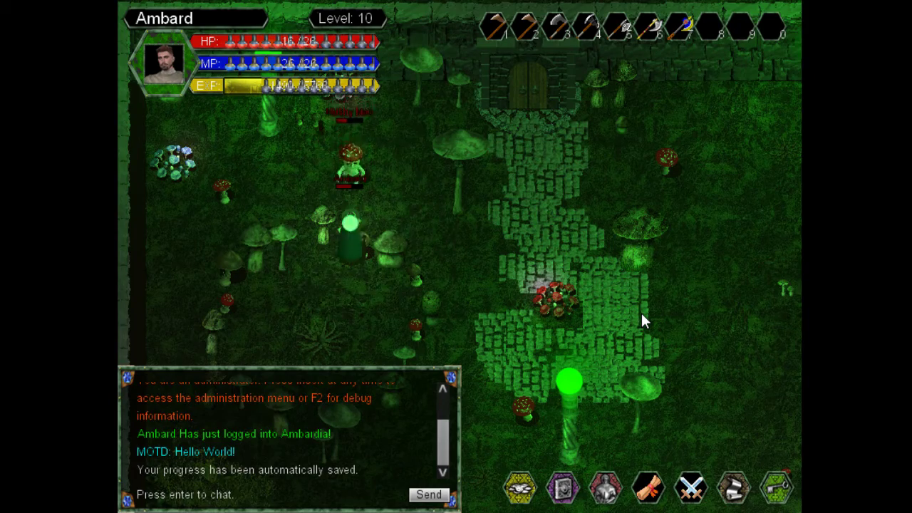
{"action": "key", "text": "Down"}
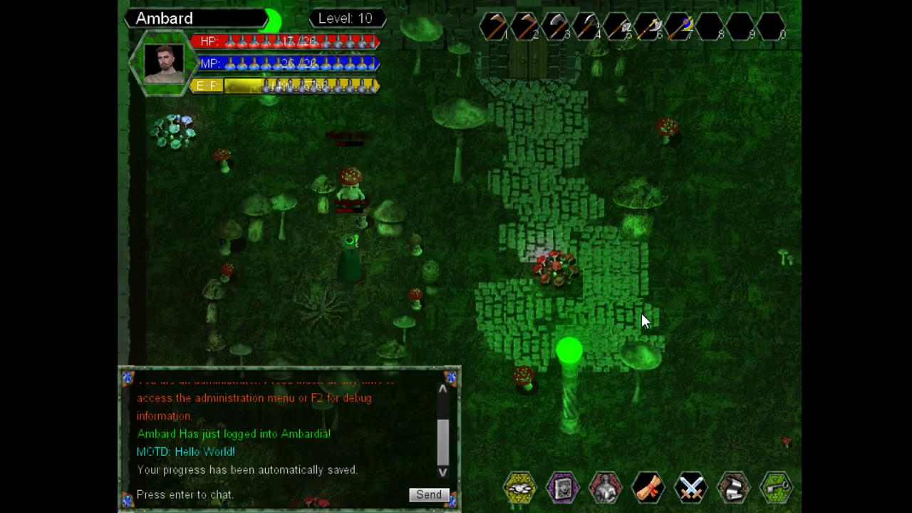
{"action": "key", "text": "Down"}
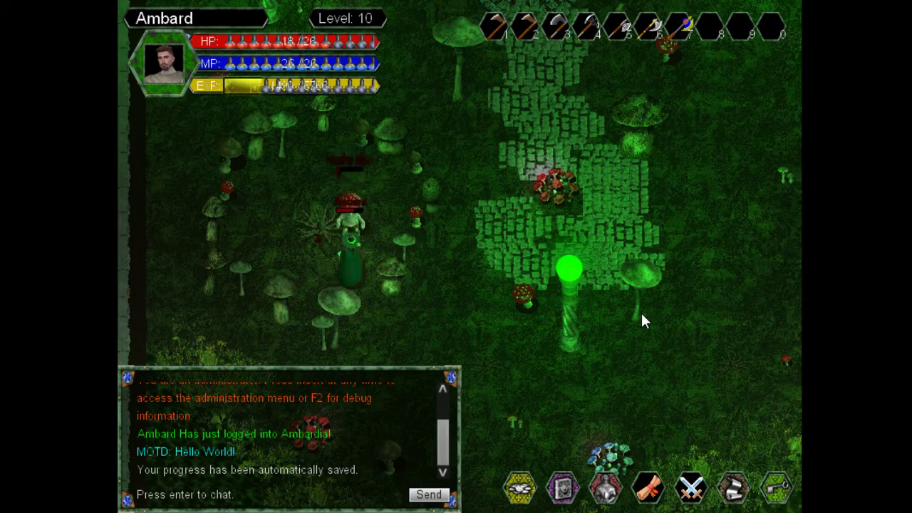
{"action": "key", "text": "Down"}
{"action": "key", "text": "Right"}
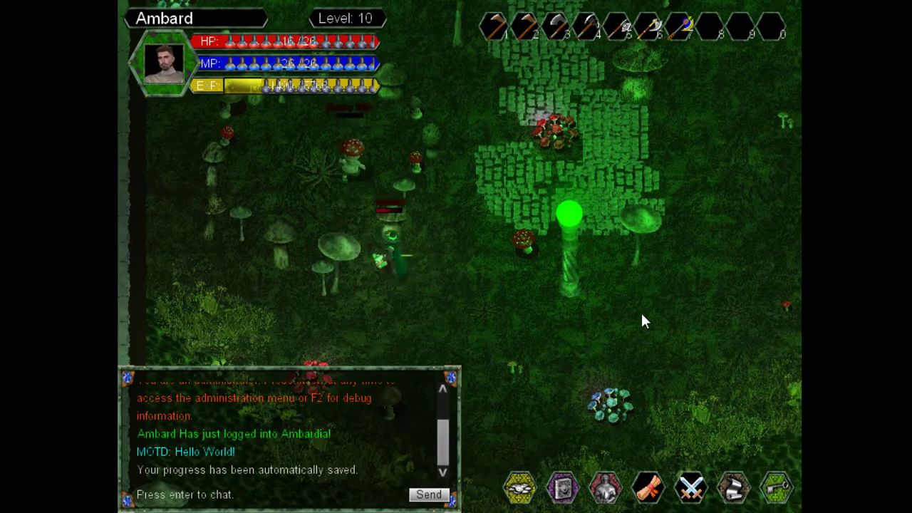
{"action": "key", "text": "Up"}
{"action": "key", "text": "Left"}
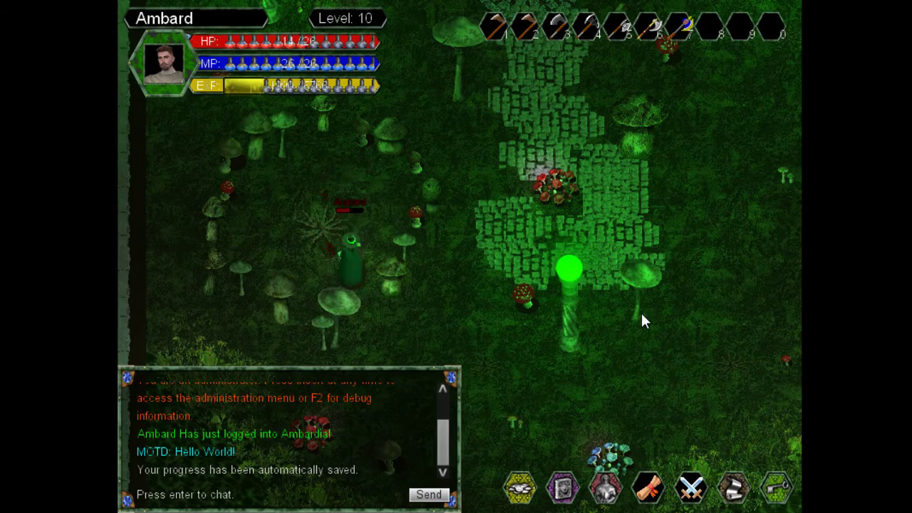
- Walk back onto the cobblestone path and line up with the dungeon door
{"action": "key", "text": "Up"}
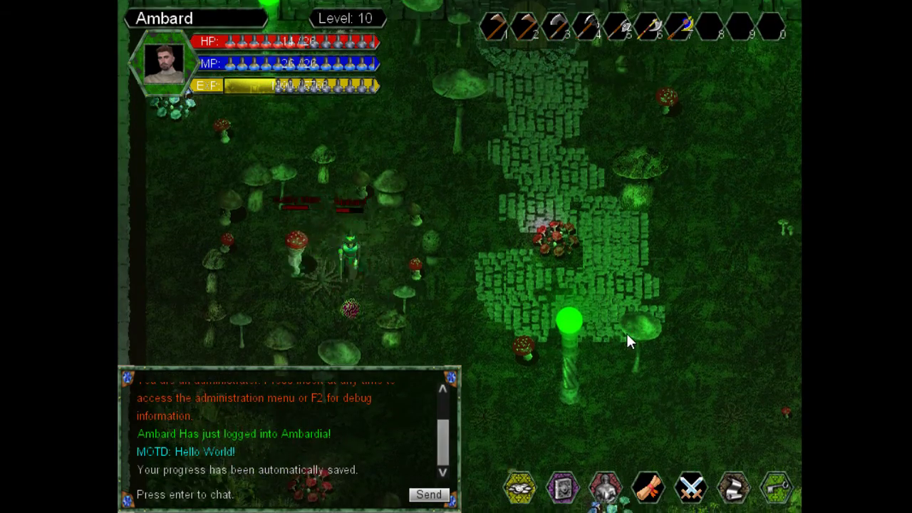
{"action": "key", "text": "Down"}
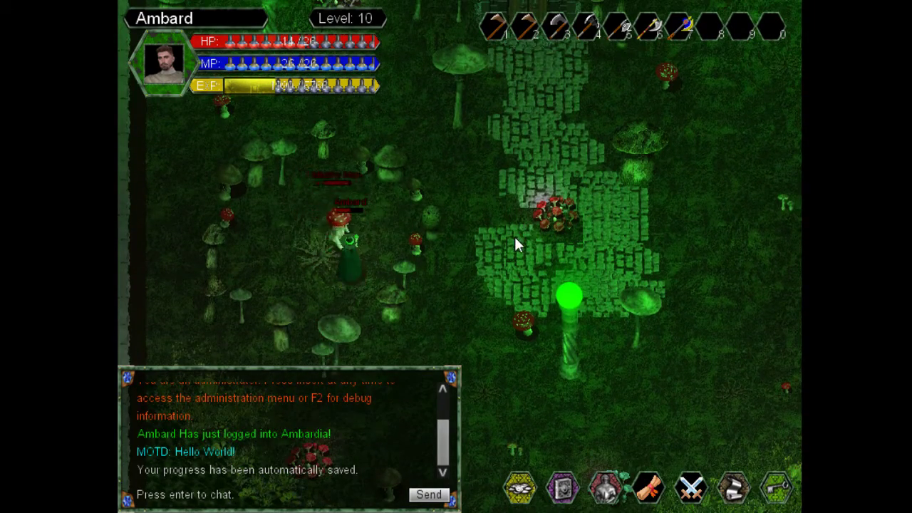
{"action": "key", "text": "Right"}
{"action": "key", "text": "Down"}
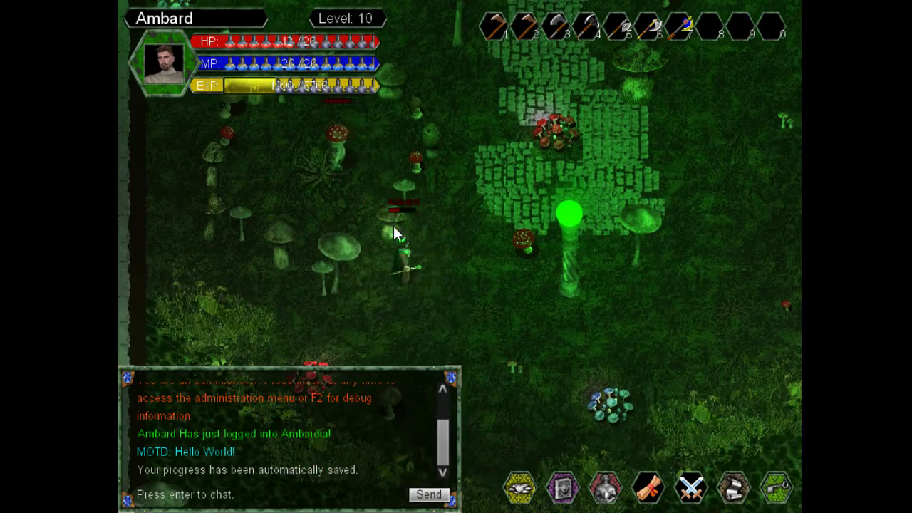
{"action": "key", "text": "Up"}
{"action": "key", "text": "Right"}
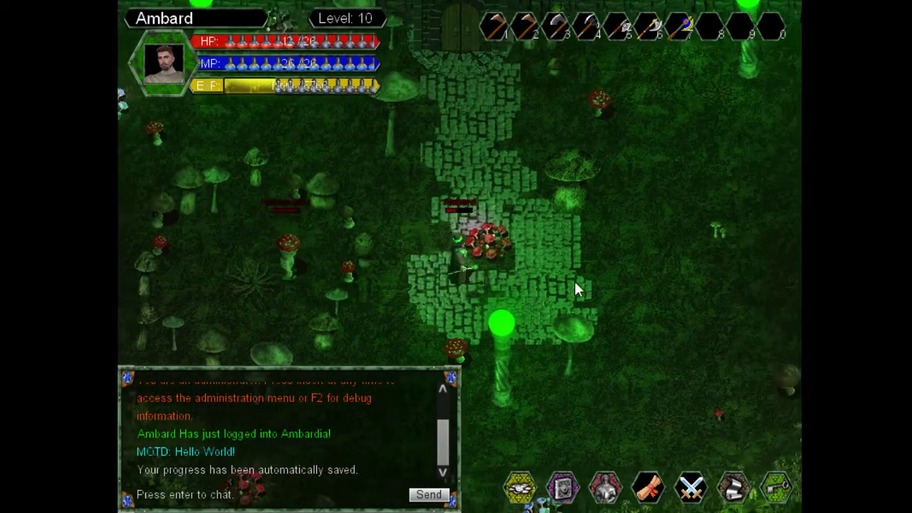
{"action": "key", "text": "Right"}
{"action": "key", "text": "Up"}
{"action": "key", "text": "Left"}
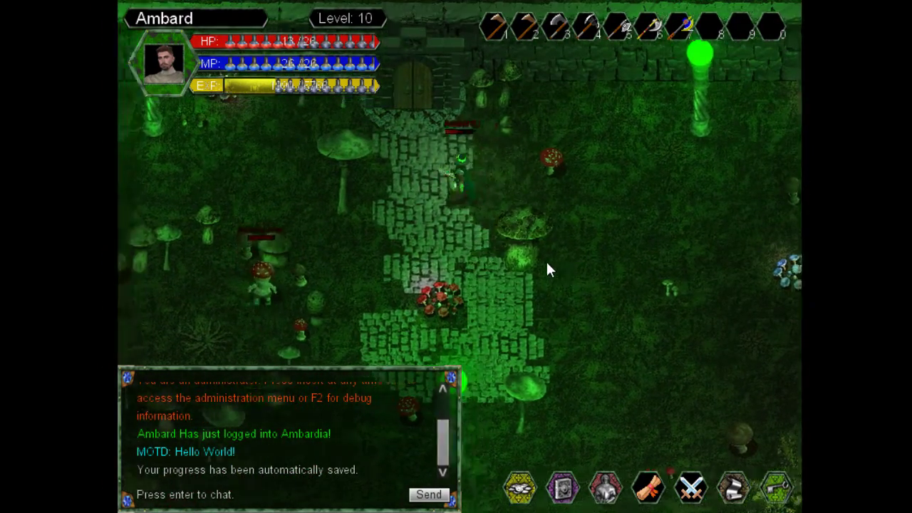
{"action": "key", "text": "Up"}
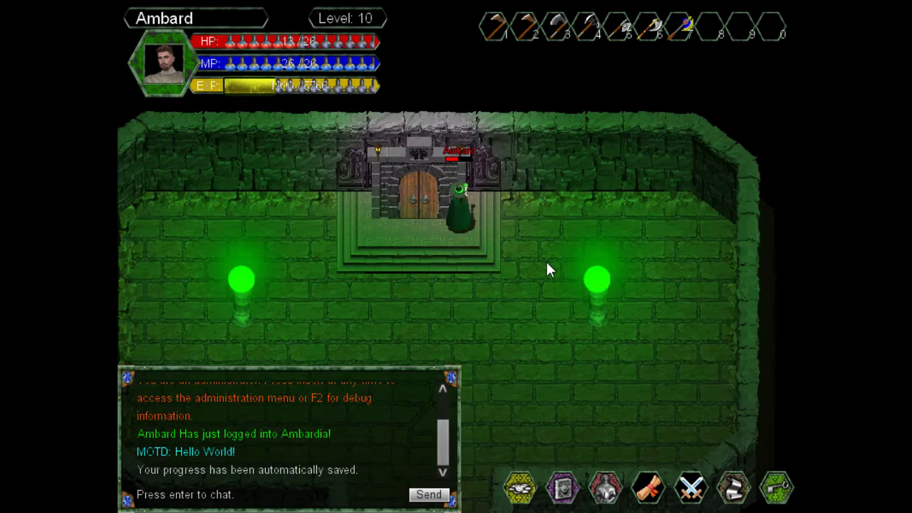
{"action": "key", "text": "Down"}
{"action": "left_click", "coordinate": [521, 488]}
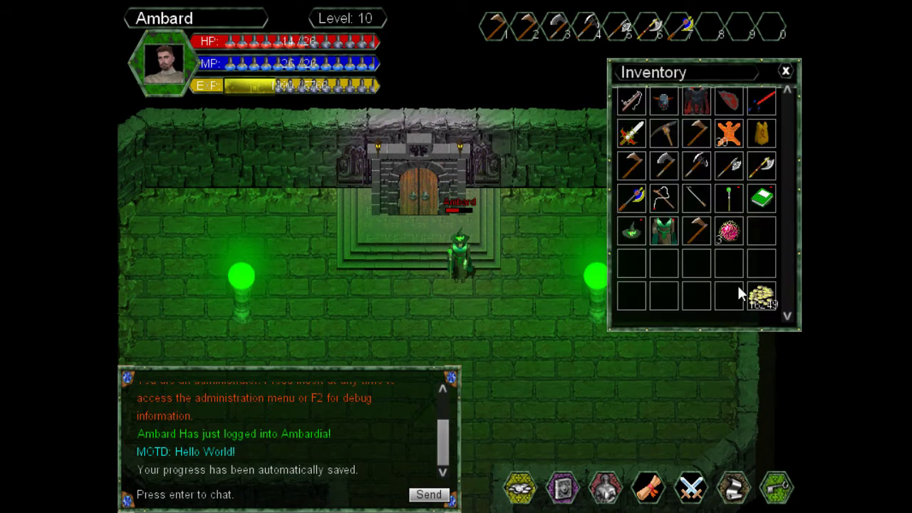
{"action": "mouse_move", "coordinate": [729, 223]}
{"action": "left_click", "coordinate": [785, 71]}
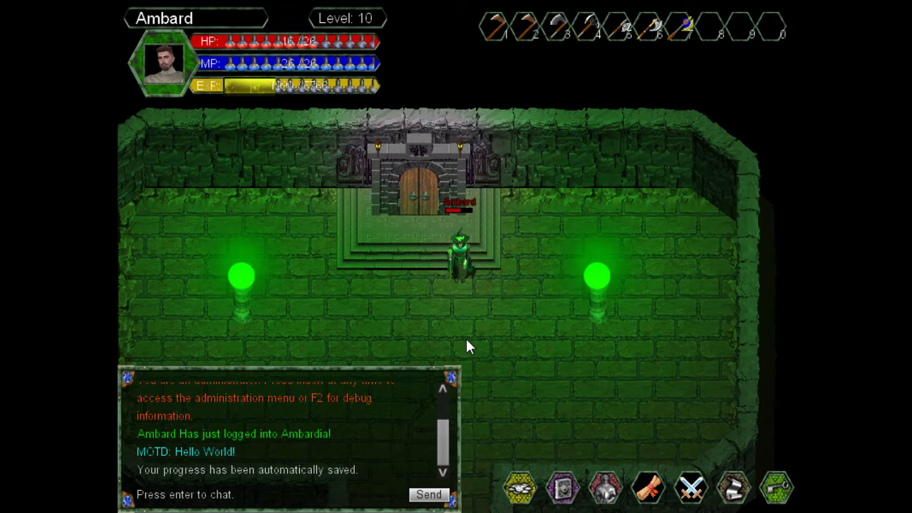
{"action": "key", "text": "s"}
{"action": "key", "text": "a"}
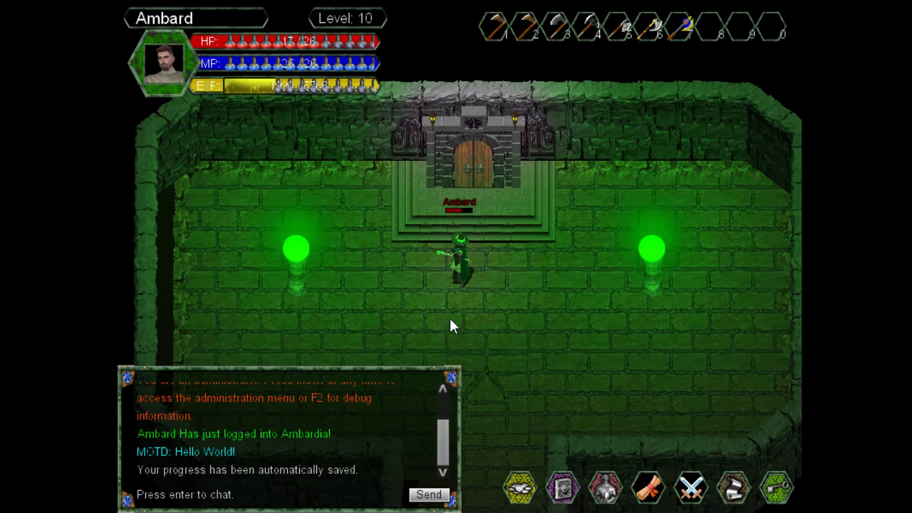
{"action": "key", "text": "w"}
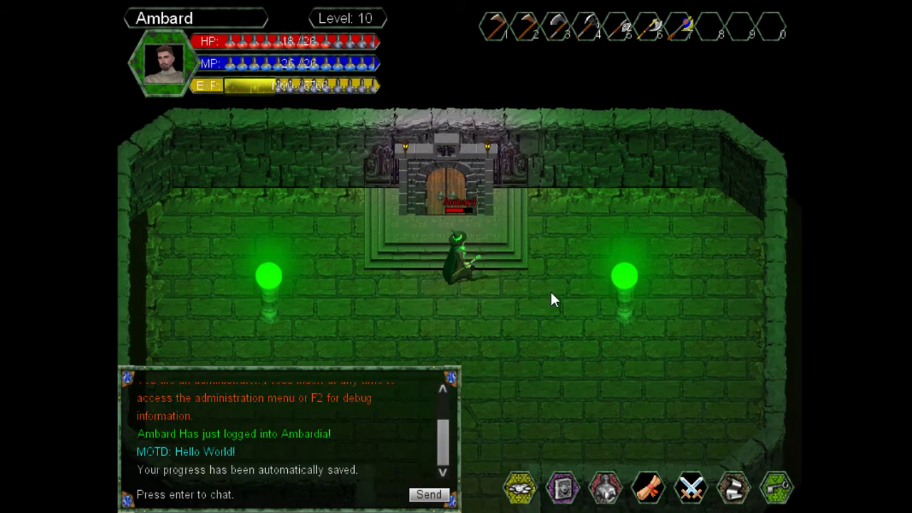
{"action": "key", "text": "w"}
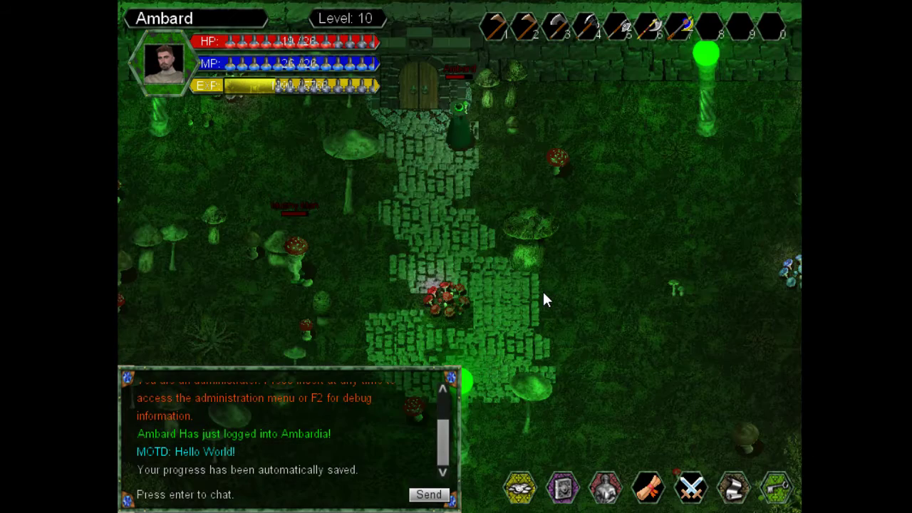
- Walk around the forest clearing, up toward the green pillar and back across the grass
{"action": "key", "text": "d"}
{"action": "key", "text": "w"}
{"action": "key", "text": "s"}
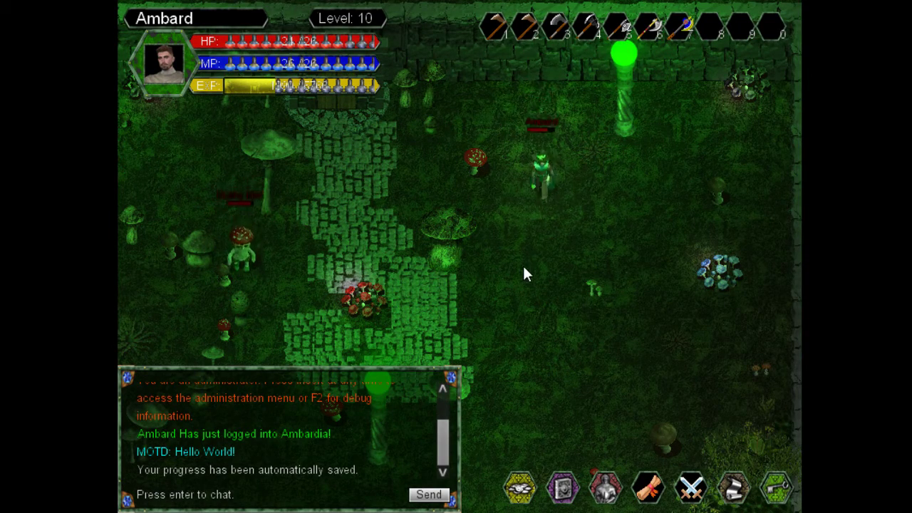
{"action": "key", "text": "d"}
{"action": "key", "text": "s"}
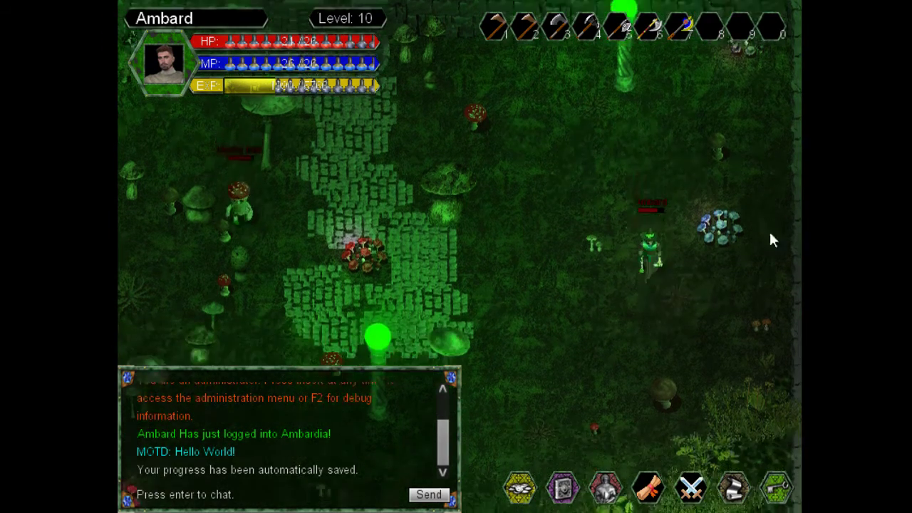
{"action": "key", "text": "s"}
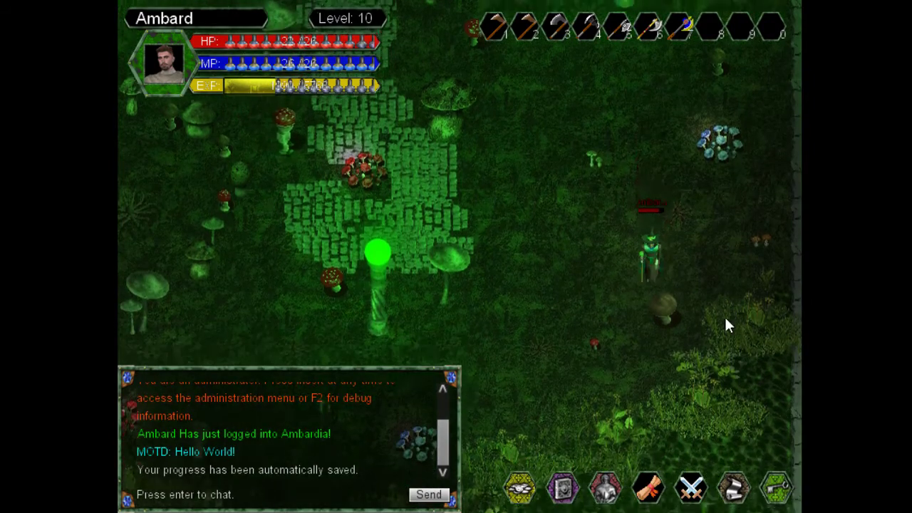
{"action": "key", "text": "a"}
{"action": "key", "text": "s"}
{"action": "key", "text": "a"}
- Go up the path through the doorway and walk around the dungeon room
{"action": "key", "text": "w"}
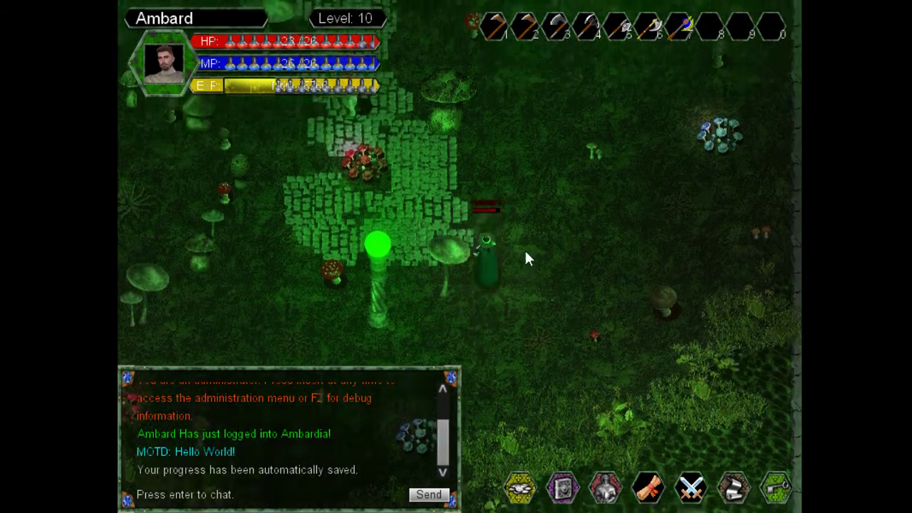
{"action": "key", "text": "w"}
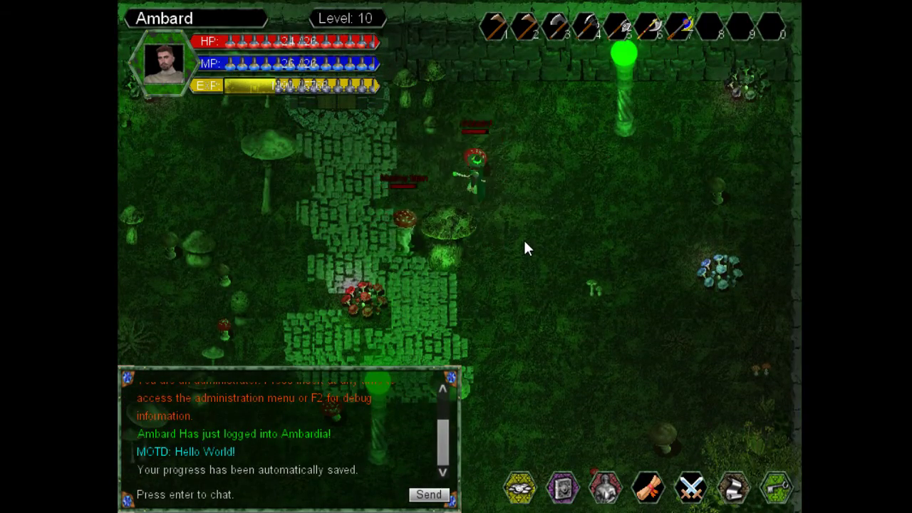
{"action": "key", "text": "a"}
{"action": "key", "text": "w"}
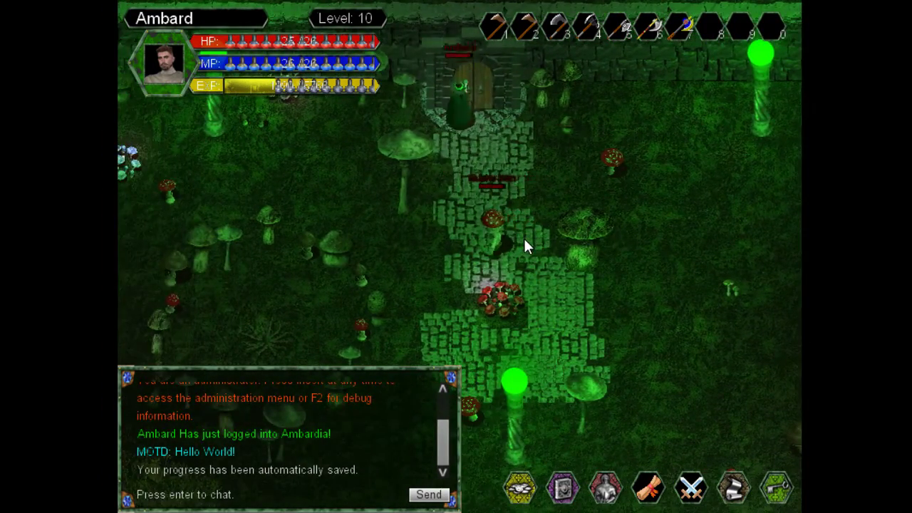
{"action": "key", "text": "s"}
{"action": "key", "text": "s"}
{"action": "key", "text": "a"}
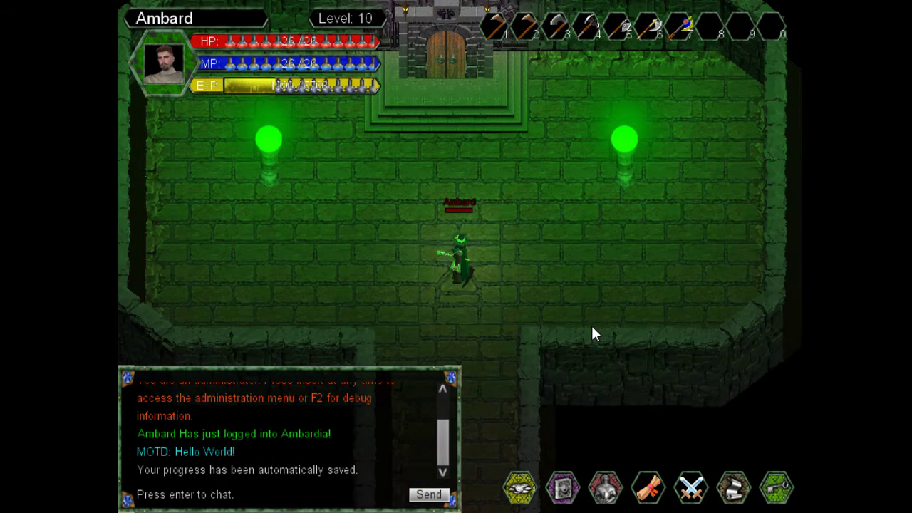
{"action": "key", "text": "d"}
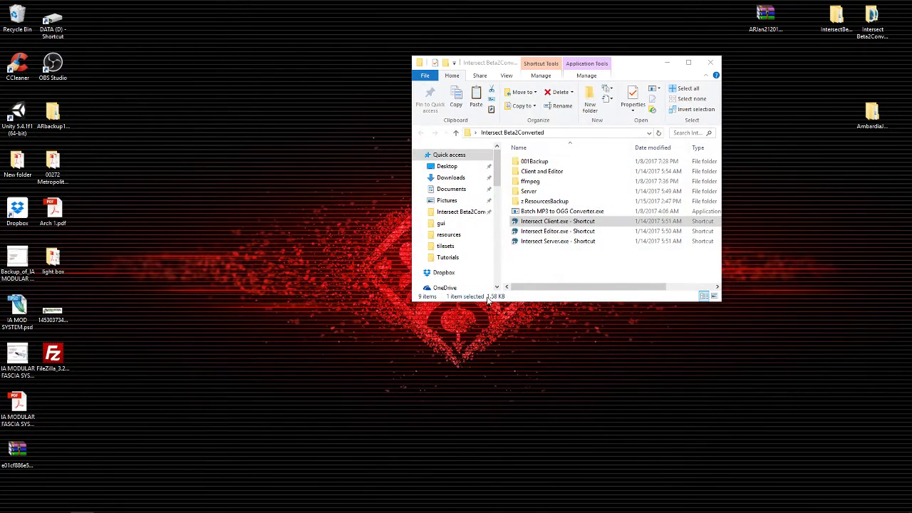
- Launch Intersect Editor.exe from File Explorer and log in to reach the Island NW map
{"action": "left_click", "coordinate": [530, 232]}
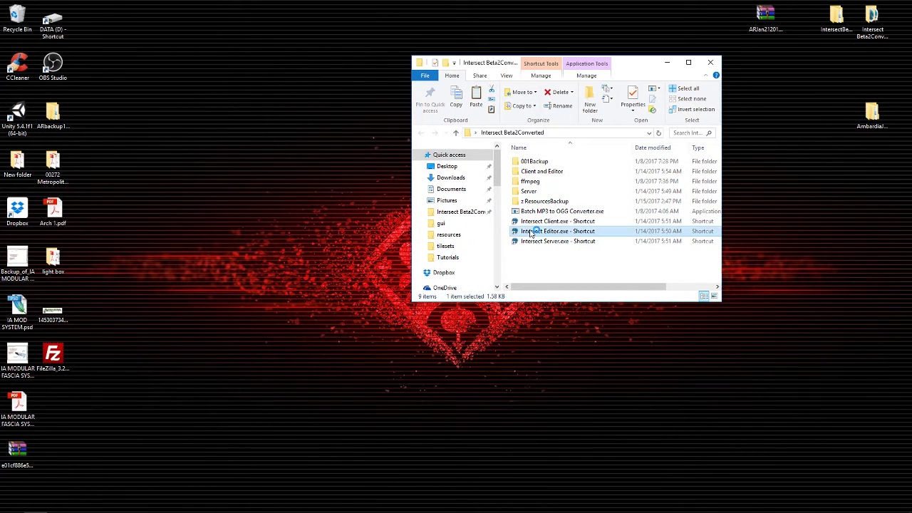
{"action": "double_click", "coordinate": [531, 232]}
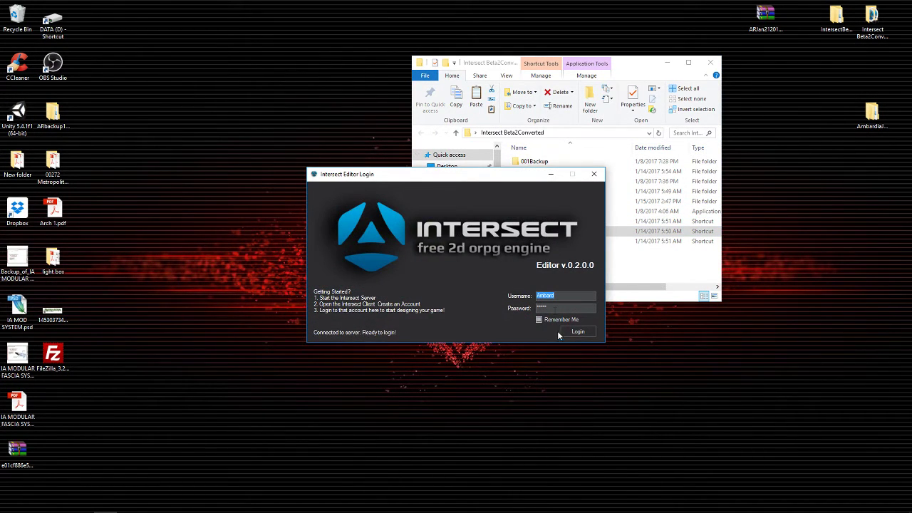
{"action": "left_click", "coordinate": [568, 334]}
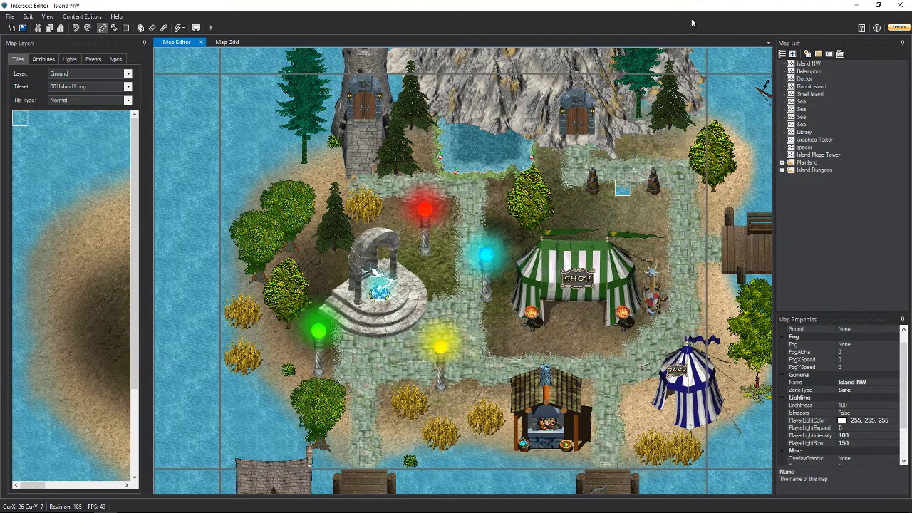
- Load Island Dungeon from its Map List folder and resize the splitter so every map property section shows
{"action": "left_click", "coordinate": [783, 170]}
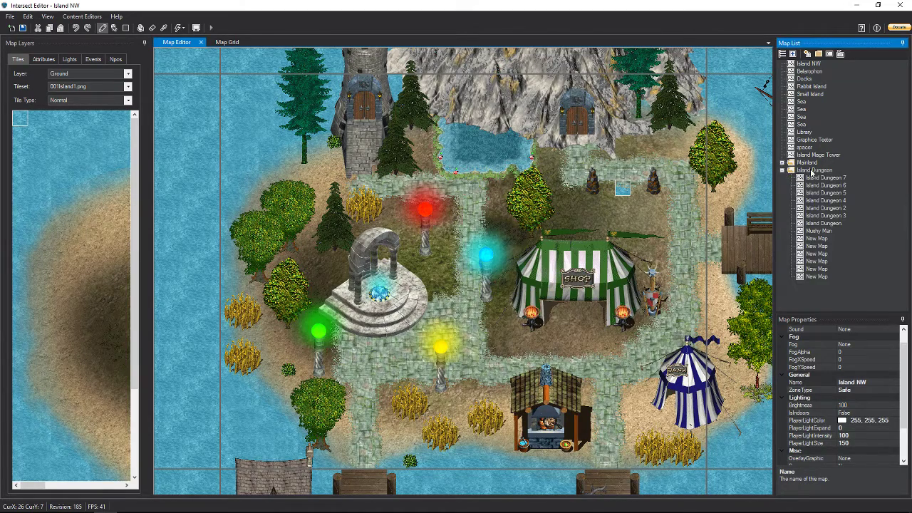
{"action": "double_click", "coordinate": [824, 223]}
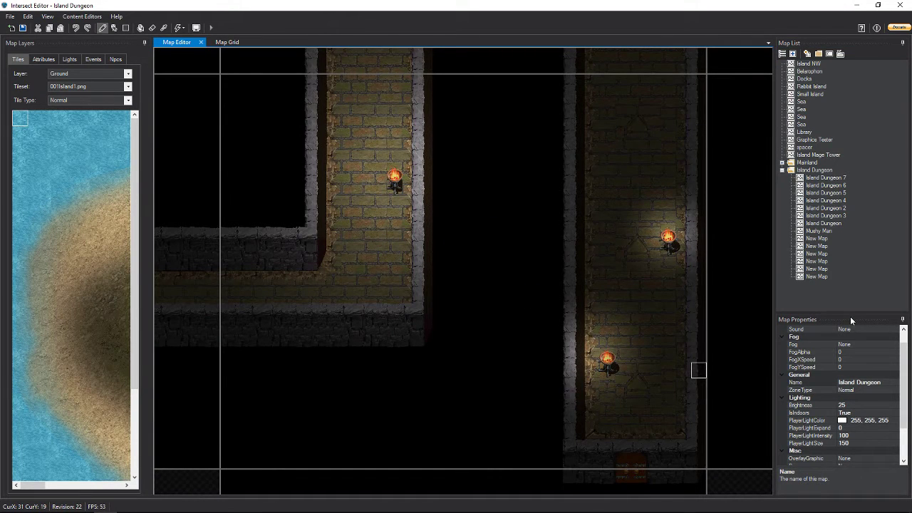
{"action": "left_click_drag", "start_coordinate": [850, 315], "coordinate": [843, 243]}
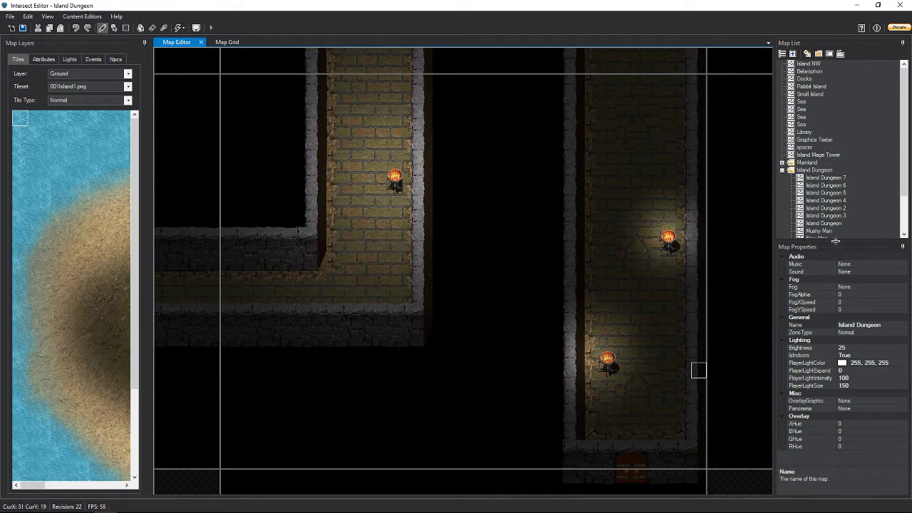
{"action": "left_click_drag", "start_coordinate": [836, 243], "coordinate": [855, 256]}
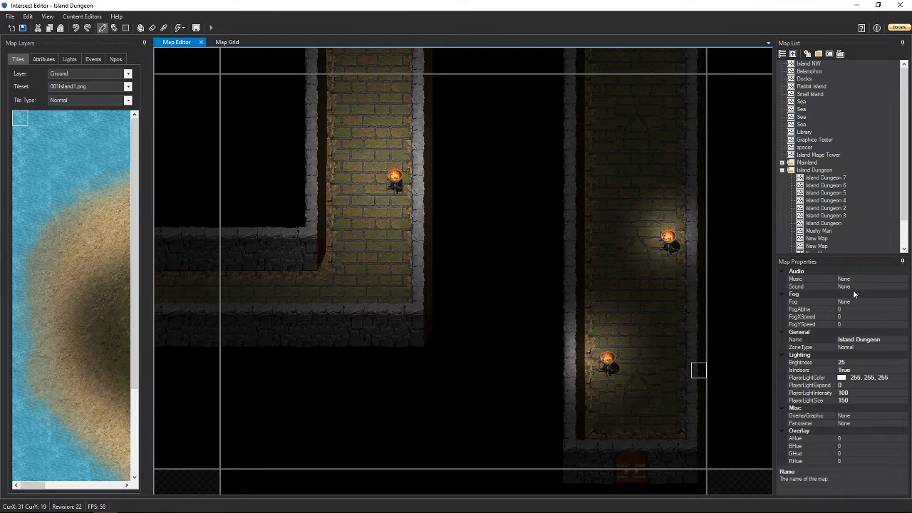
{"action": "left_click", "coordinate": [870, 340]}
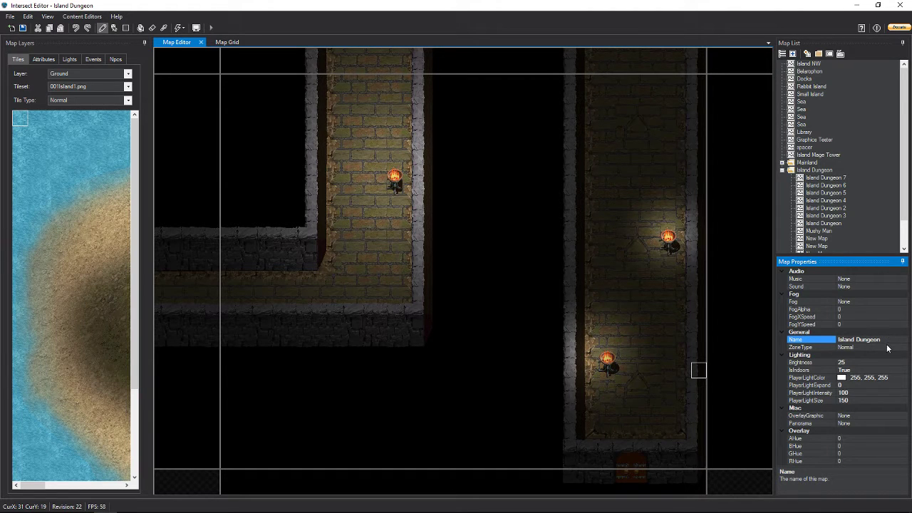
{"action": "left_click", "coordinate": [855, 347]}
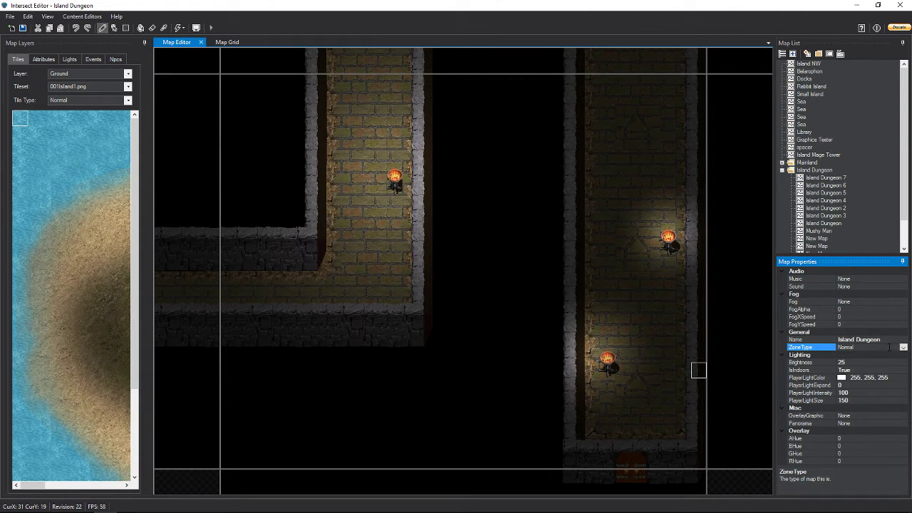
{"action": "left_click", "coordinate": [903, 349]}
{"action": "left_click", "coordinate": [851, 363]}
{"action": "left_click", "coordinate": [903, 349]}
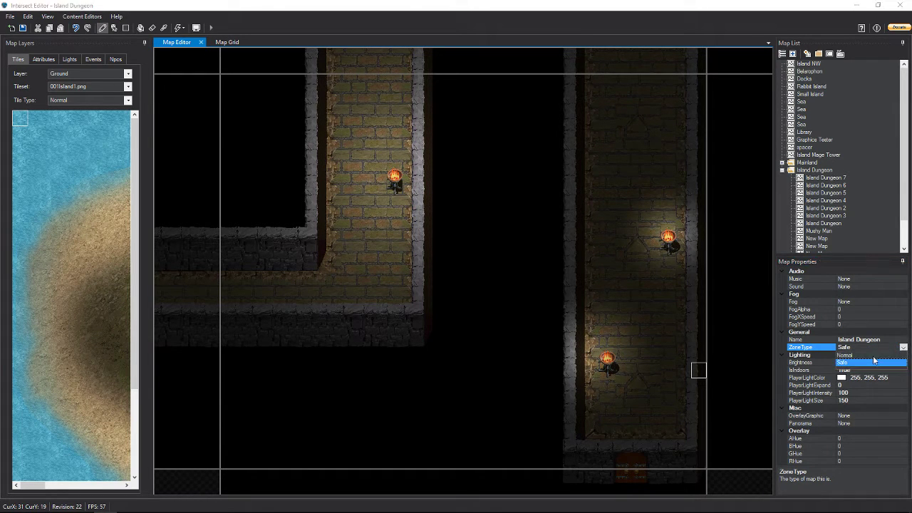
{"action": "left_click", "coordinate": [847, 356]}
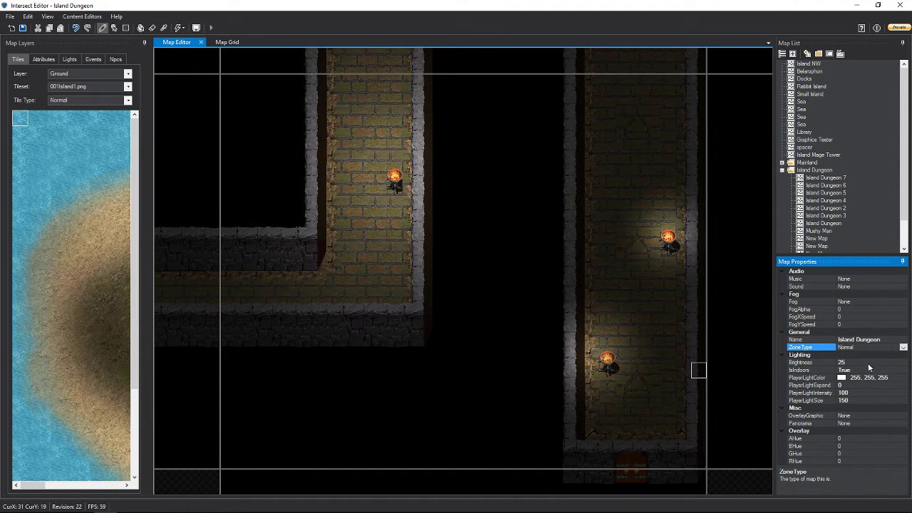
{"action": "left_click", "coordinate": [862, 364]}
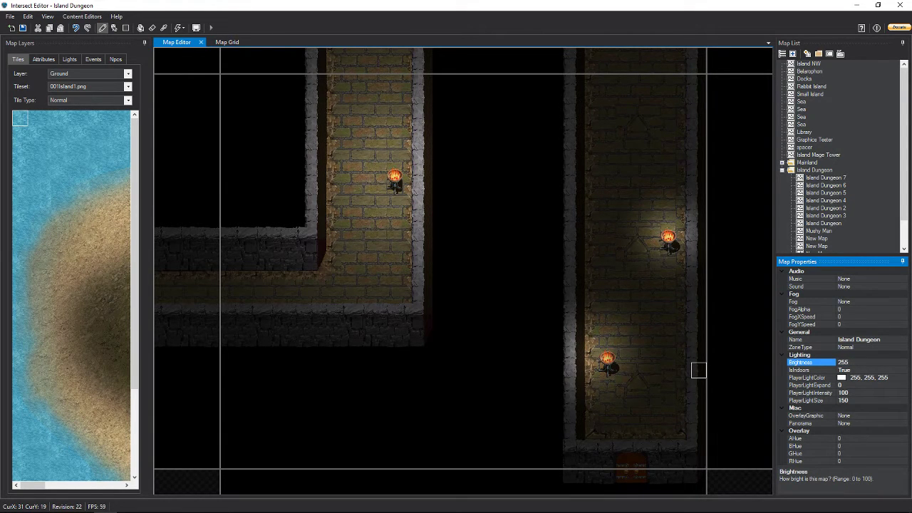
{"action": "type", "text": "255"}
{"action": "key", "text": "Return"}
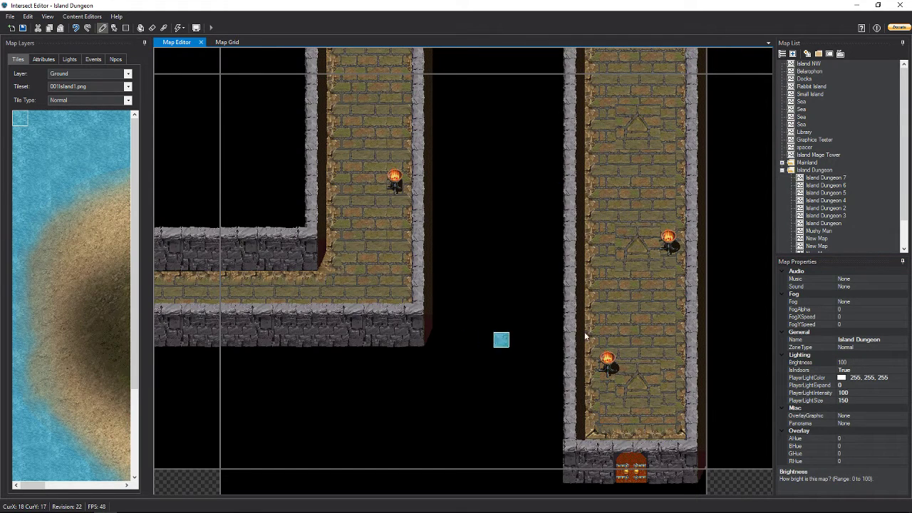
{"action": "left_click", "coordinate": [848, 363]}
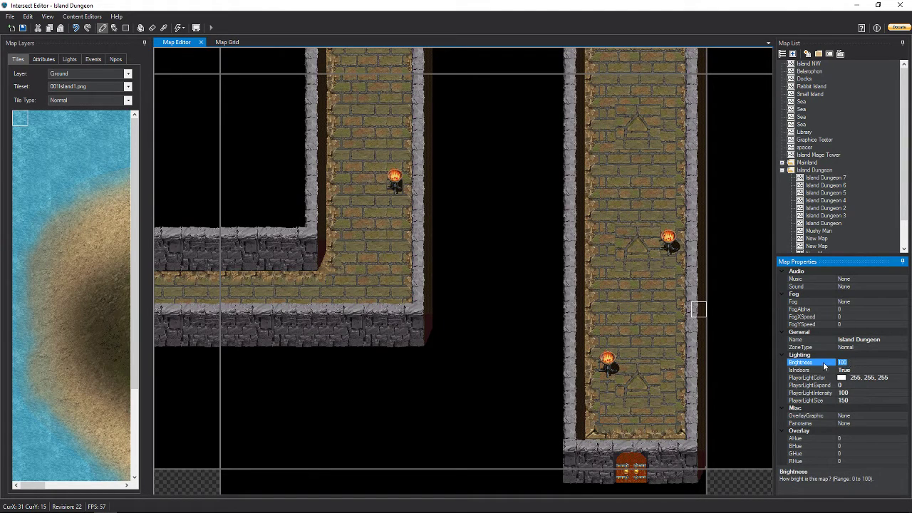
{"action": "type", "text": "25"}
{"action": "key", "text": "Return"}
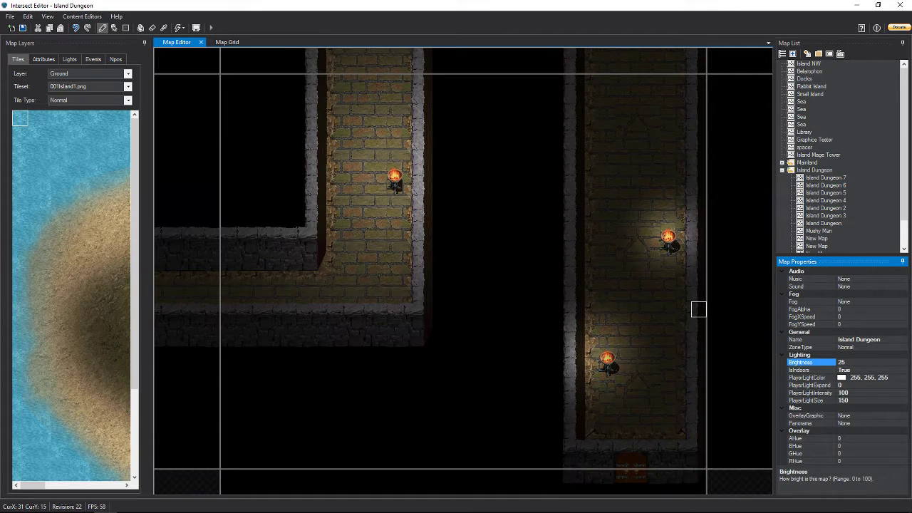
{"action": "left_click", "coordinate": [858, 371]}
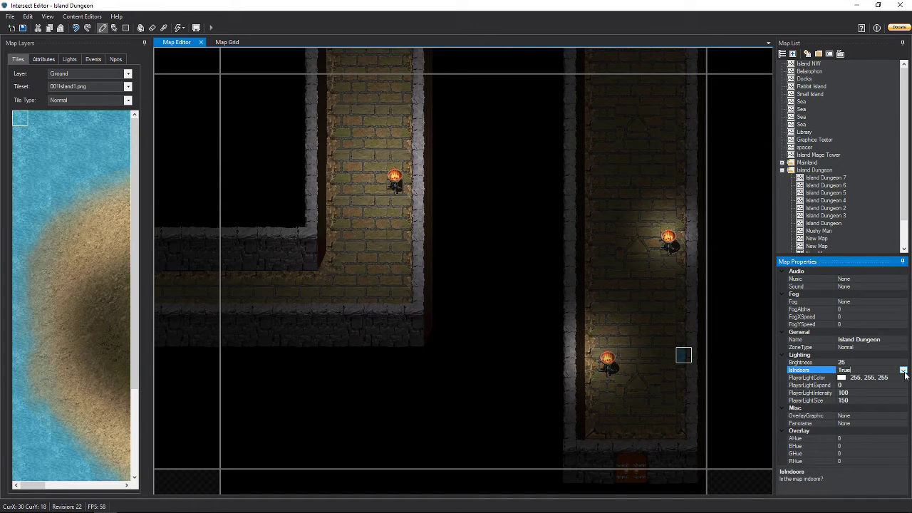
{"action": "left_click", "coordinate": [903, 370]}
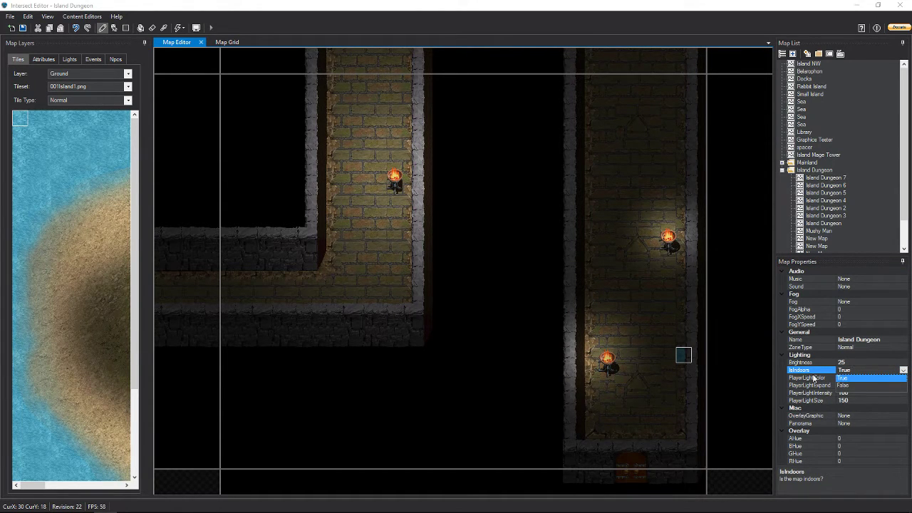
{"action": "left_click", "coordinate": [848, 380]}
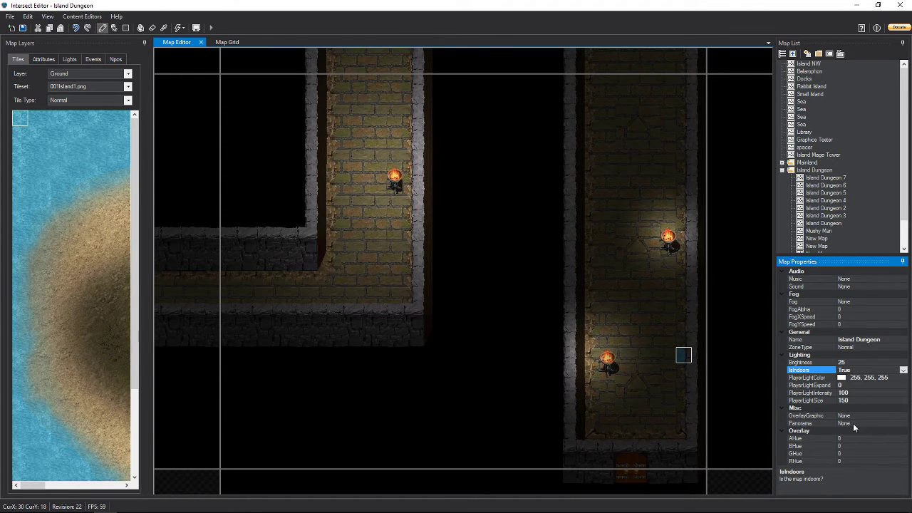
{"action": "left_click", "coordinate": [819, 402]}
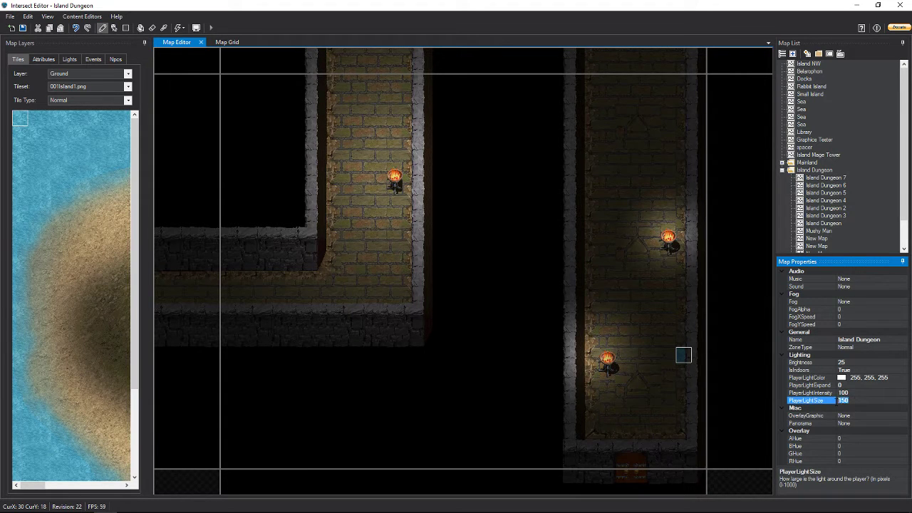
{"action": "left_click", "coordinate": [850, 392]}
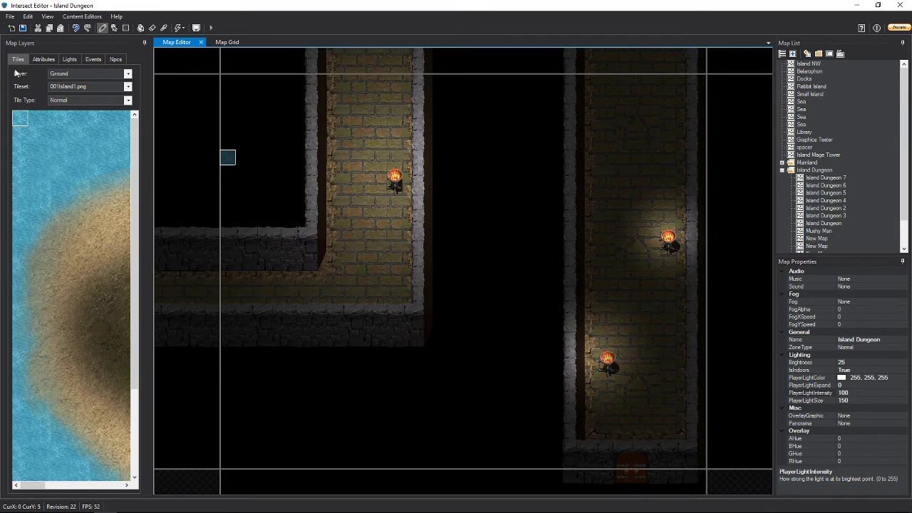
- Glance at the content editors menu, then display the map's tile attributes layer
{"action": "left_click", "coordinate": [89, 18]}
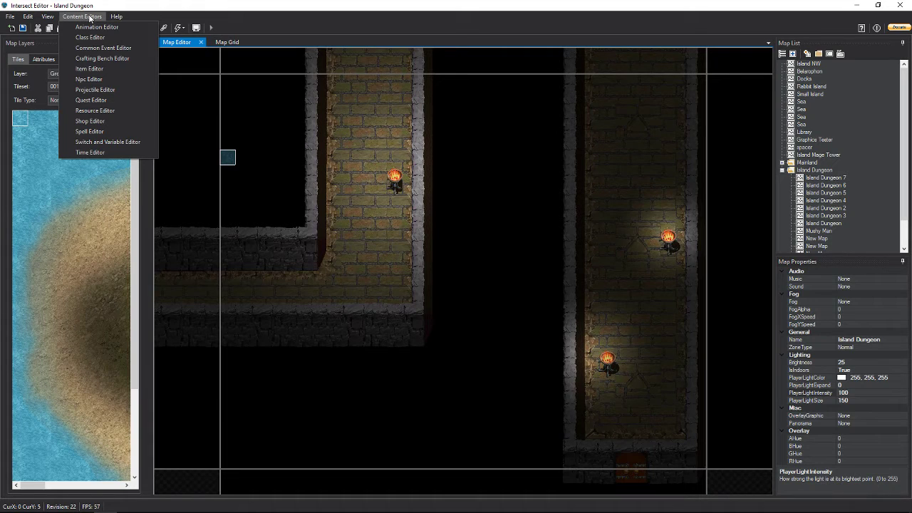
{"action": "left_click", "coordinate": [90, 18]}
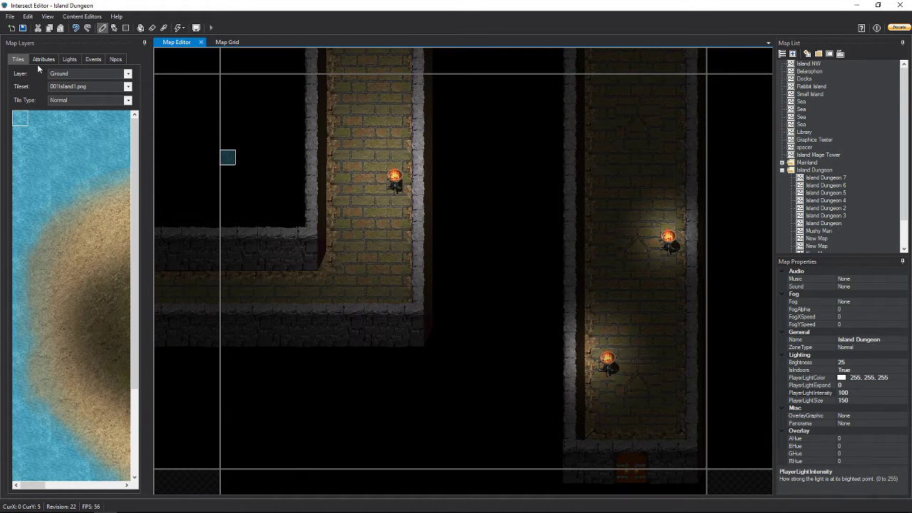
{"action": "left_click", "coordinate": [18, 62]}
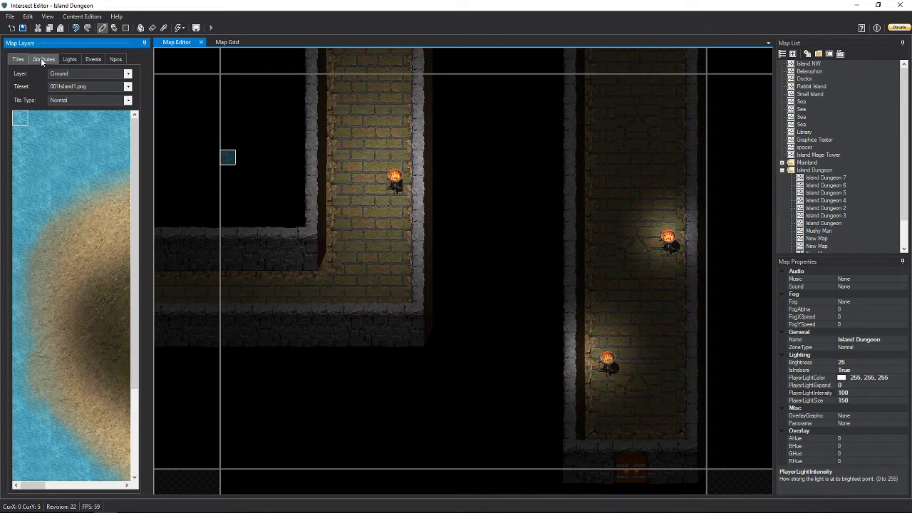
{"action": "left_click", "coordinate": [41, 60]}
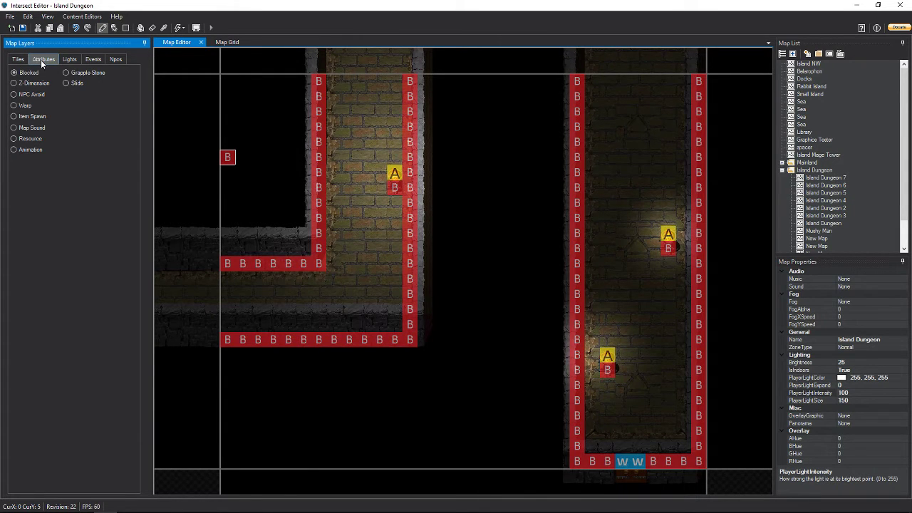
- Add a Skeleton NPC with a declared spawn beside the right corridor's upper torch, checking blocked tiles
{"action": "left_click", "coordinate": [109, 61]}
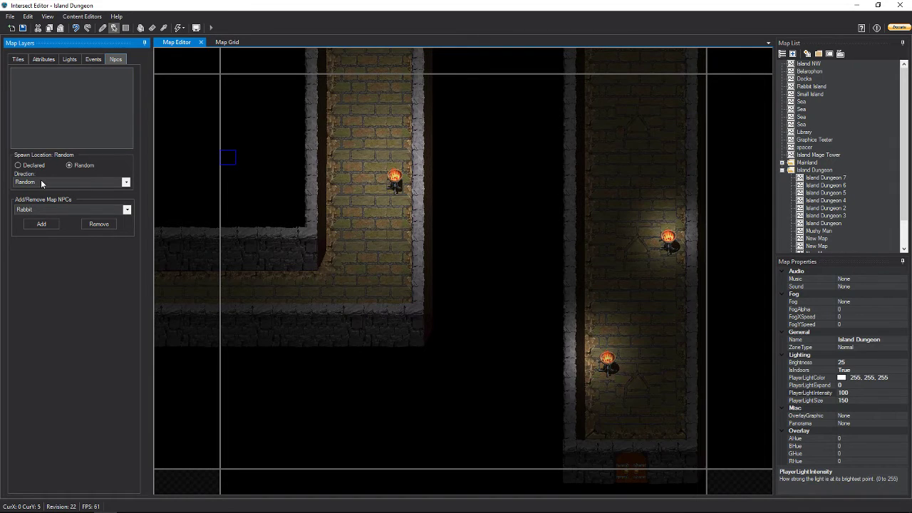
{"action": "left_click", "coordinate": [125, 211]}
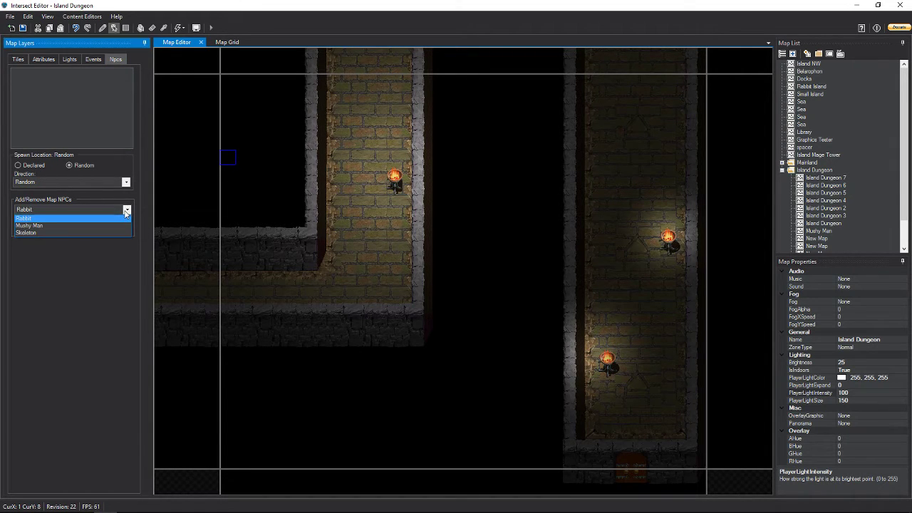
{"action": "left_click", "coordinate": [107, 230]}
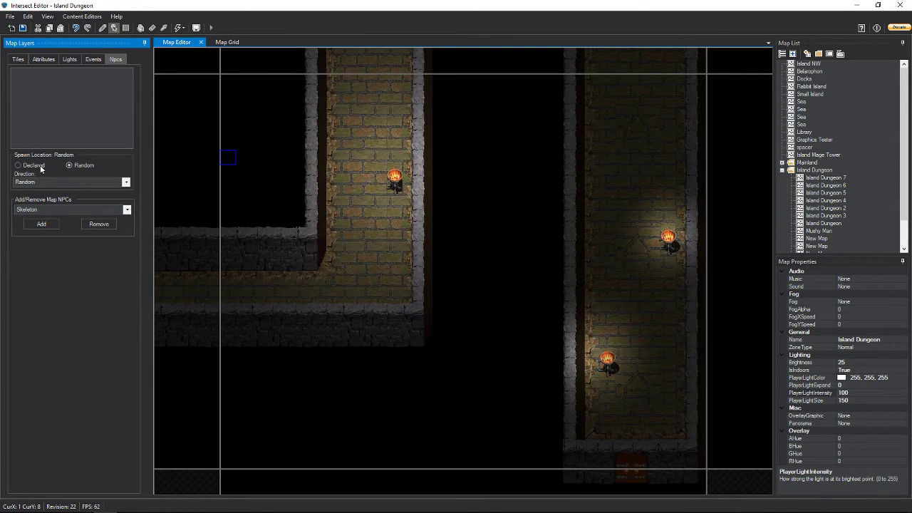
{"action": "left_click", "coordinate": [18, 166]}
{"action": "left_click", "coordinate": [41, 224]}
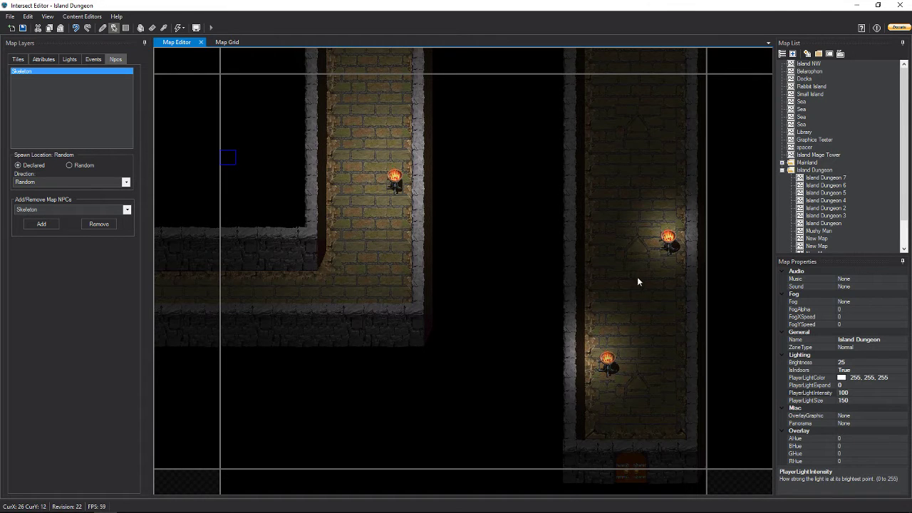
{"action": "left_click", "coordinate": [637, 235]}
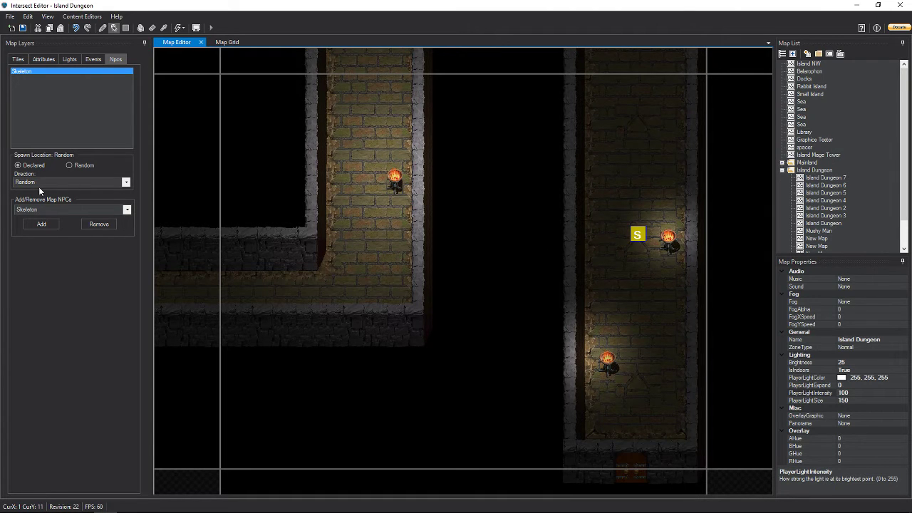
{"action": "left_click", "coordinate": [45, 59]}
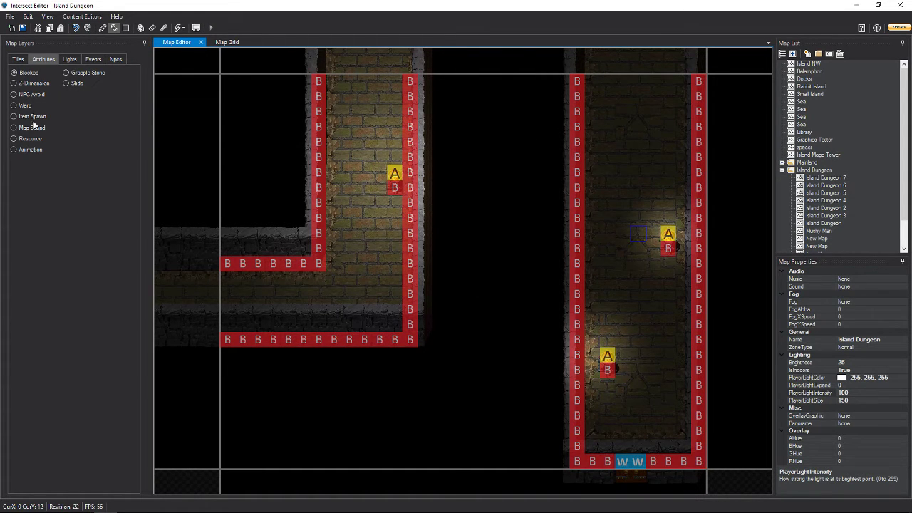
- Keep the Skeleton's spawn declared beside the torch, comparing the NPC view with the blocked tiles
{"action": "left_click", "coordinate": [116, 59]}
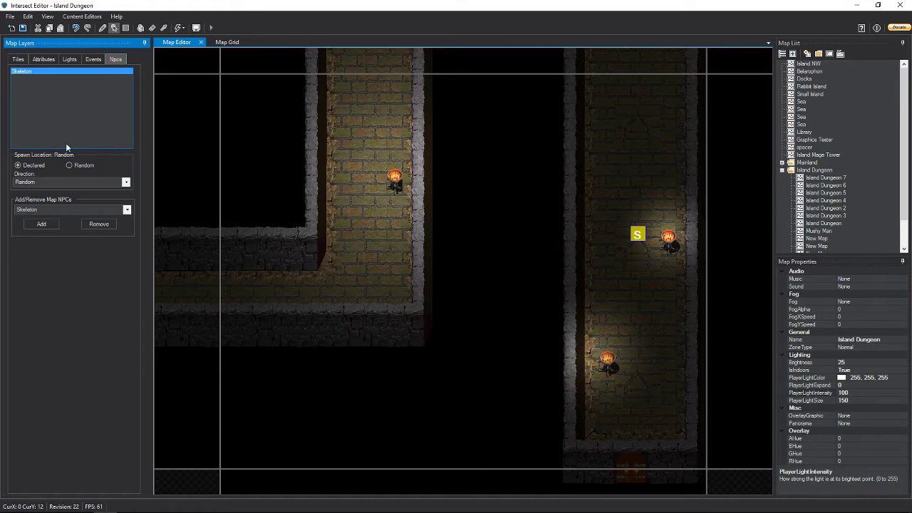
{"action": "left_click", "coordinate": [19, 166]}
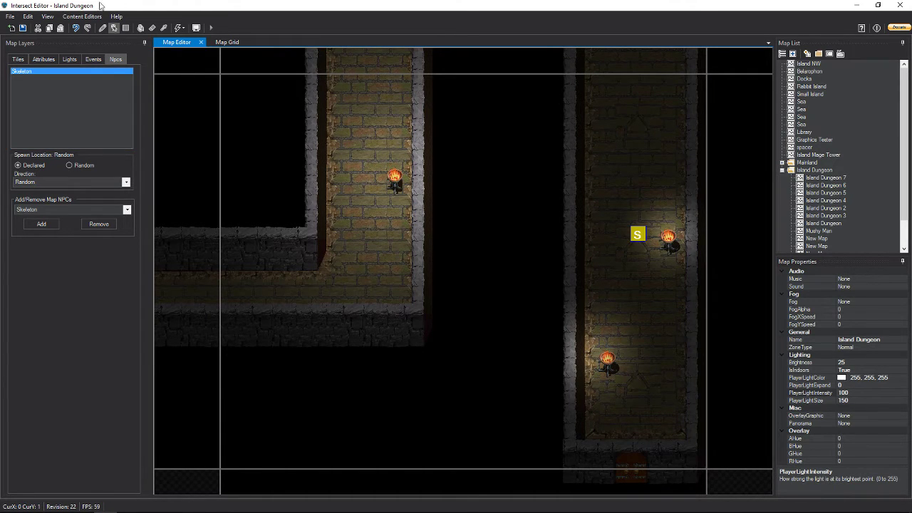
{"action": "left_click", "coordinate": [44, 60]}
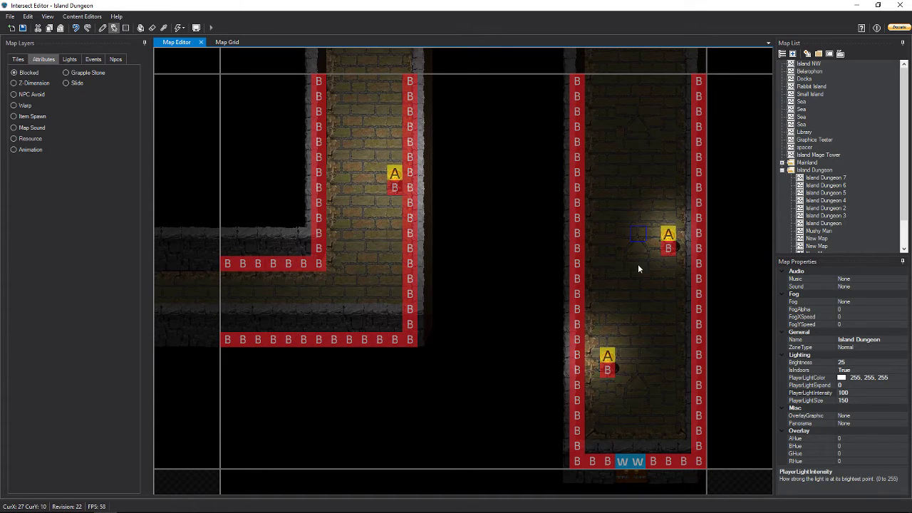
{"action": "left_click", "coordinate": [116, 61]}
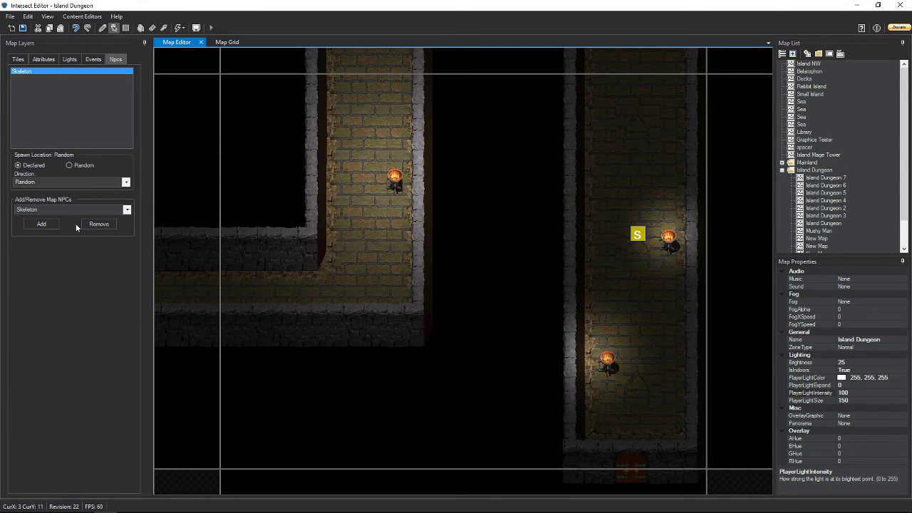
{"action": "left_click", "coordinate": [48, 134]}
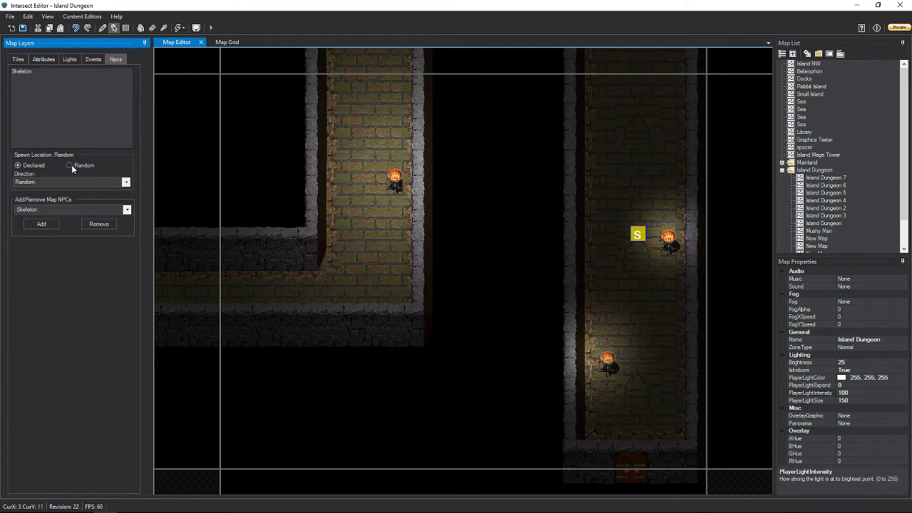
- Set the Skeleton to spawn randomly and pick NPC Avoid as the attribute to paint
{"action": "left_click", "coordinate": [70, 166]}
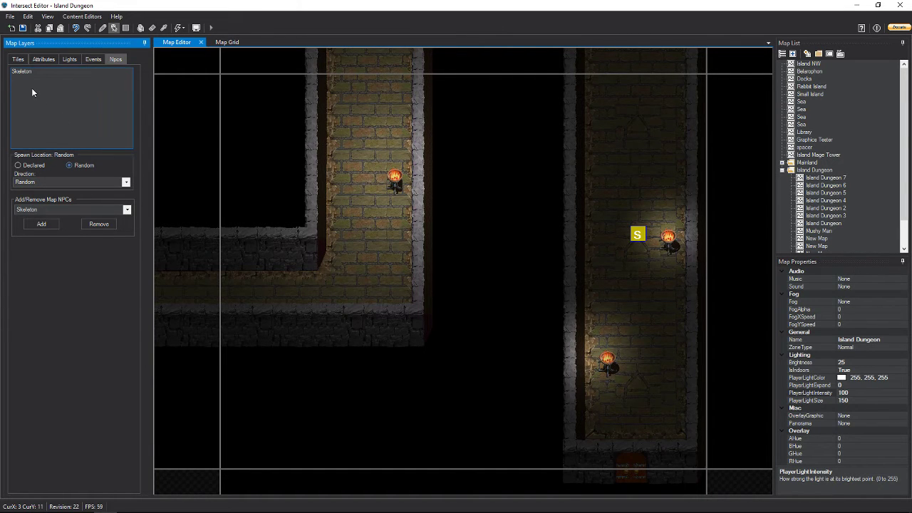
{"action": "left_click", "coordinate": [42, 60]}
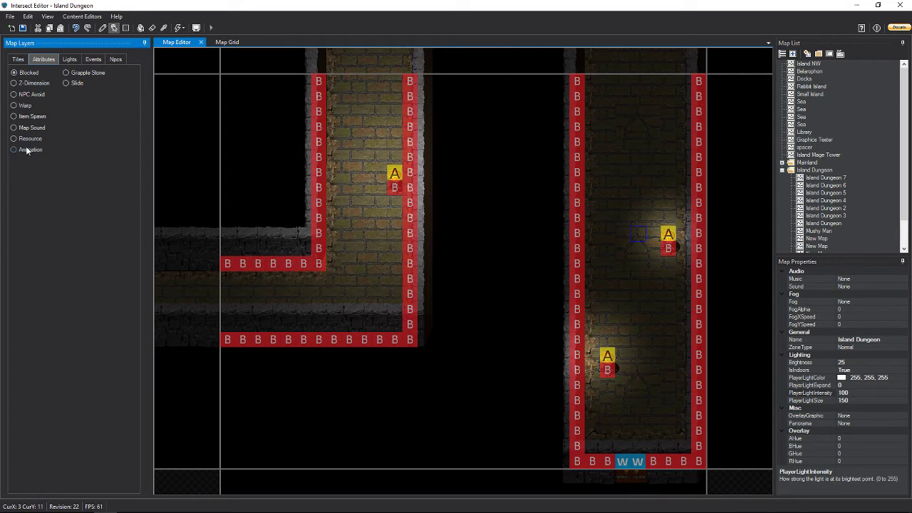
{"action": "left_click", "coordinate": [14, 95]}
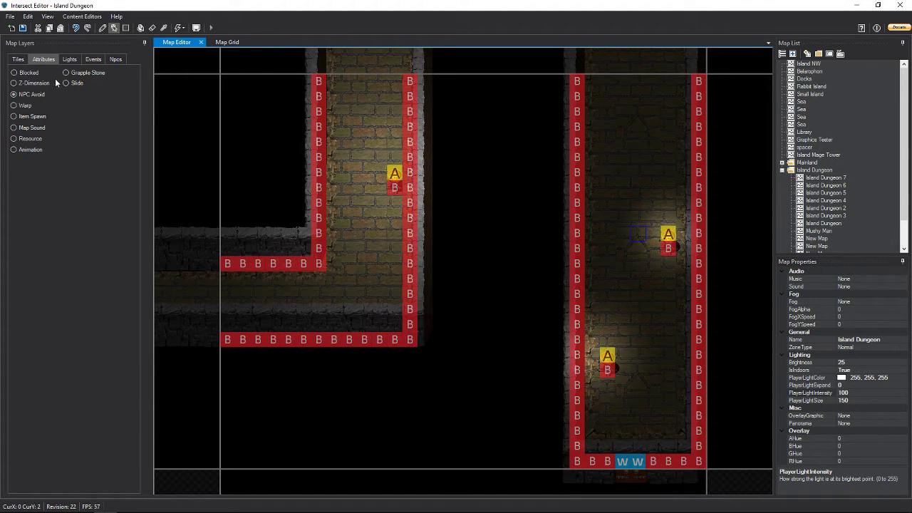
{"action": "left_click", "coordinate": [15, 95]}
- Rectangle-fill NPC Avoid over the top-left, central and bottom-left dark areas outside the corridors
{"action": "left_click", "coordinate": [126, 30]}
{"action": "left_click_drag", "start_coordinate": [228, 82], "coordinate": [300, 249]}
{"action": "left_click_drag", "start_coordinate": [424, 83], "coordinate": [561, 462]}
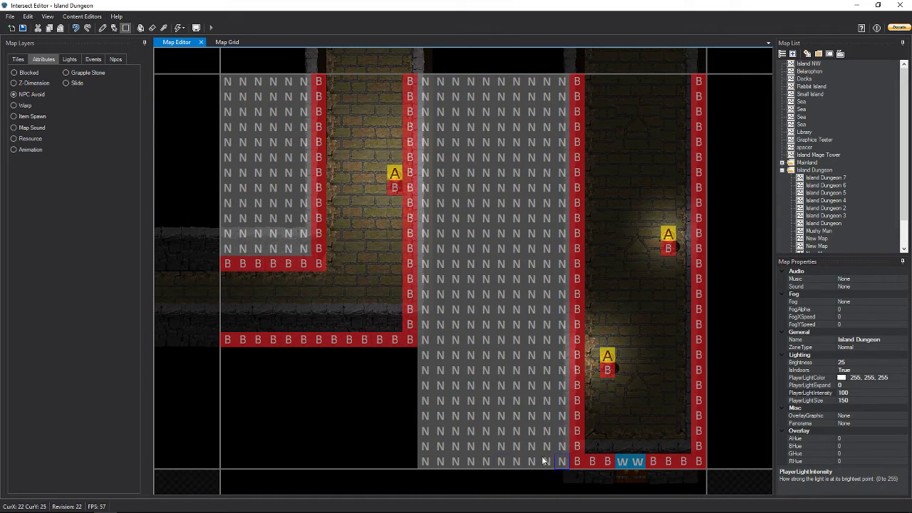
{"action": "left_click_drag", "start_coordinate": [228, 354], "coordinate": [244, 356]}
{"action": "left_click", "coordinate": [261, 360]}
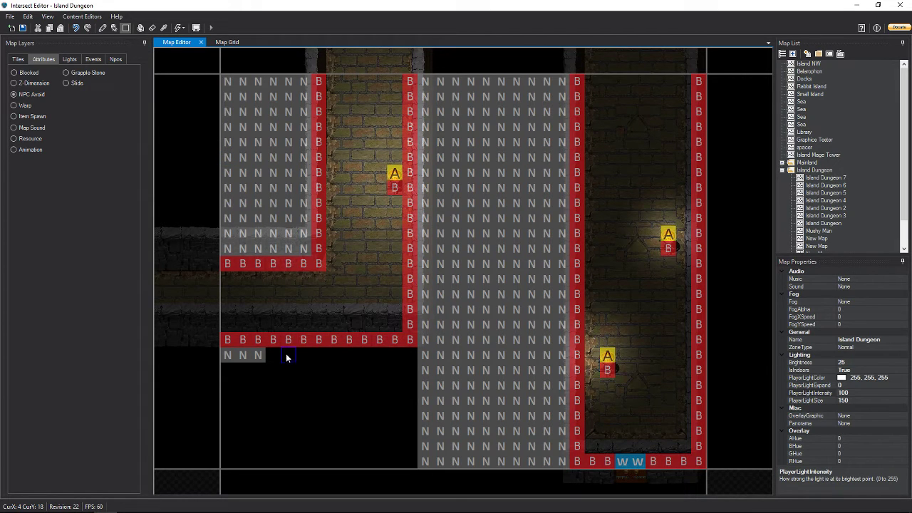
{"action": "left_click_drag", "start_coordinate": [228, 354], "coordinate": [408, 461]}
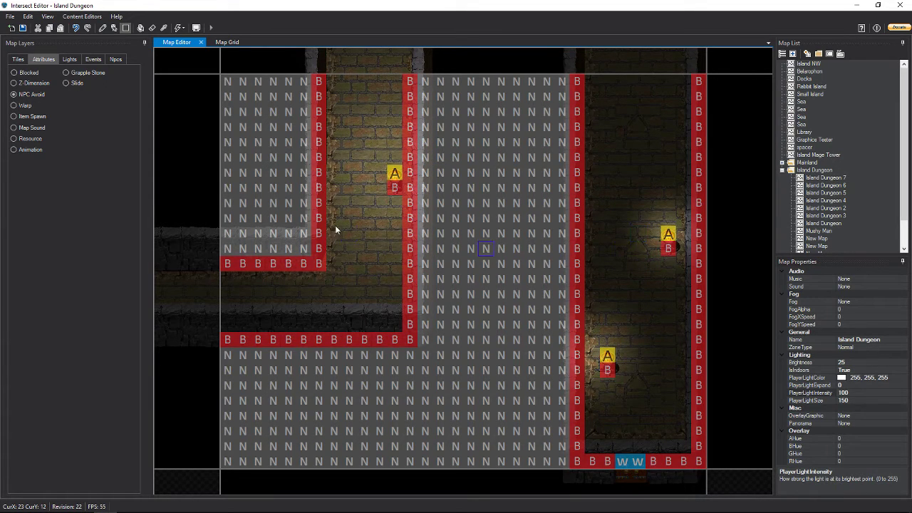
- Add a second Skeleton with a random spawn to the map's NPC list
{"action": "left_click", "coordinate": [116, 60]}
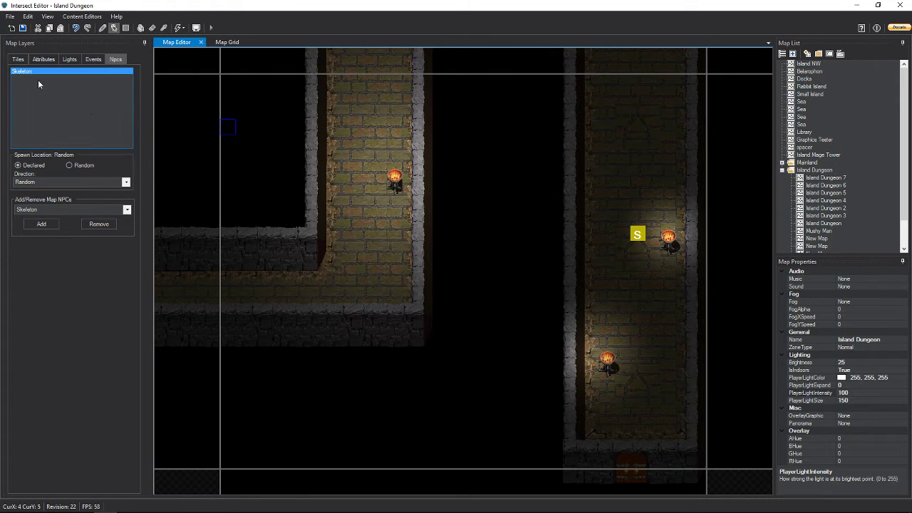
{"action": "left_click", "coordinate": [69, 165]}
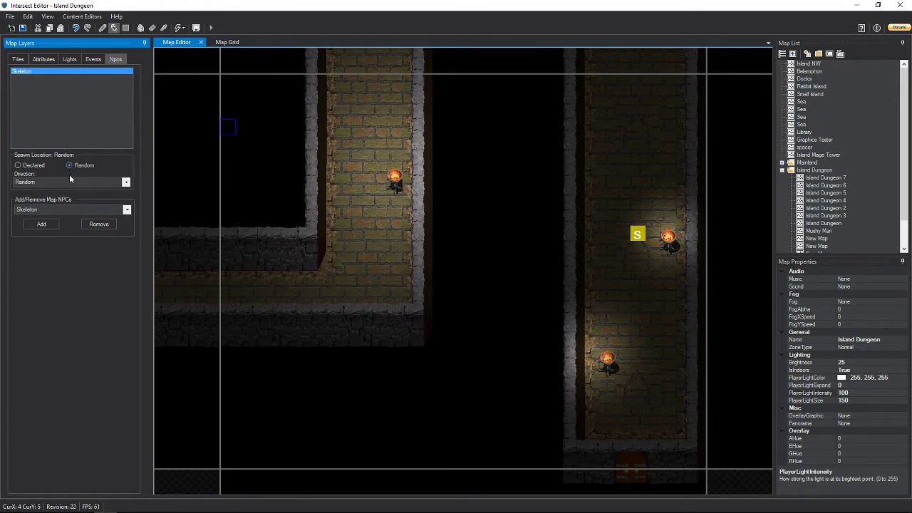
{"action": "left_click", "coordinate": [44, 221]}
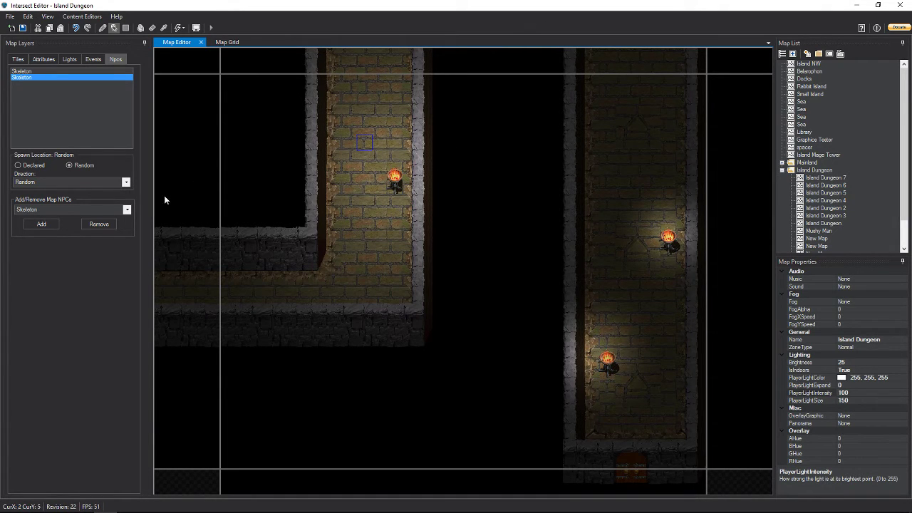
- Save the map, close the Intersect Editor and launch the game client
{"action": "left_click", "coordinate": [22, 28]}
{"action": "left_click", "coordinate": [445, 292]}
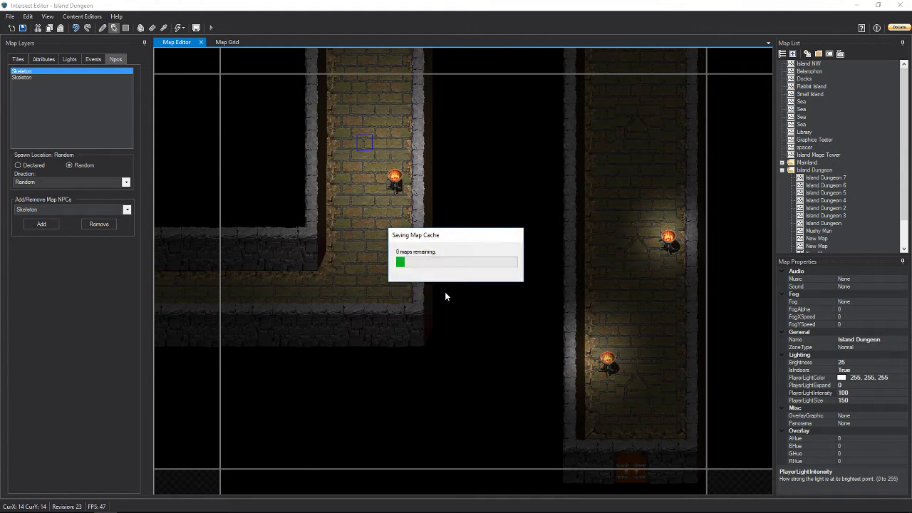
{"action": "left_click", "coordinate": [900, 5]}
{"action": "left_click", "coordinate": [546, 223]}
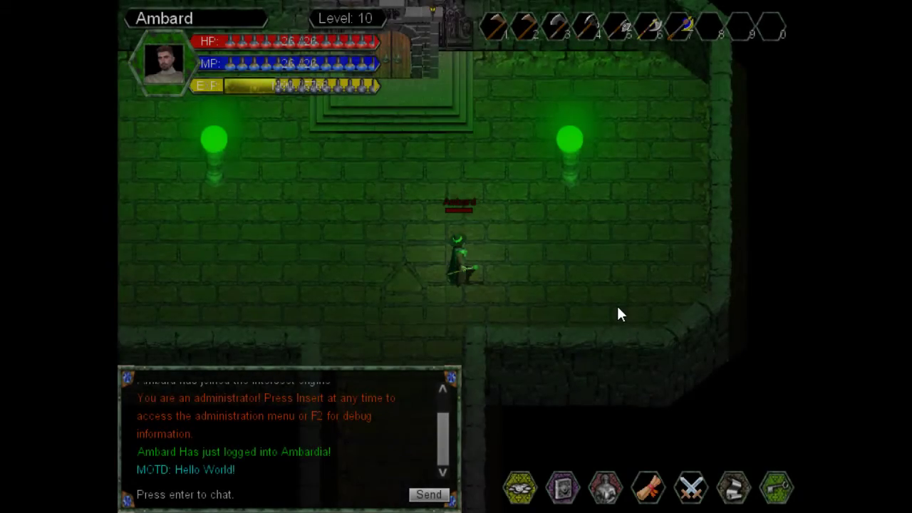
- Walk the character down through the dungeon, east into the next map and south to the forest cave door
{"action": "key", "text": "Down"}
{"action": "key", "text": "Left"}
{"action": "key", "text": "Down"}
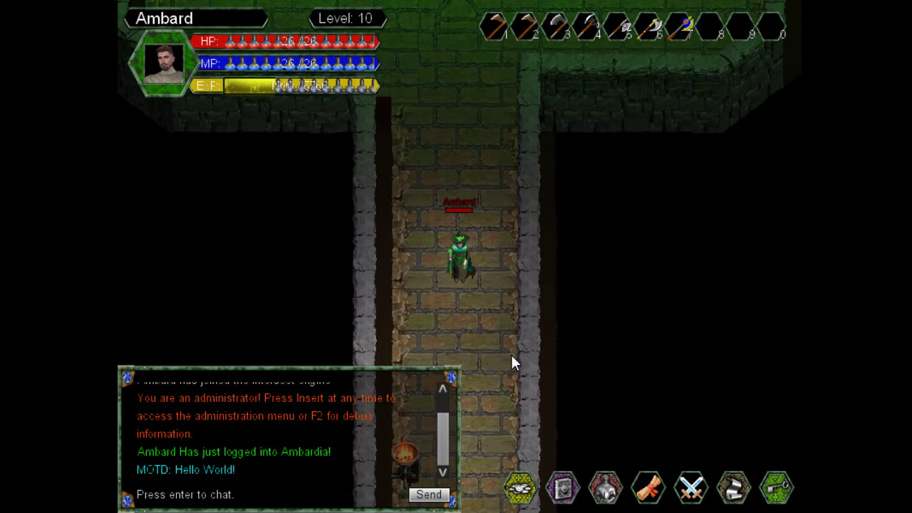
{"action": "key", "text": "Right"}
{"action": "key", "text": "Right"}
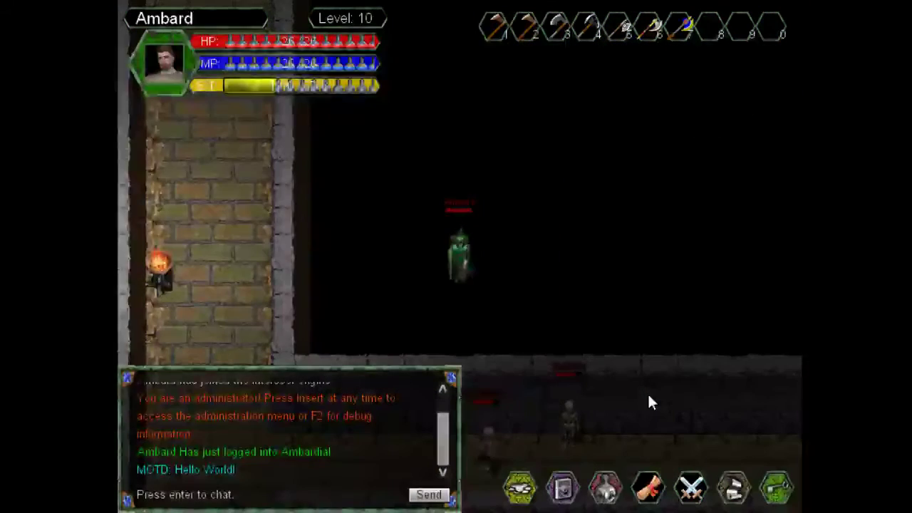
{"action": "key", "text": "Right"}
{"action": "key", "text": "Right"}
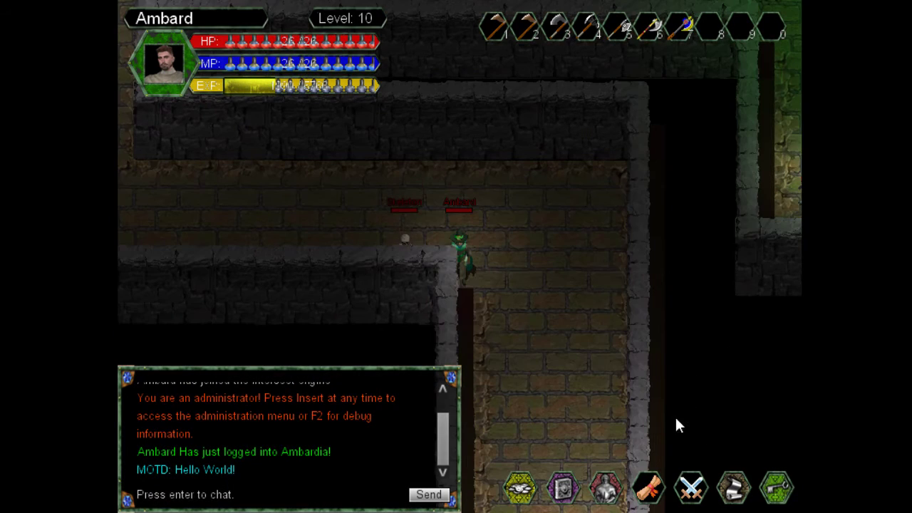
{"action": "key", "text": "Right"}
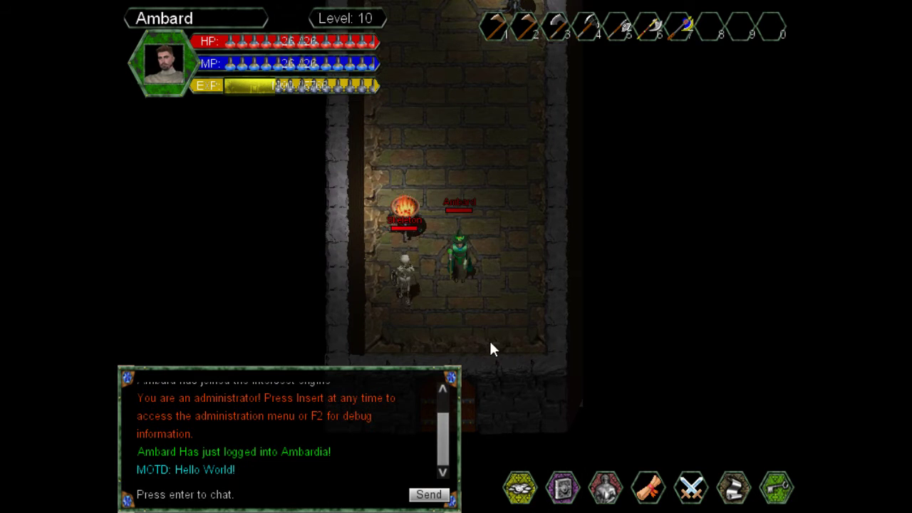
{"action": "key", "text": "Down"}
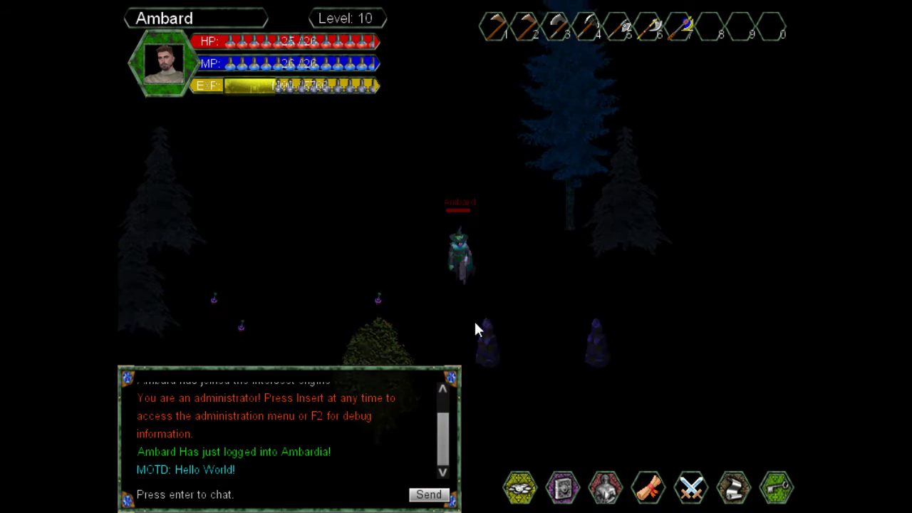
{"action": "key", "text": "Down"}
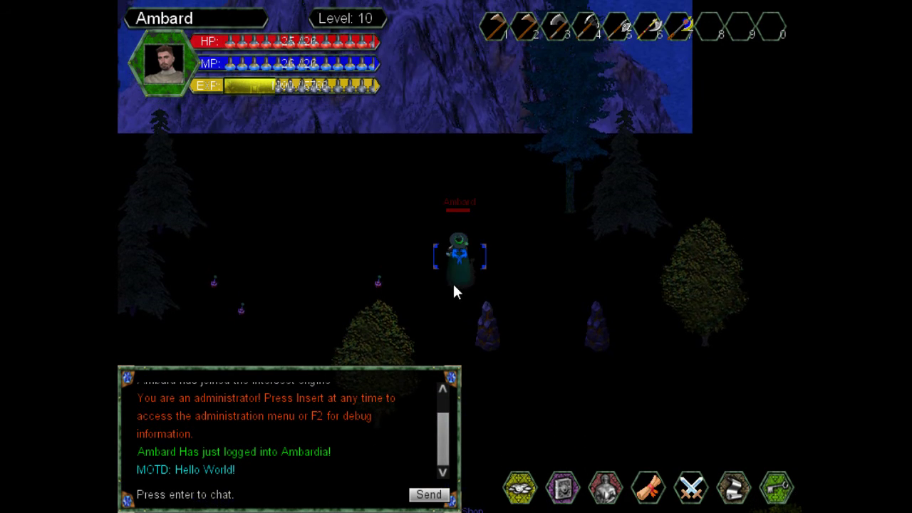
{"action": "key", "text": "Up"}
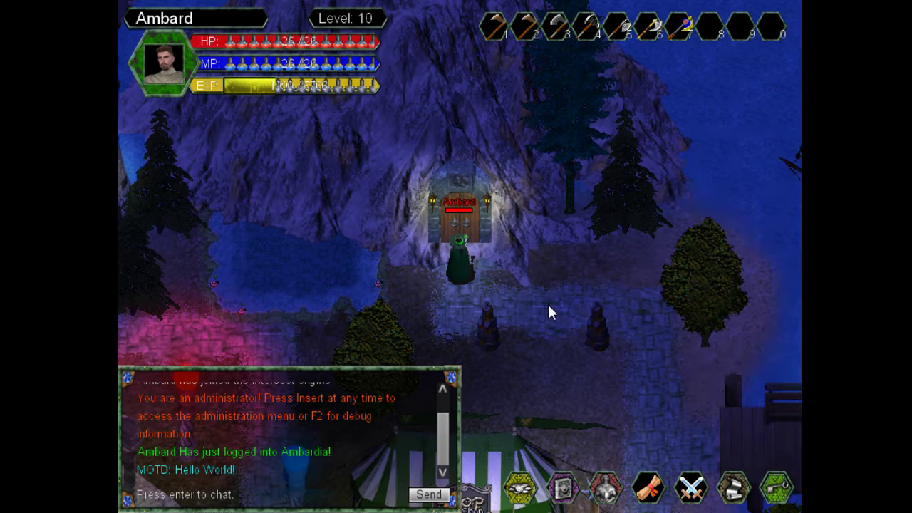
{"action": "key", "text": "Down"}
- Enter the dungeon, walk the corridors, fight the skeleton, then head south back out to the forest
{"action": "key", "text": "Up"}
{"action": "key", "text": "Up"}
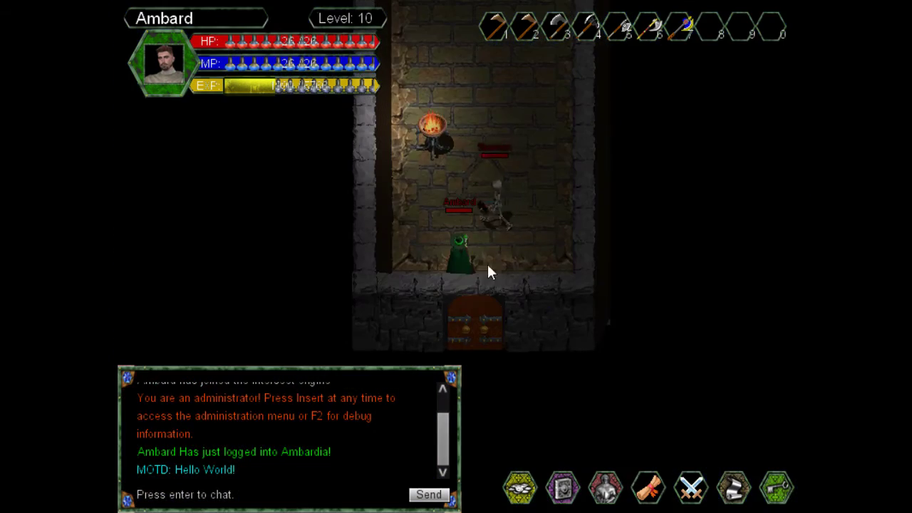
{"action": "key", "text": "Right"}
{"action": "key", "text": "Up"}
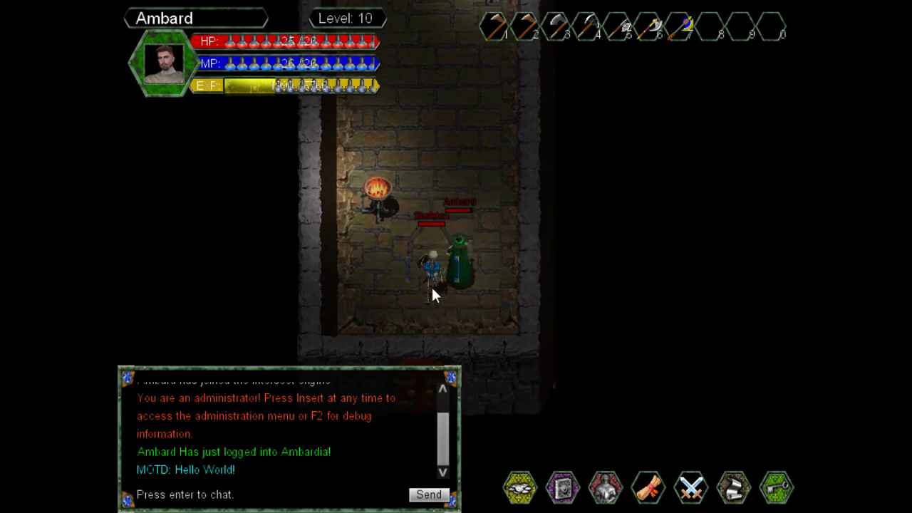
{"action": "key", "text": "Left"}
{"action": "key", "text": "Left"}
{"action": "key", "text": "Up"}
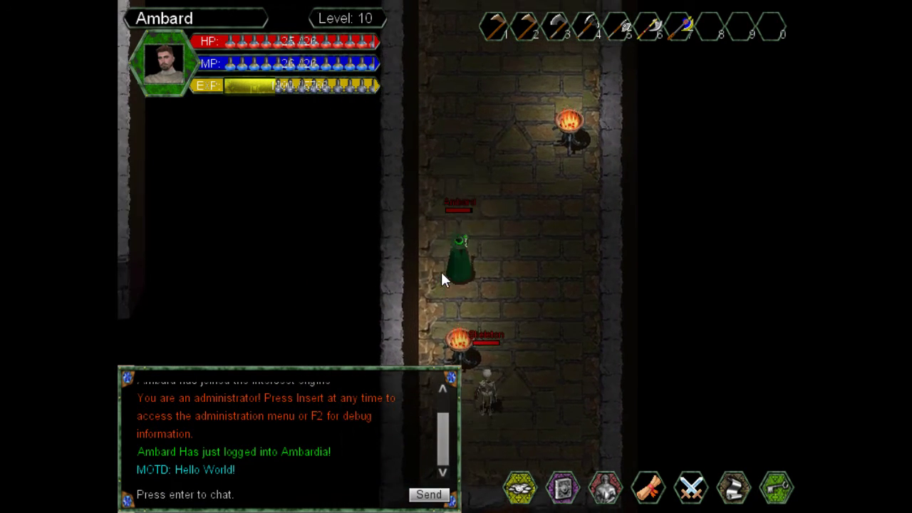
{"action": "key", "text": "Up"}
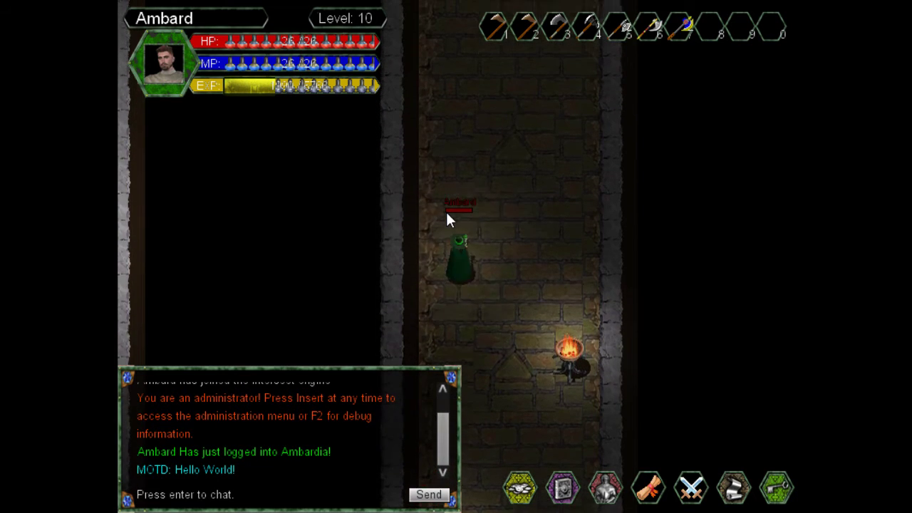
{"action": "key", "text": "Right"}
{"action": "key", "text": "Right"}
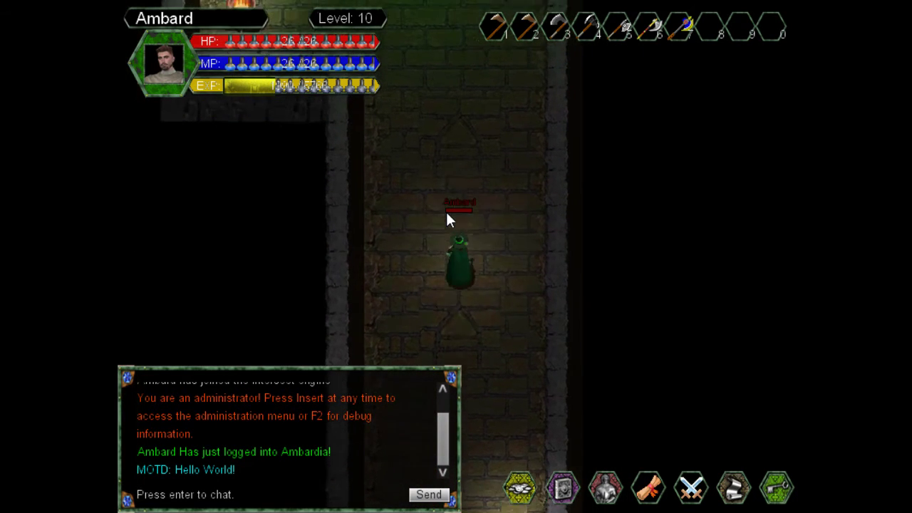
{"action": "key", "text": "Down"}
{"action": "key", "text": "Left"}
{"action": "key", "text": "Left"}
{"action": "key", "text": "Left"}
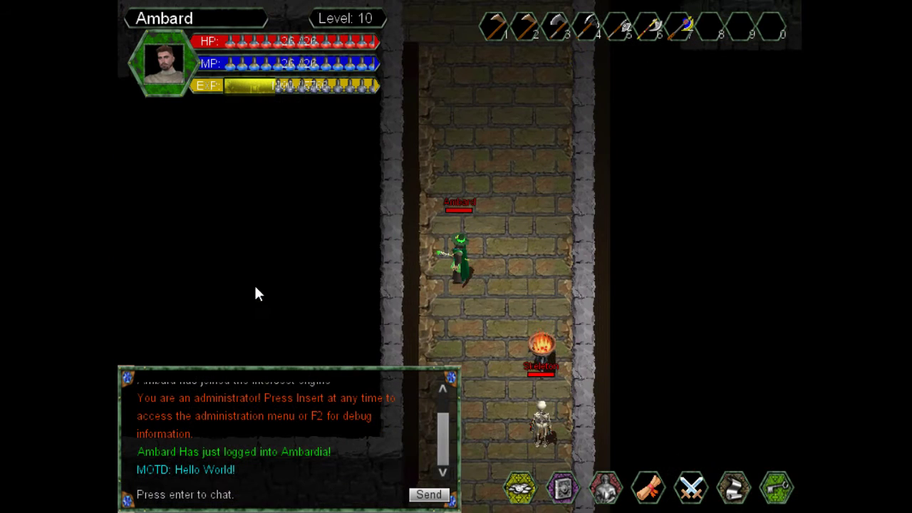
{"action": "key", "text": "Down"}
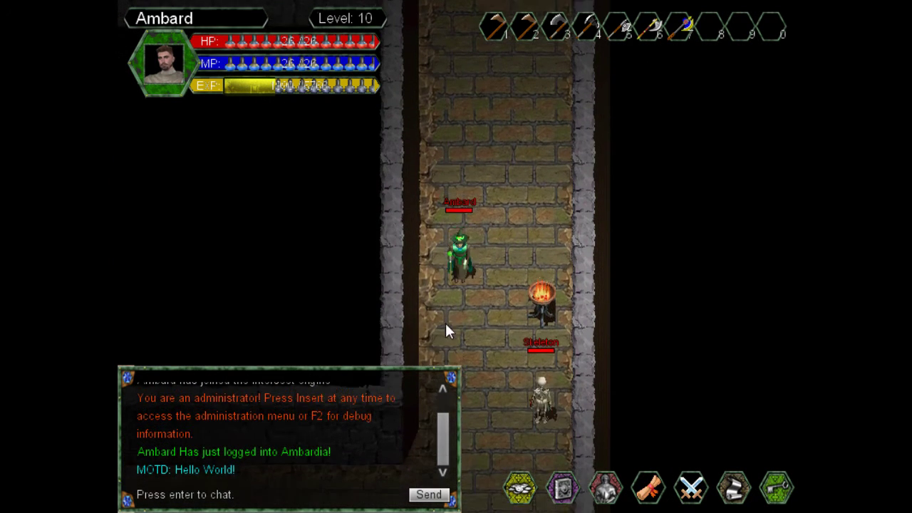
{"action": "key", "text": "Down"}
{"action": "key", "text": "Right"}
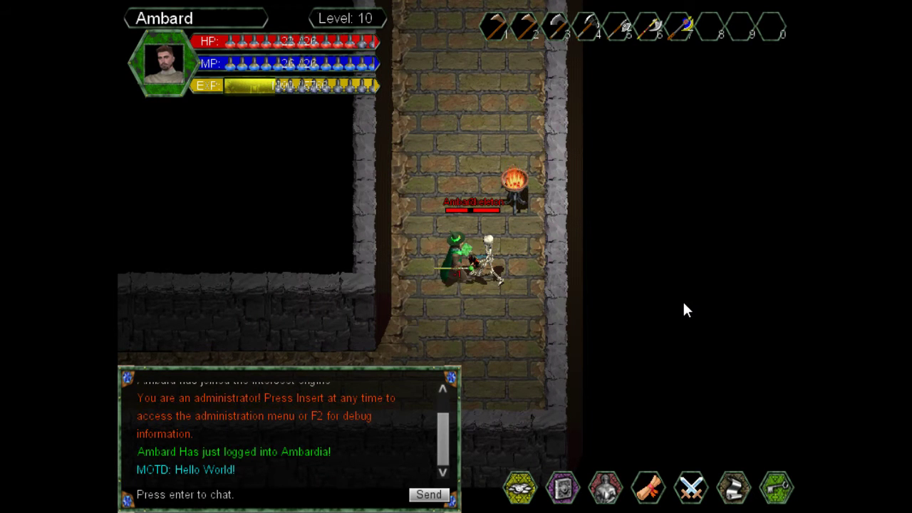
{"action": "key", "text": "Right"}
{"action": "key", "text": "Right"}
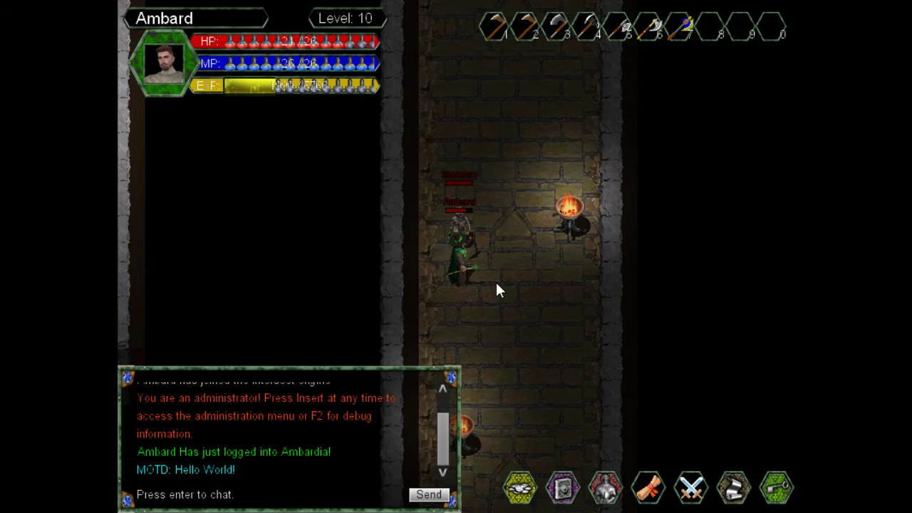
{"action": "key", "text": "Right"}
{"action": "key", "text": "Down"}
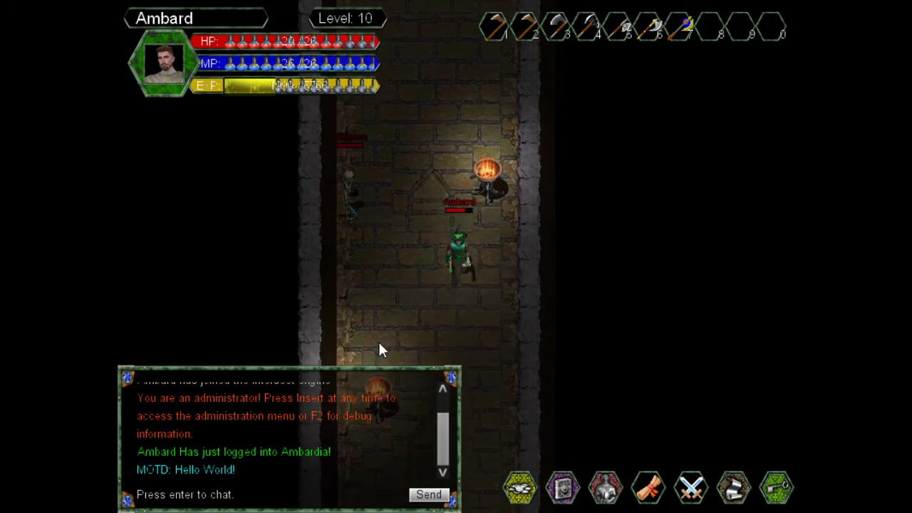
{"action": "key", "text": "Down"}
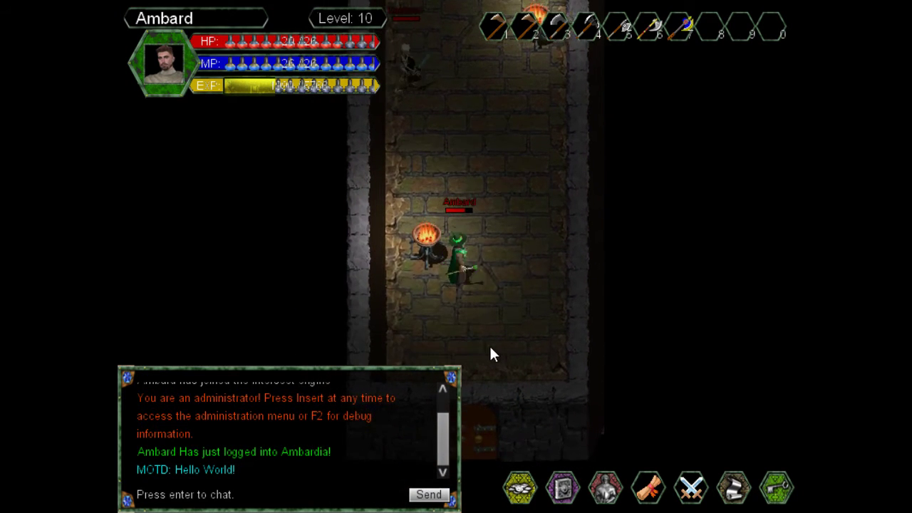
{"action": "key", "text": "Down"}
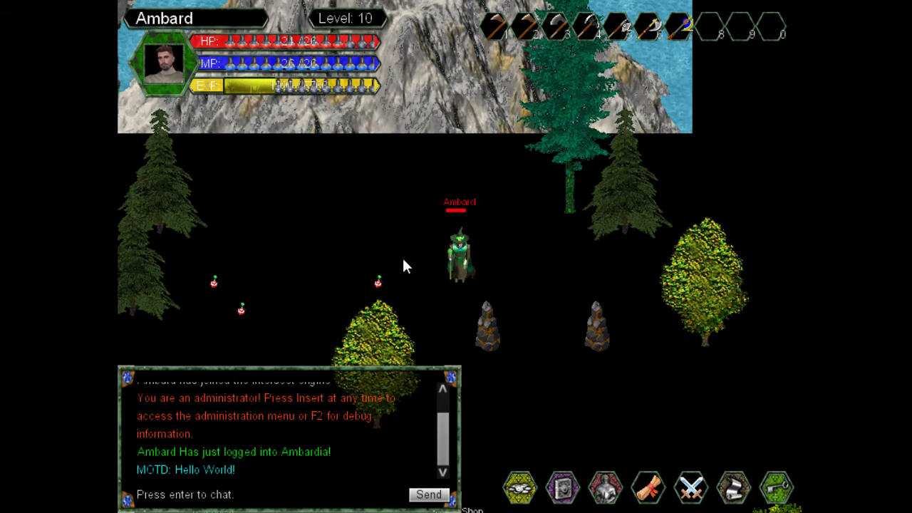
- Walk back north through the dungeon into the green-lit room, then west across it and south out
{"action": "key", "text": "Up"}
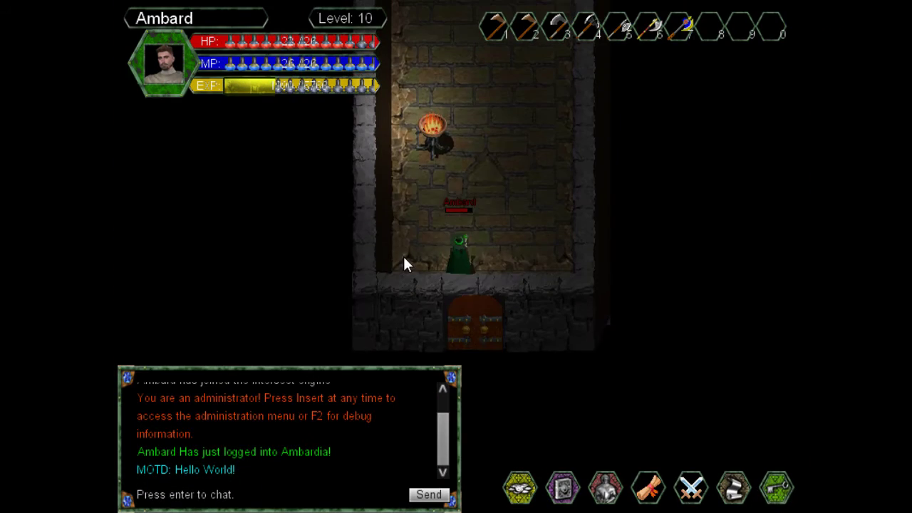
{"action": "key", "text": "Up"}
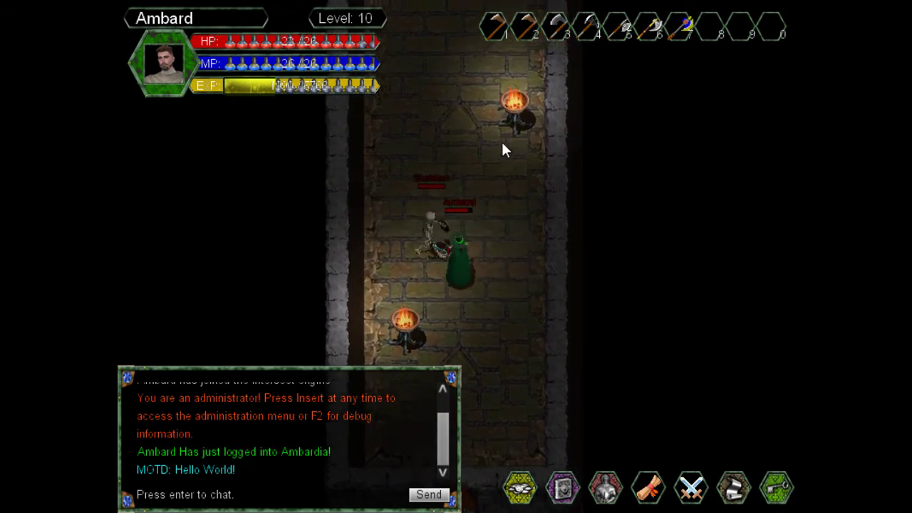
{"action": "key", "text": "Up"}
{"action": "key", "text": "Left"}
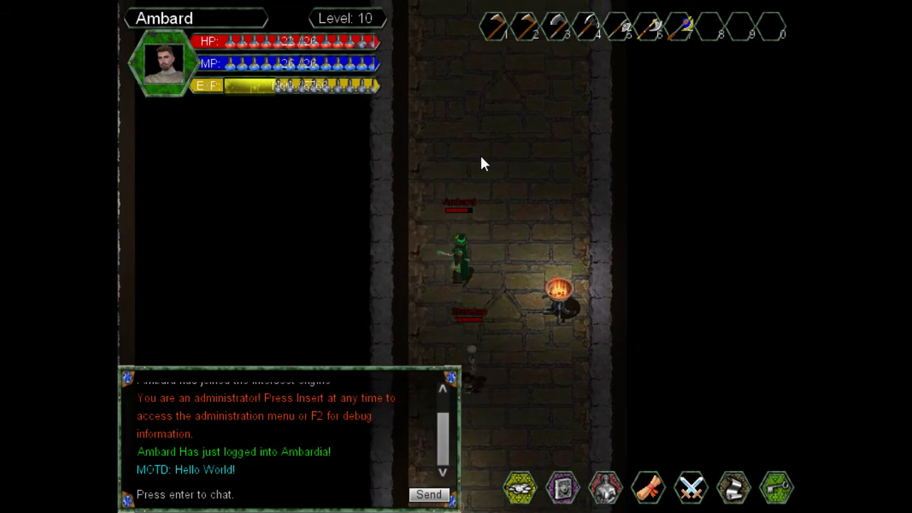
{"action": "key", "text": "Up"}
{"action": "key", "text": "Right"}
{"action": "key", "text": "Up"}
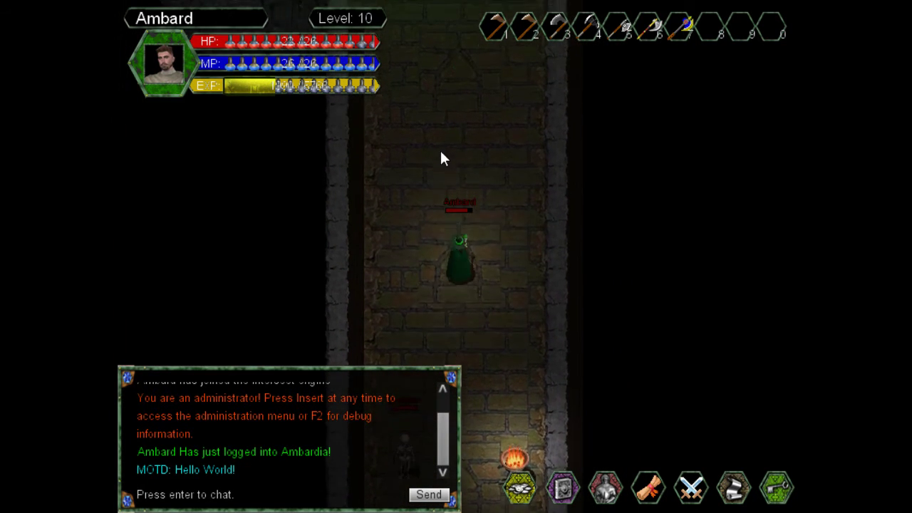
{"action": "key", "text": "Up"}
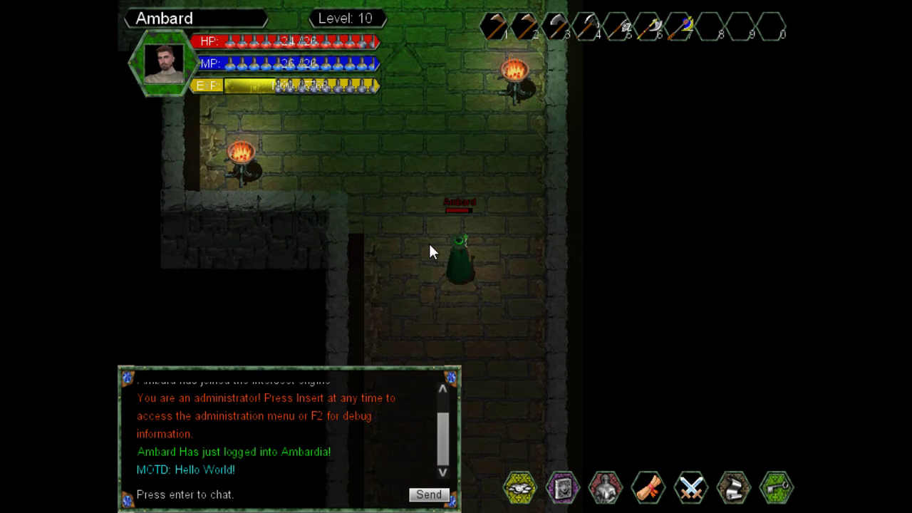
{"action": "key", "text": "Up"}
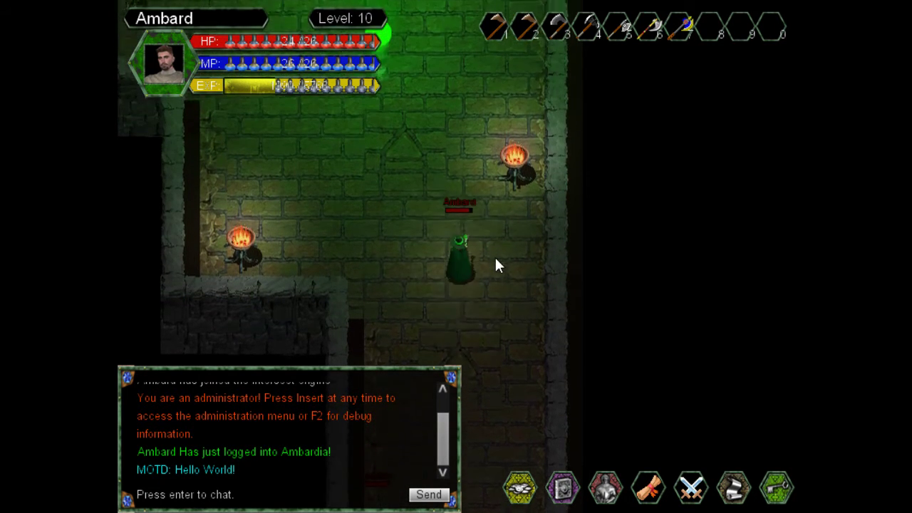
{"action": "key", "text": "Left"}
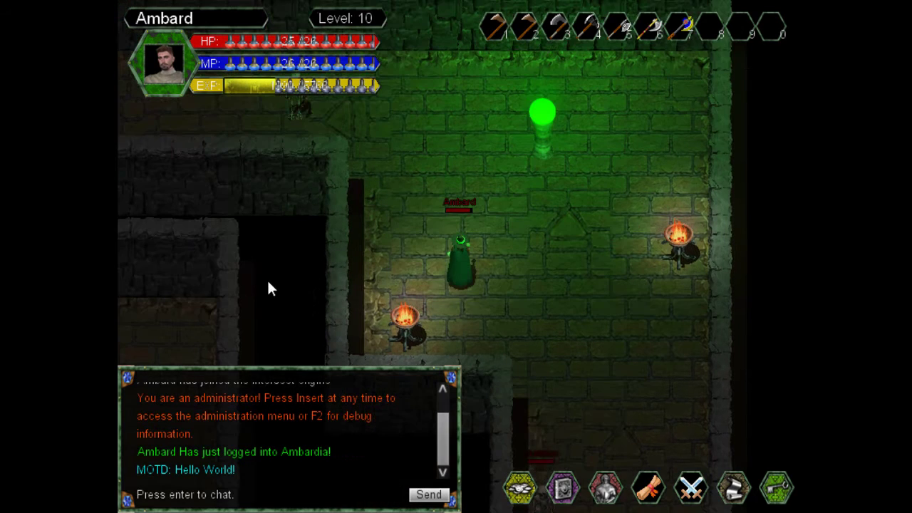
{"action": "key", "text": "Down"}
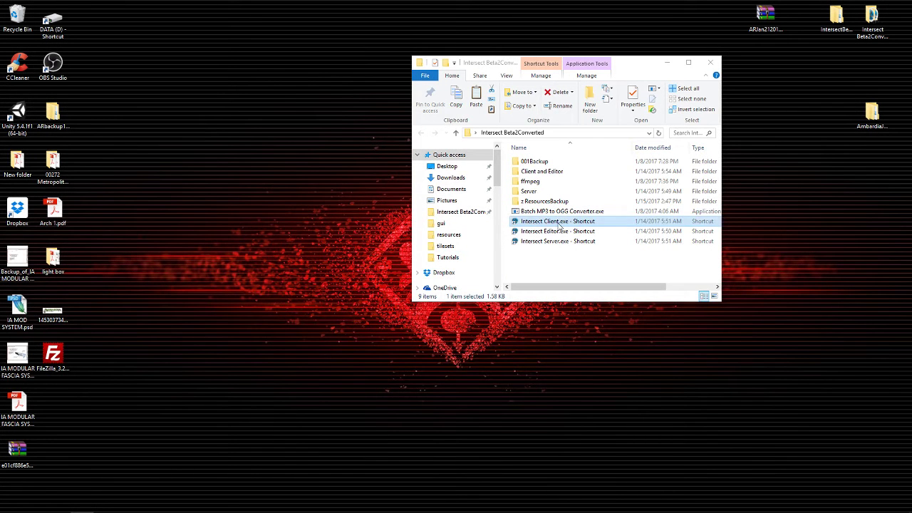
- Start the Intersect Editor from its Explorer shortcut and log in
{"action": "double_click", "coordinate": [559, 230]}
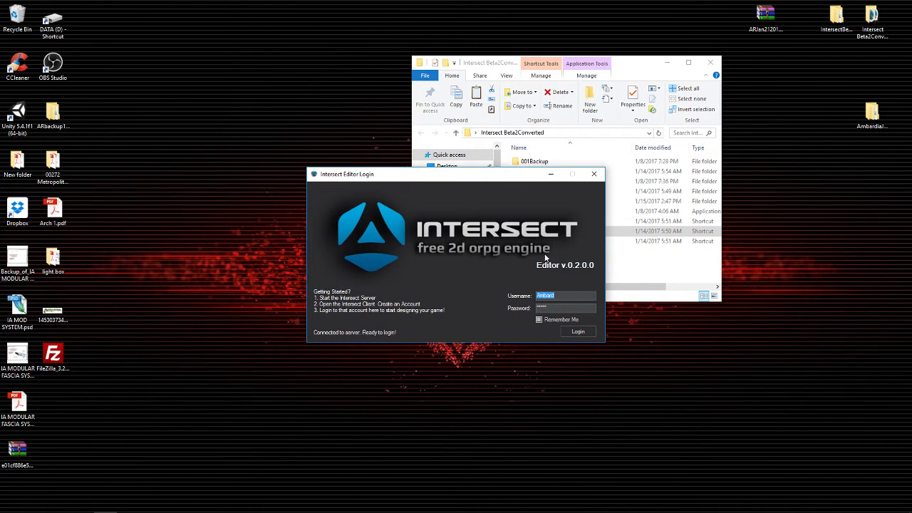
{"action": "left_click", "coordinate": [583, 334]}
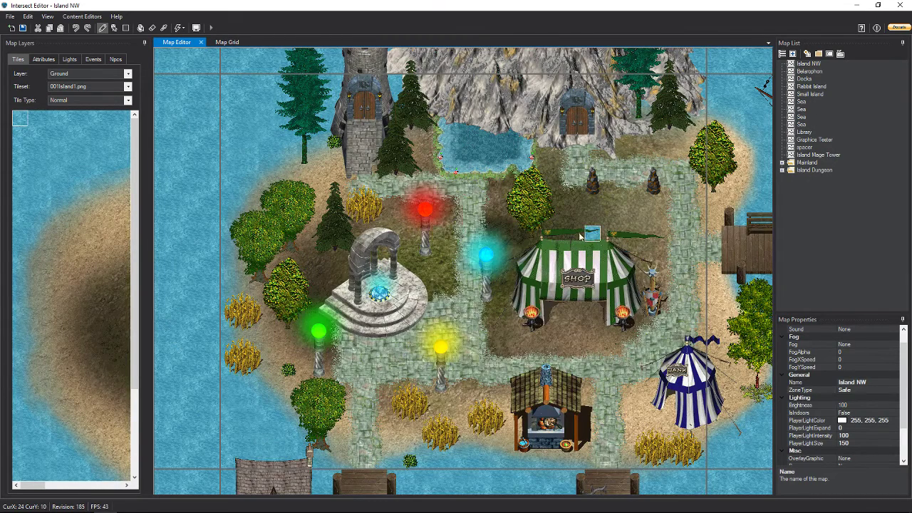
- Open Island Dungeon, step through neighbouring maps 2, 3, 6, 5 and 4, and return to Island Dungeon 2
{"action": "left_click", "coordinate": [784, 171]}
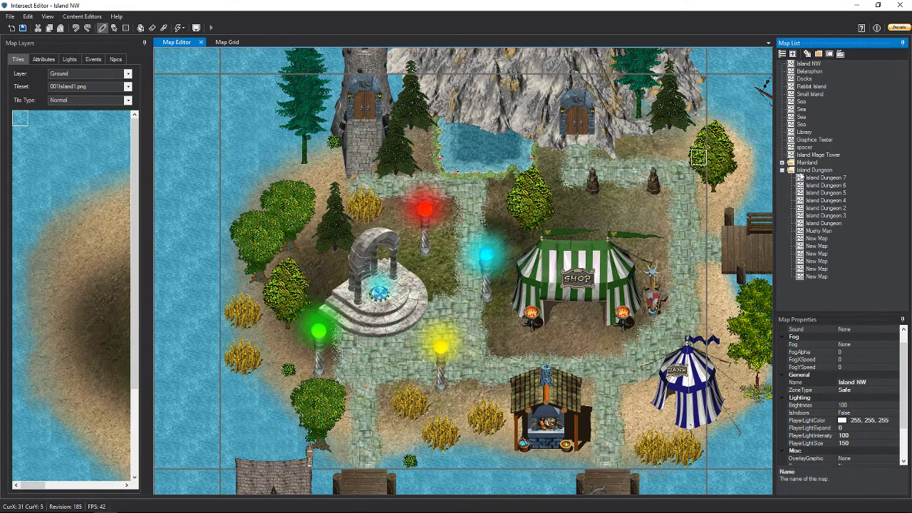
{"action": "double_click", "coordinate": [823, 223]}
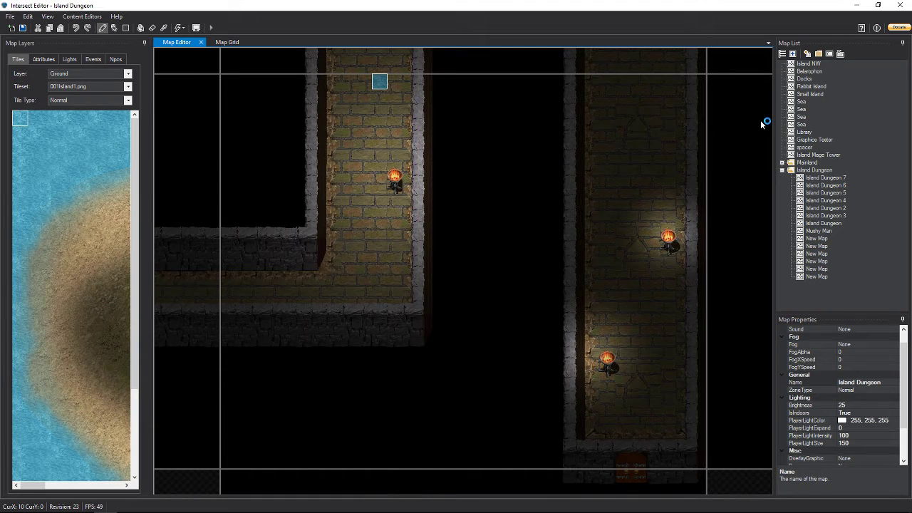
{"action": "double_click", "coordinate": [473, 64]}
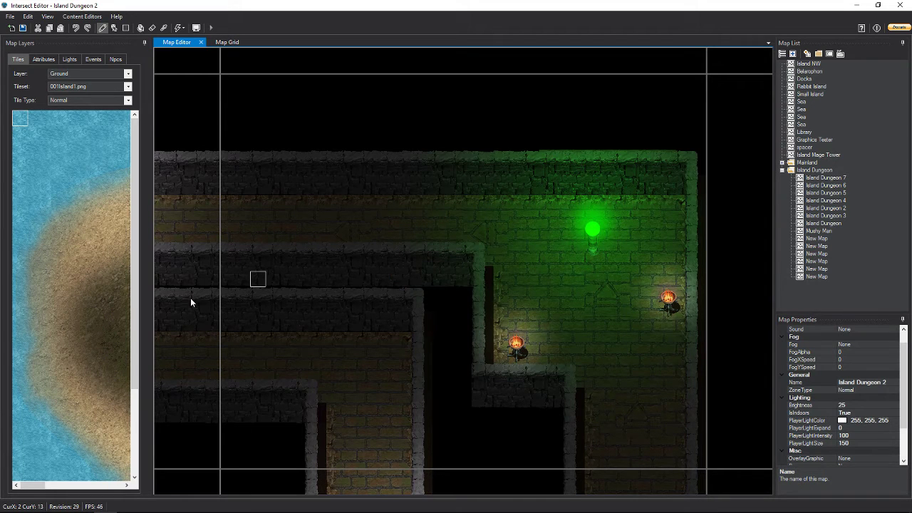
{"action": "double_click", "coordinate": [170, 280]}
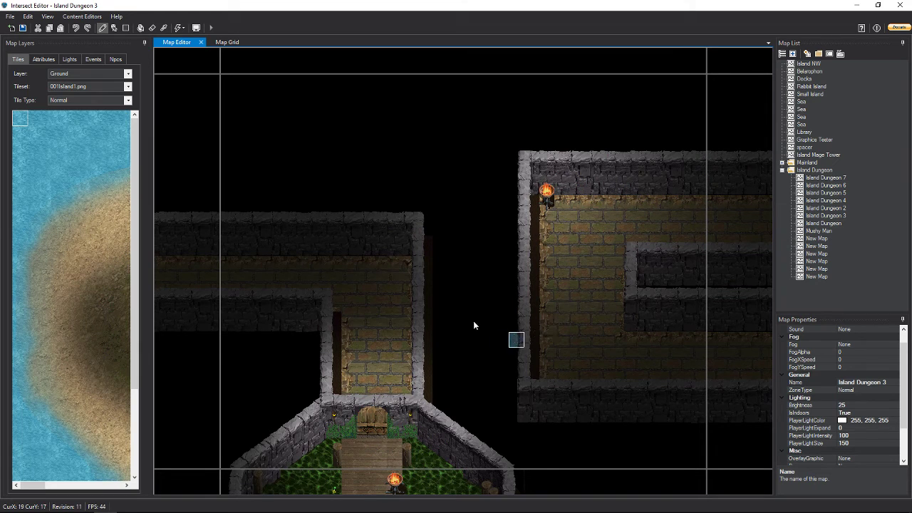
{"action": "double_click", "coordinate": [179, 264]}
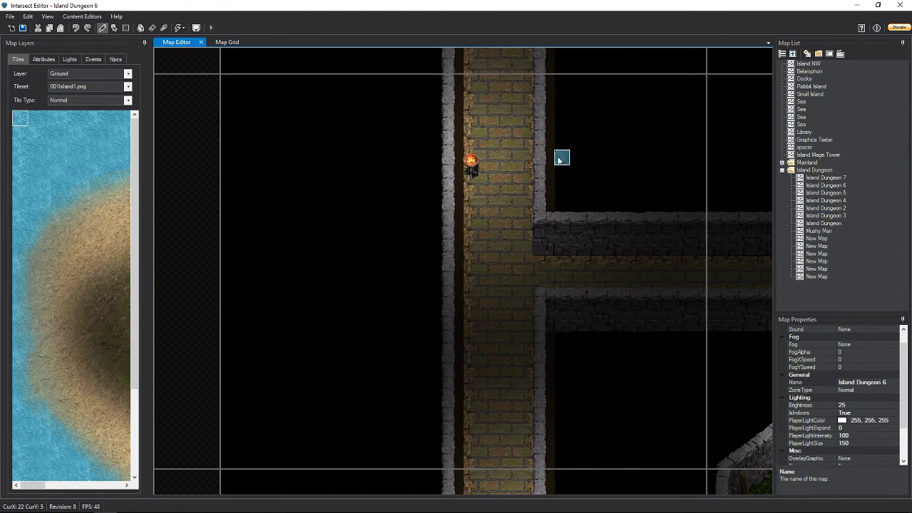
{"action": "double_click", "coordinate": [604, 491]}
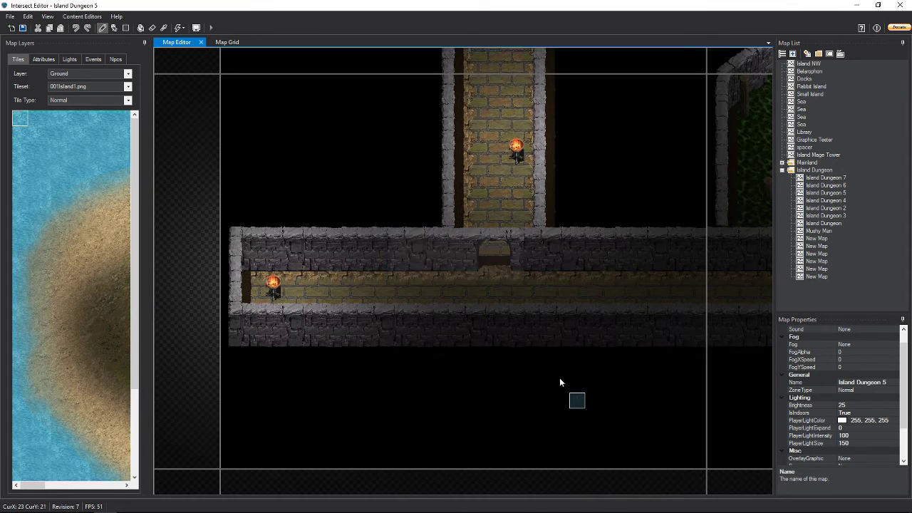
{"action": "double_click", "coordinate": [739, 290]}
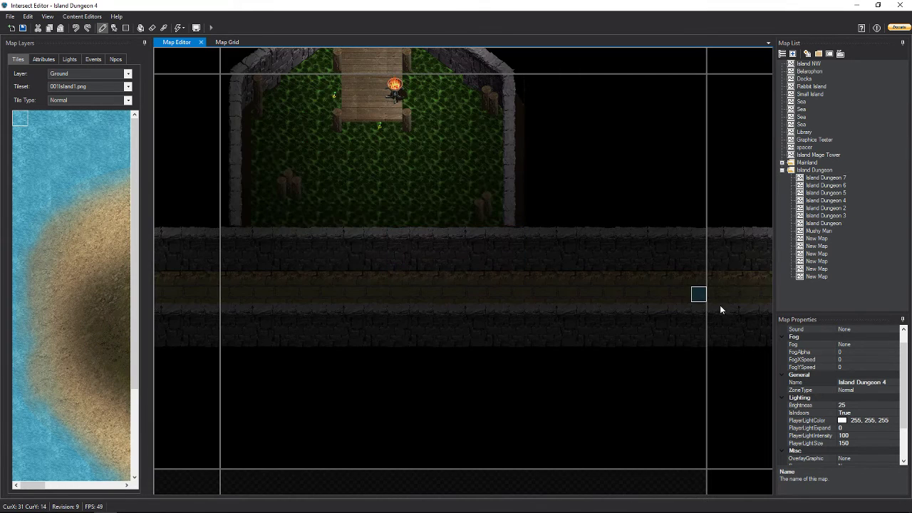
{"action": "double_click", "coordinate": [757, 299]}
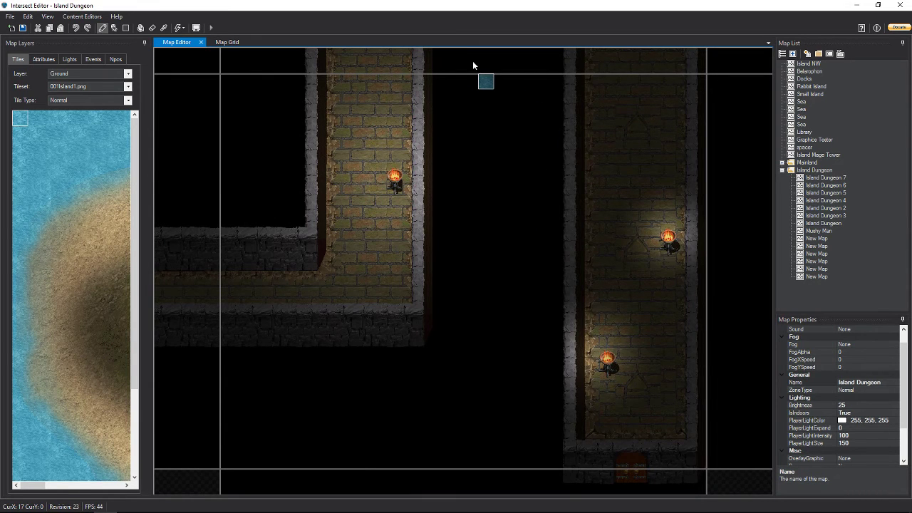
{"action": "double_click", "coordinate": [472, 61]}
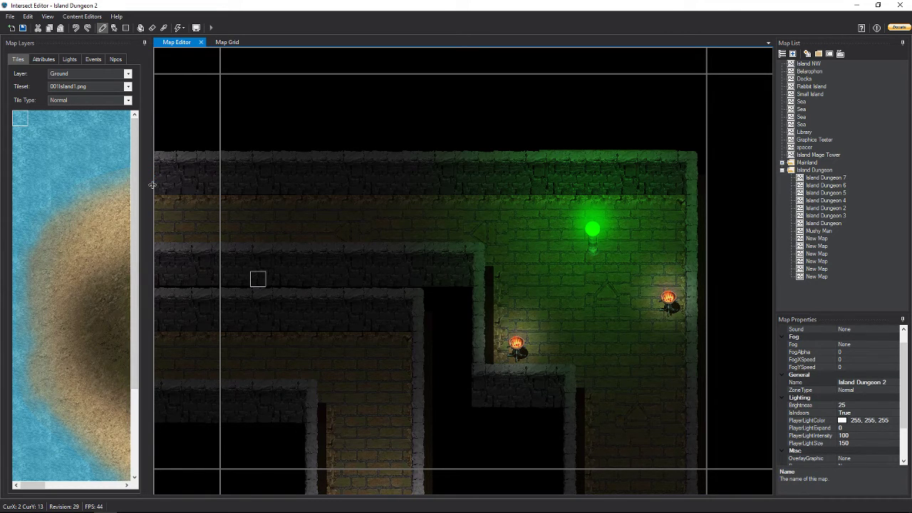
- Widen the tile palette and switch the tileset to PortalCastle.png
{"action": "left_click_drag", "start_coordinate": [151, 185], "coordinate": [332, 184]}
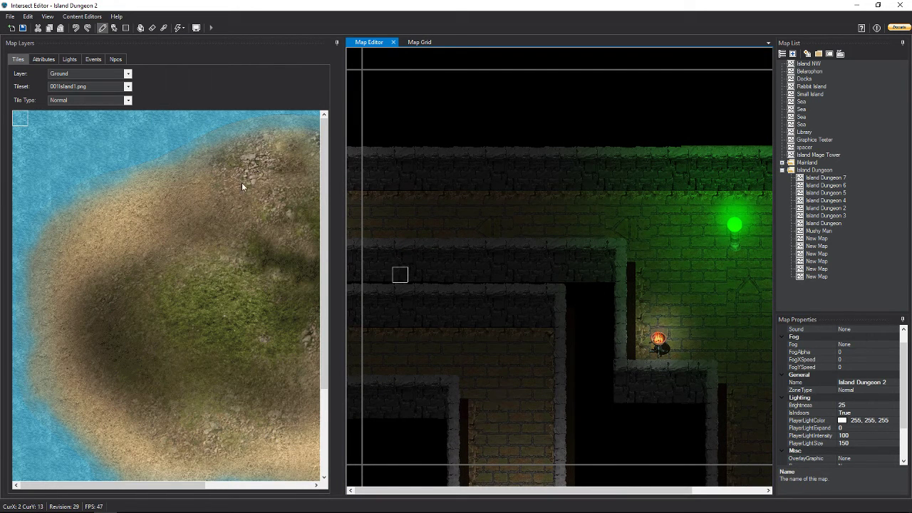
{"action": "left_click", "coordinate": [128, 87]}
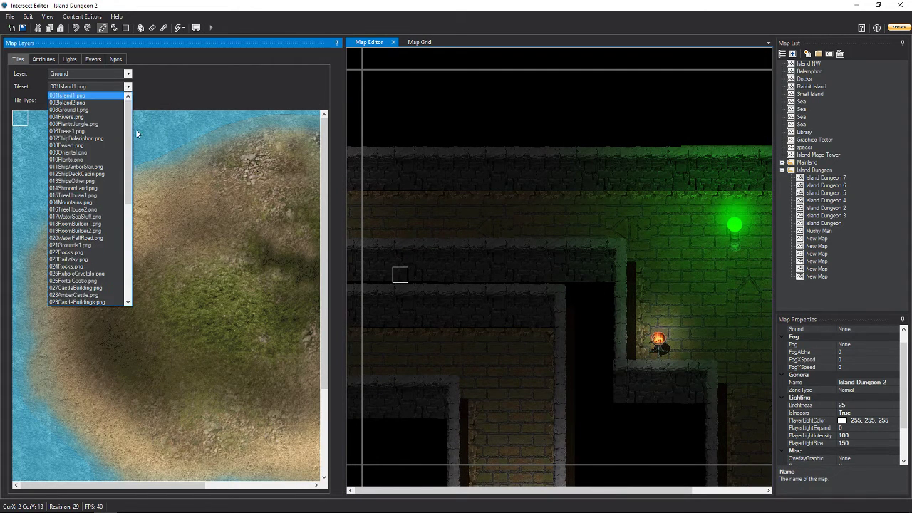
{"action": "scroll", "coordinate": [112, 264], "scroll_direction": "down", "scroll_amount": 9}
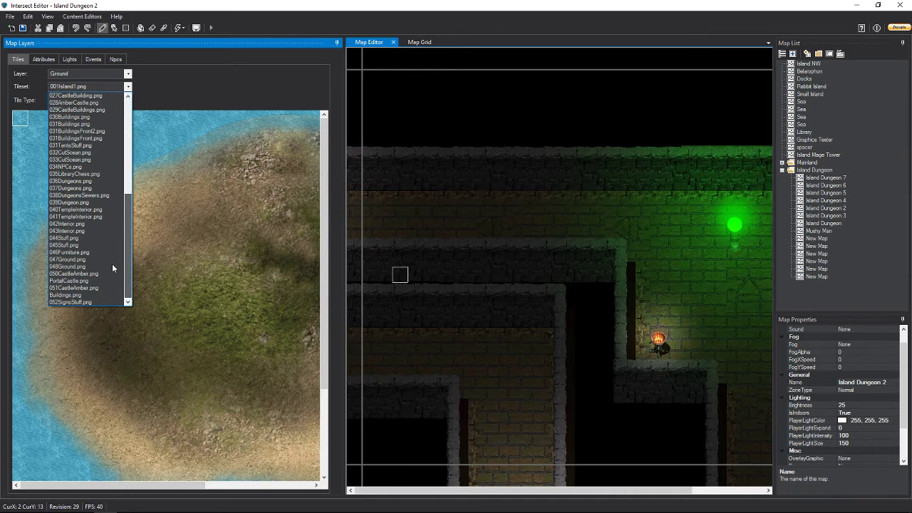
{"action": "left_click", "coordinate": [76, 282]}
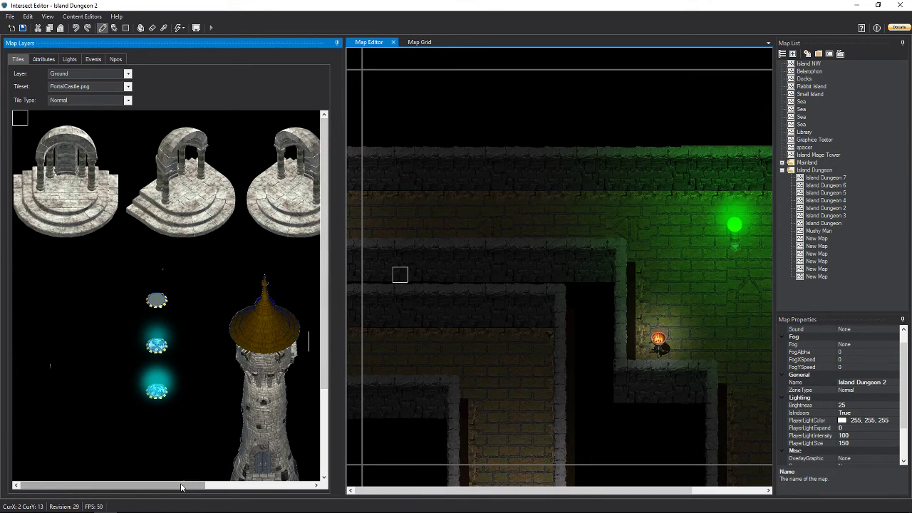
- Select the green lamp tiles in the palette and set the paint layer to Mask 2
{"action": "left_click_drag", "start_coordinate": [199, 486], "coordinate": [93, 471]}
{"action": "scroll", "coordinate": [323, 438], "scroll_direction": "down", "scroll_amount": 3}
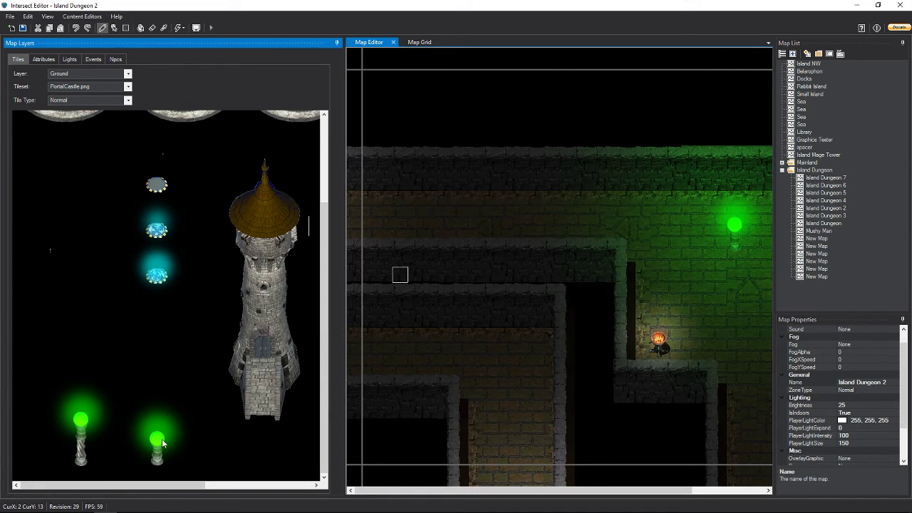
{"action": "left_click", "coordinate": [133, 412]}
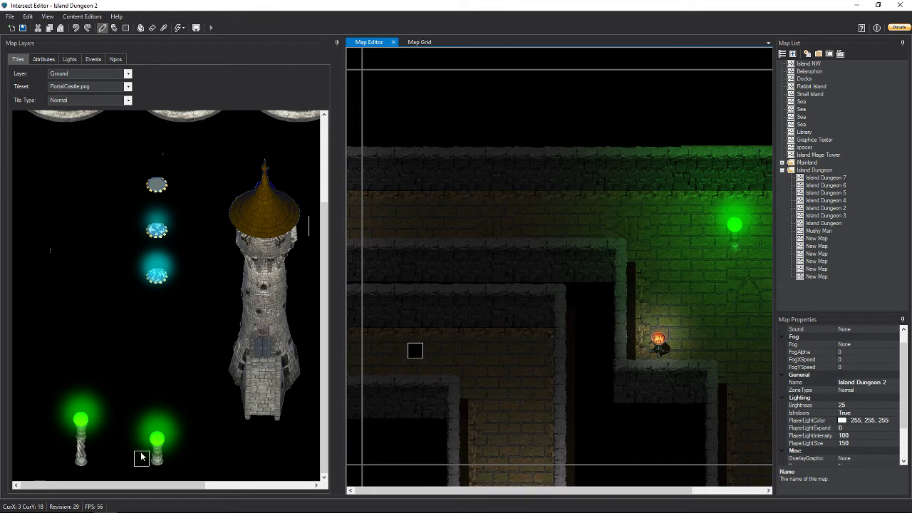
{"action": "left_click_drag", "start_coordinate": [143, 457], "coordinate": [161, 461]}
{"action": "left_click", "coordinate": [129, 75]}
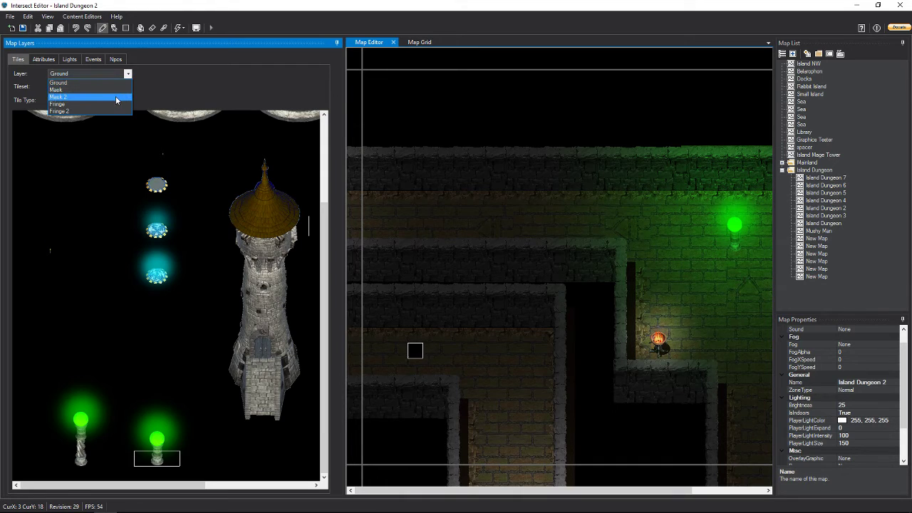
{"action": "left_click", "coordinate": [116, 98]}
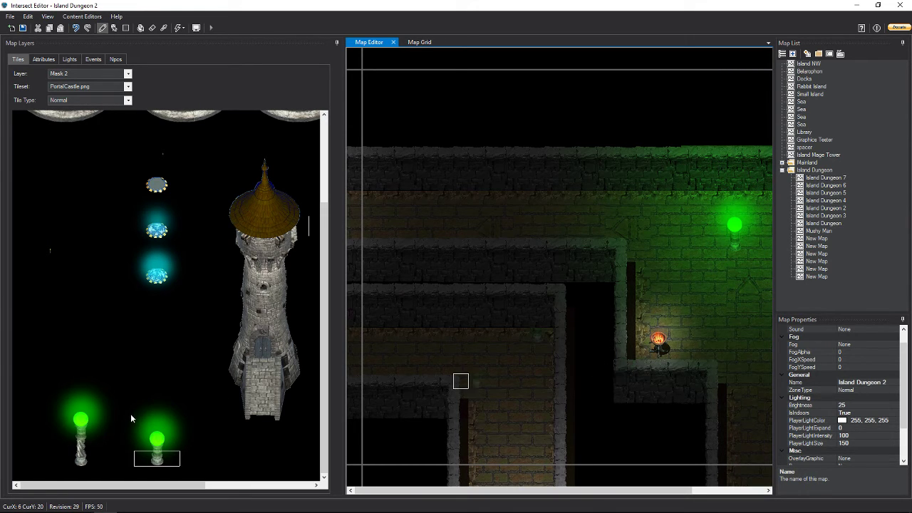
- Widen the tileset selection around the green lamp and keep Mask 2 as the painting layer
{"action": "left_click_drag", "start_coordinate": [130, 413], "coordinate": [188, 442]}
{"action": "left_click", "coordinate": [127, 74]}
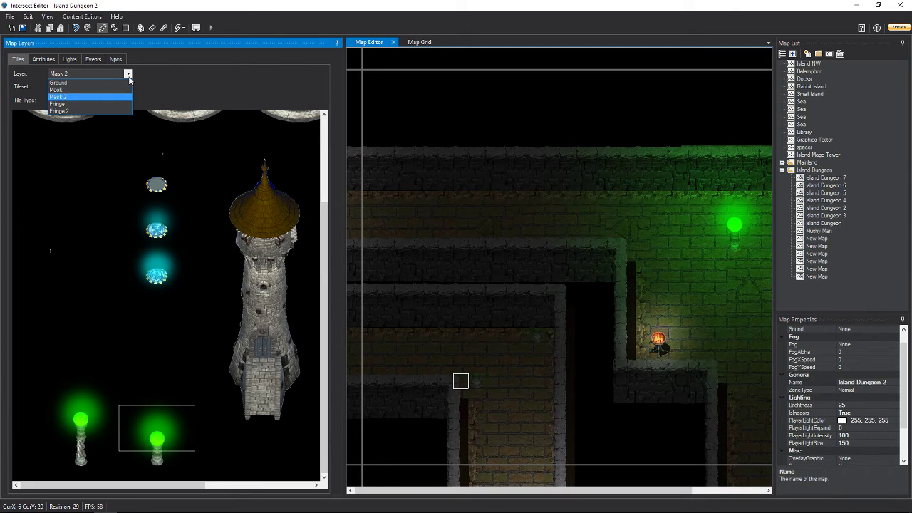
{"action": "left_click", "coordinate": [128, 74]}
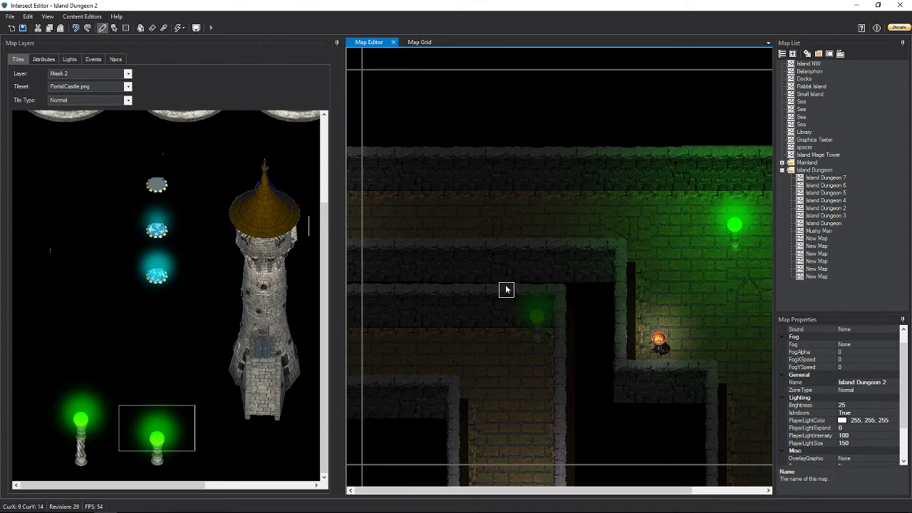
- Mark two more map tiles as Blocked, then reselect only the green lamp tile from PortalCastle.png
{"action": "left_click", "coordinate": [44, 59]}
{"action": "left_click", "coordinate": [537, 350]}
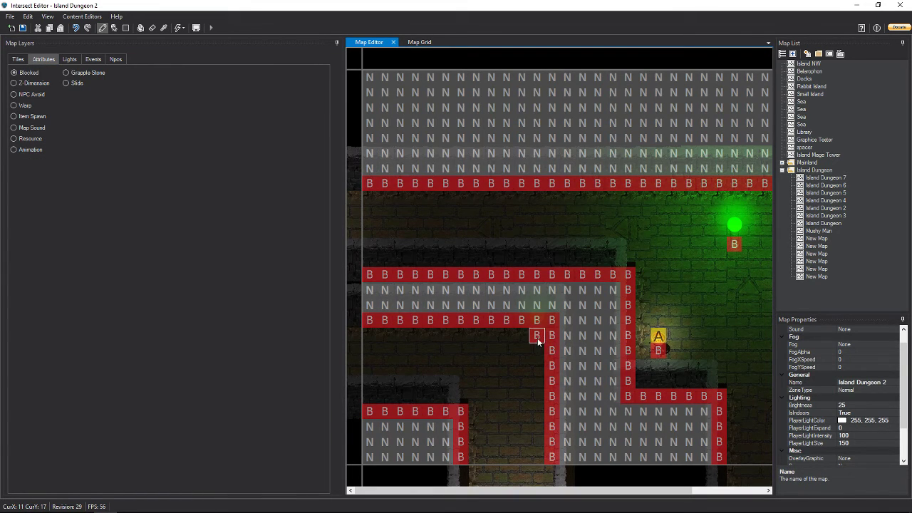
{"action": "left_click", "coordinate": [537, 337]}
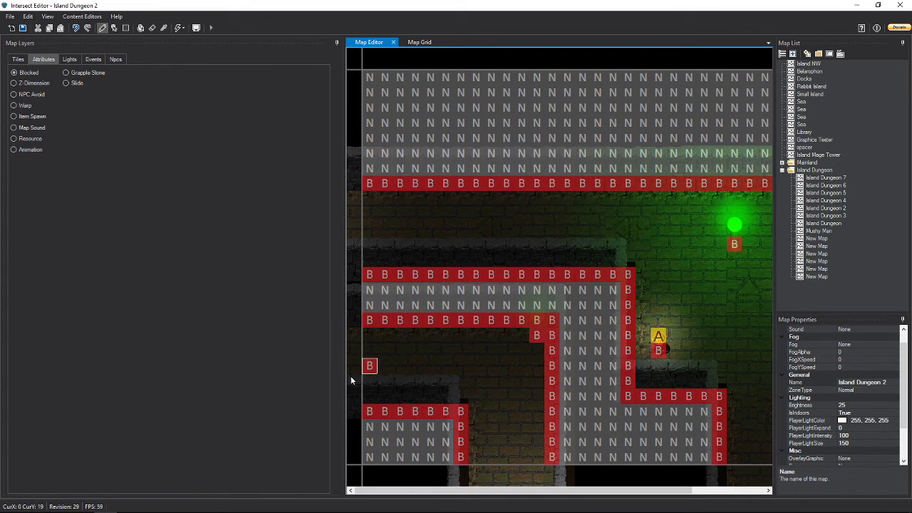
{"action": "left_click", "coordinate": [17, 59]}
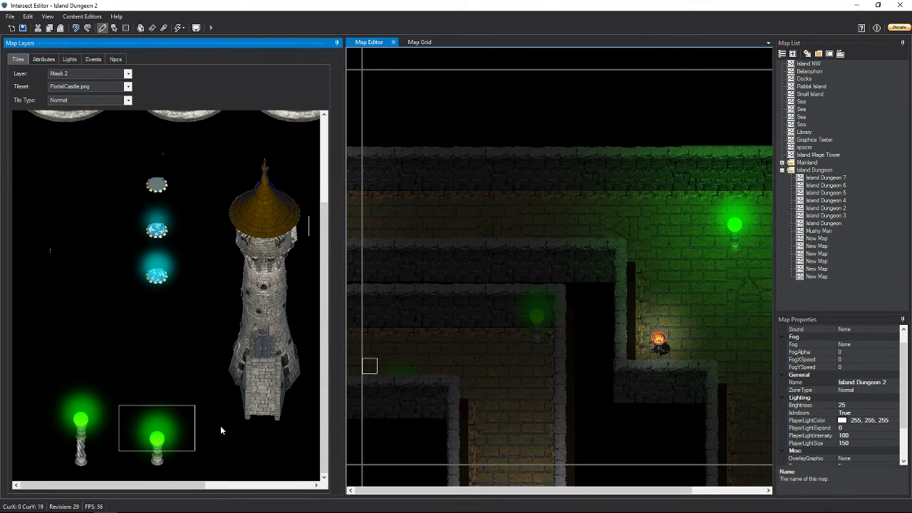
{"action": "left_click", "coordinate": [136, 418]}
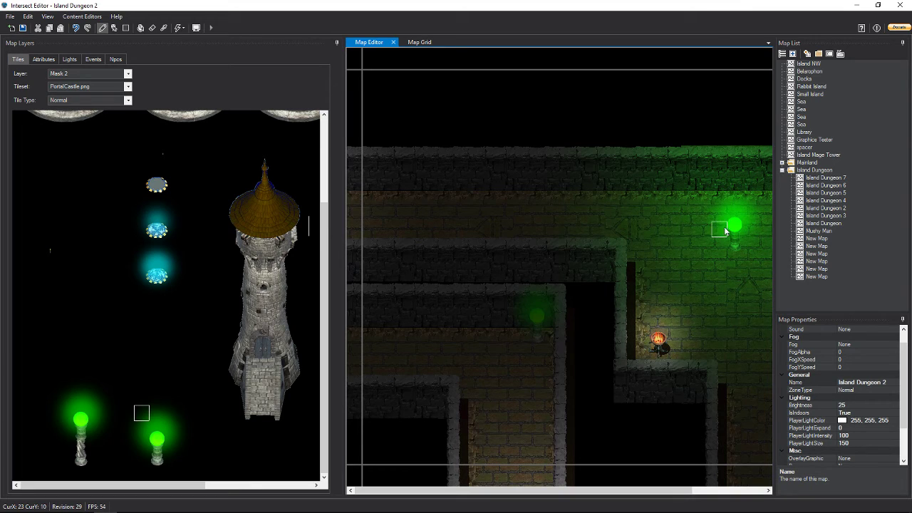
- Create a light on the new green lamp tile and set its colour to green
{"action": "left_click", "coordinate": [71, 61]}
{"action": "left_click", "coordinate": [72, 60]}
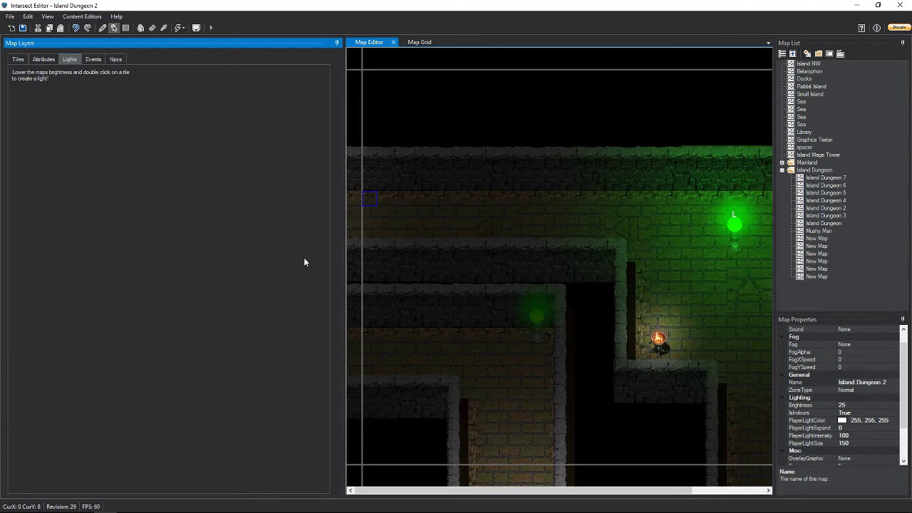
{"action": "double_click", "coordinate": [538, 308]}
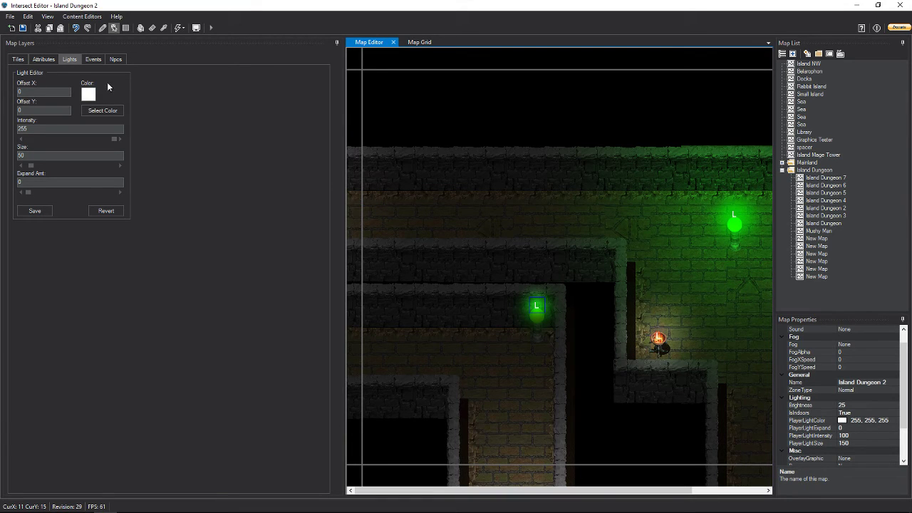
{"action": "left_click", "coordinate": [110, 110]}
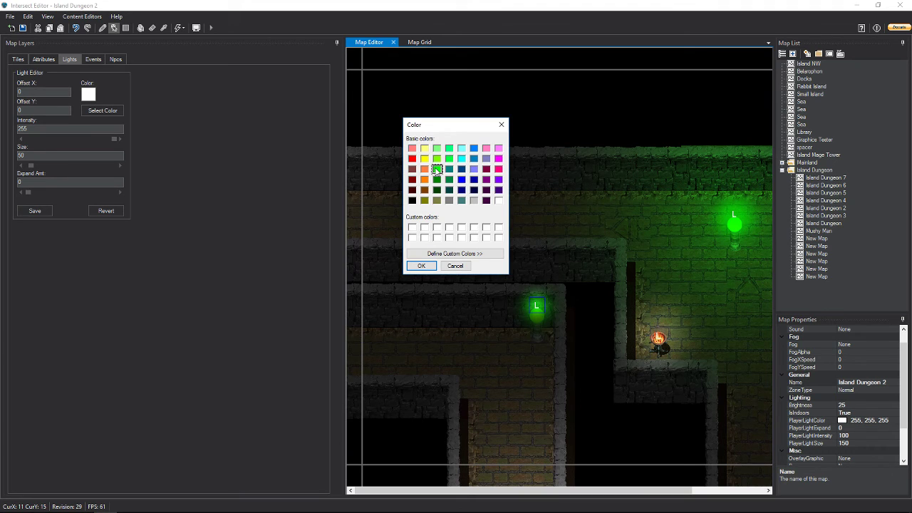
{"action": "left_click", "coordinate": [421, 266]}
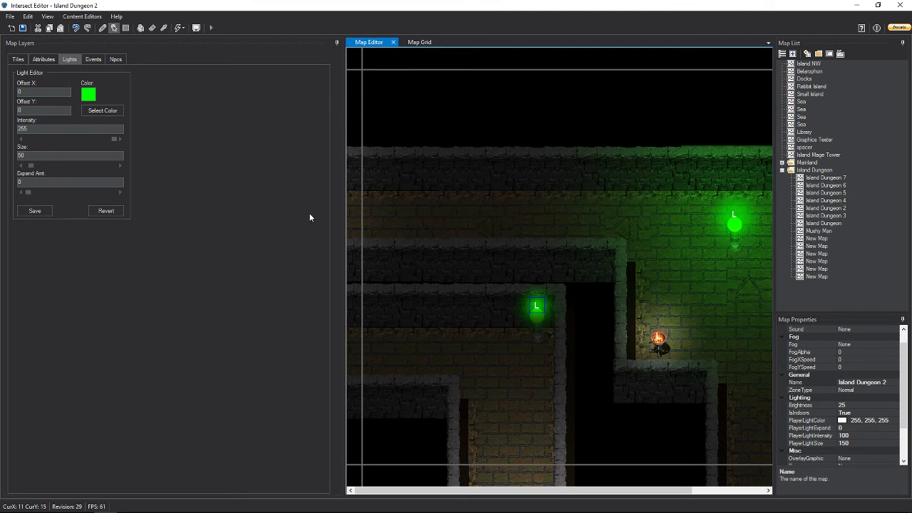
- Set the light's size to 350 and save the light
{"action": "left_click", "coordinate": [42, 156]}
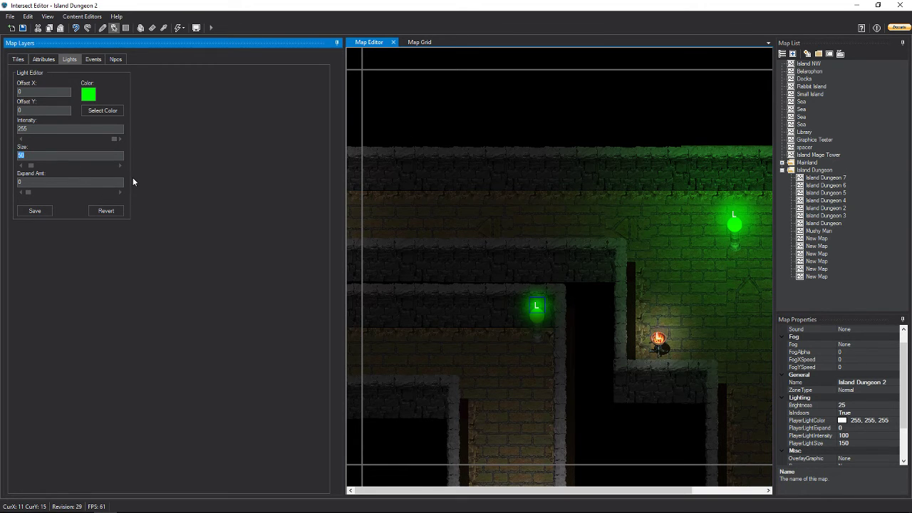
{"action": "type", "text": "300"}
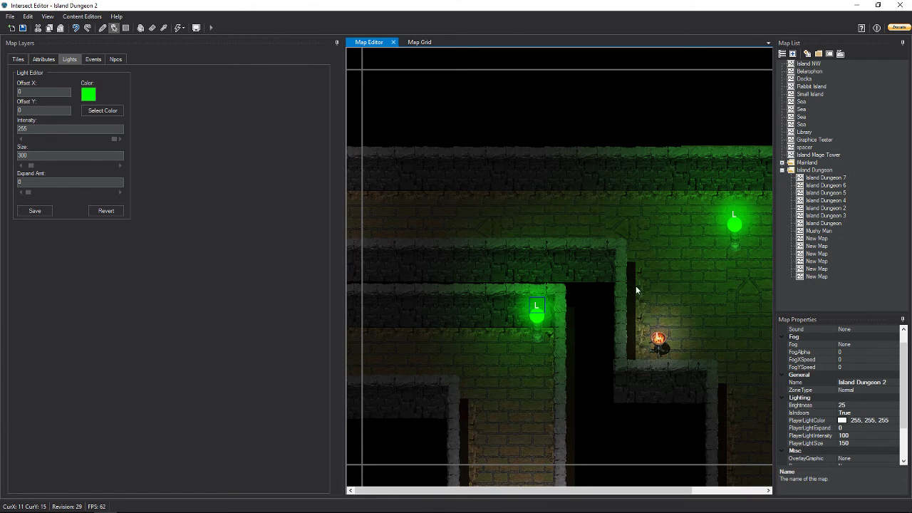
{"action": "left_click", "coordinate": [42, 154]}
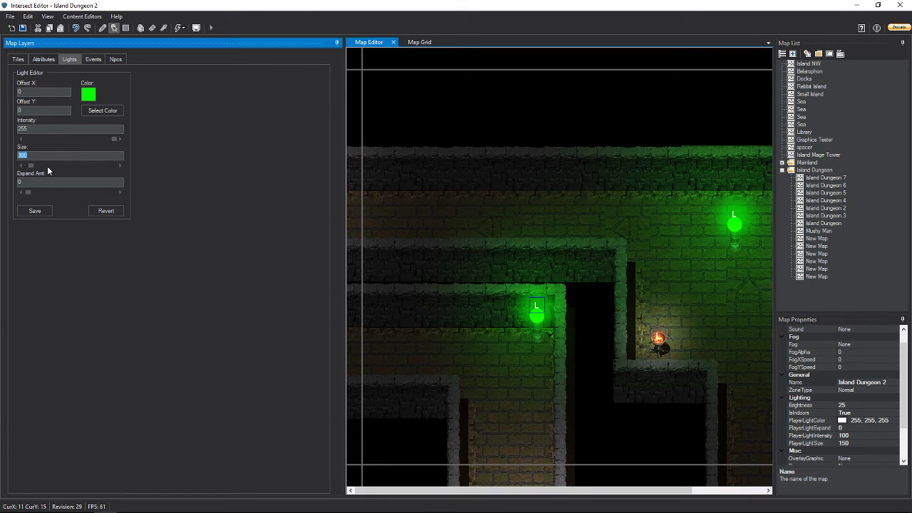
{"action": "type", "text": "500"}
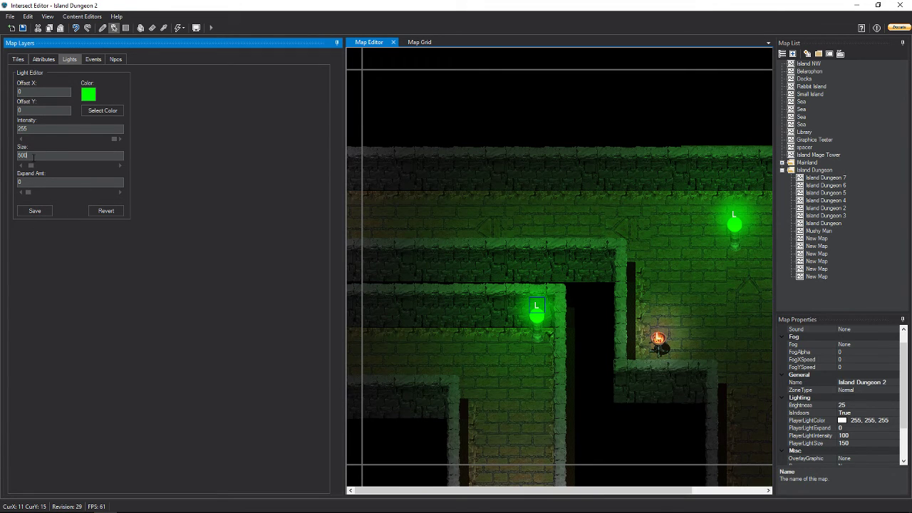
{"action": "type", "text": "350"}
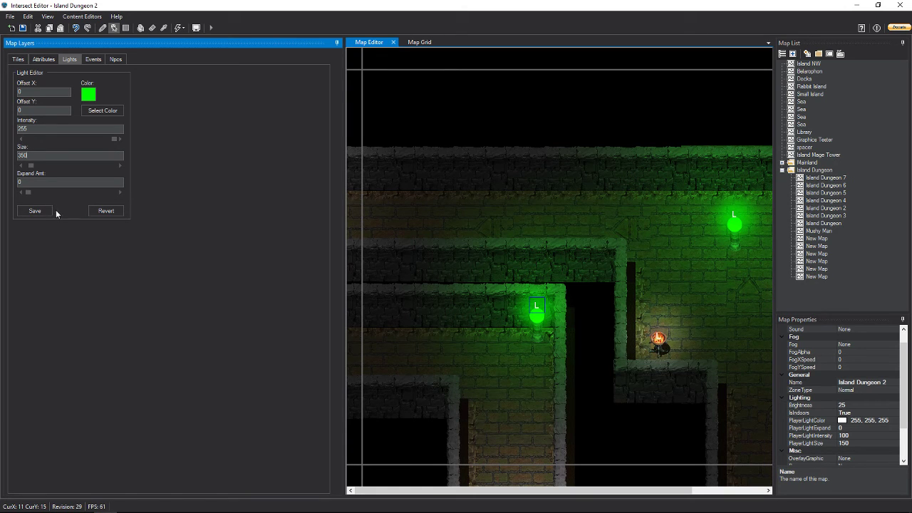
{"action": "left_click", "coordinate": [36, 212]}
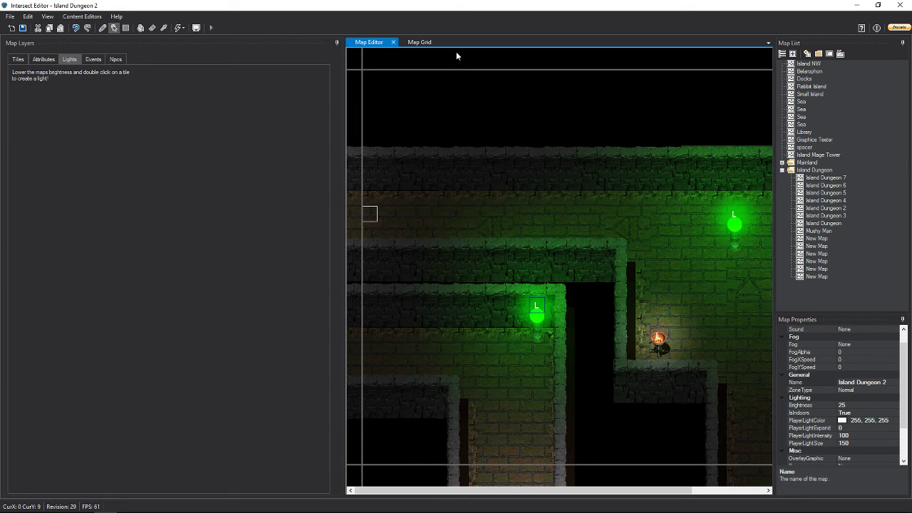
- Save Island Dungeon 2, close Intersect Editor, and launch Intersect Client.exe - Shortcut
{"action": "double_click", "coordinate": [670, 468]}
{"action": "left_click", "coordinate": [454, 295]}
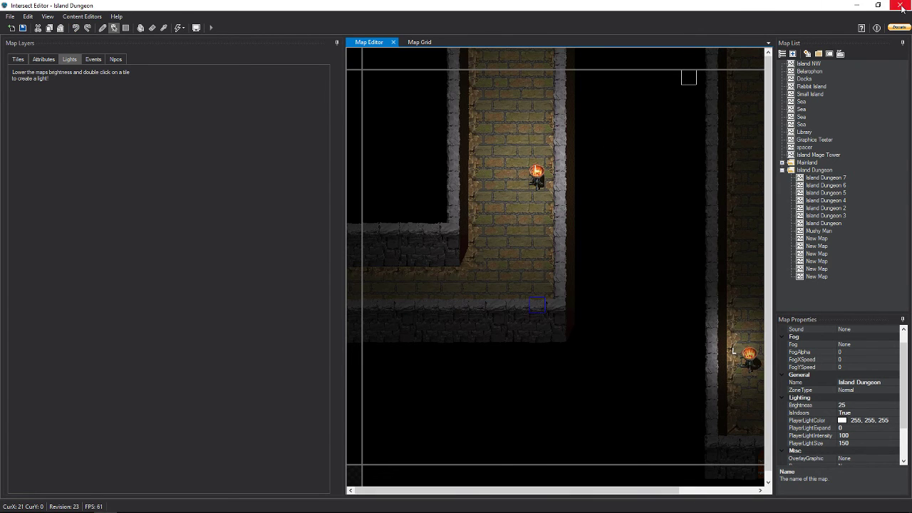
{"action": "left_click", "coordinate": [902, 7]}
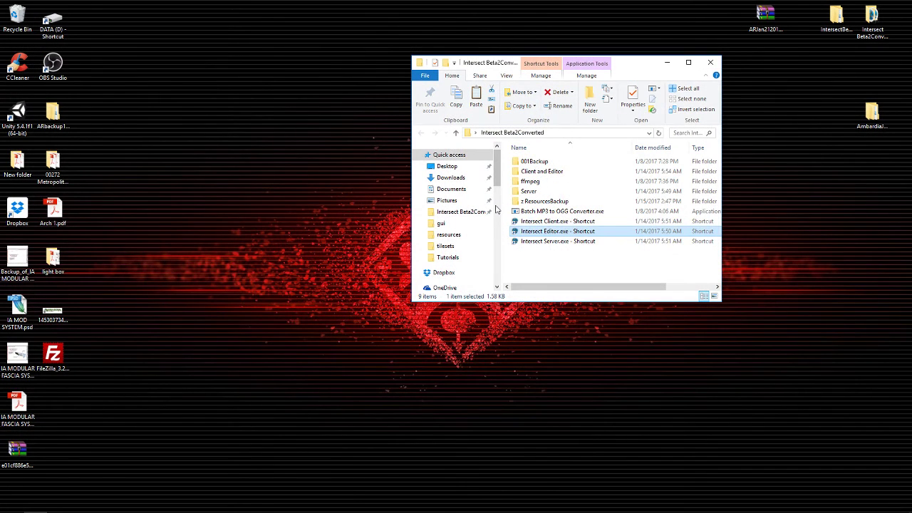
{"action": "double_click", "coordinate": [530, 225]}
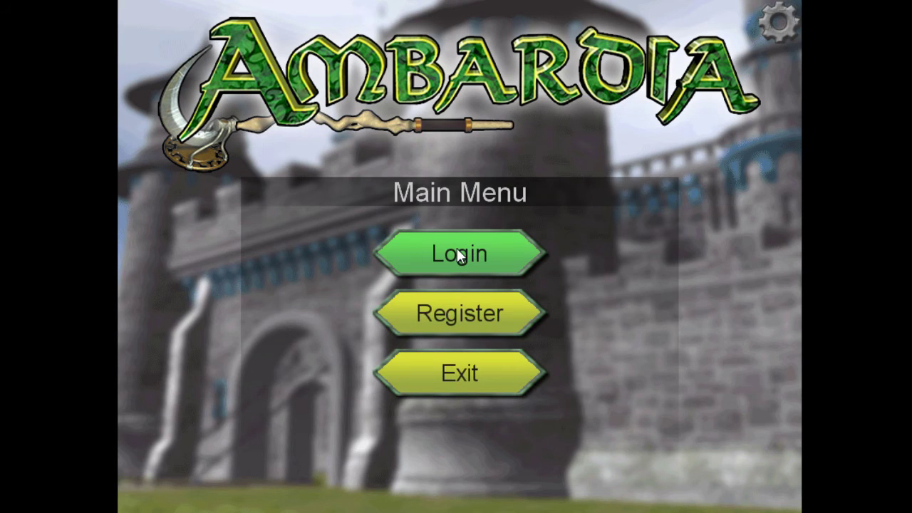
- Log in to Ambardia and walk the character down past the skeleton into the next map
{"action": "left_click", "coordinate": [456, 249]}
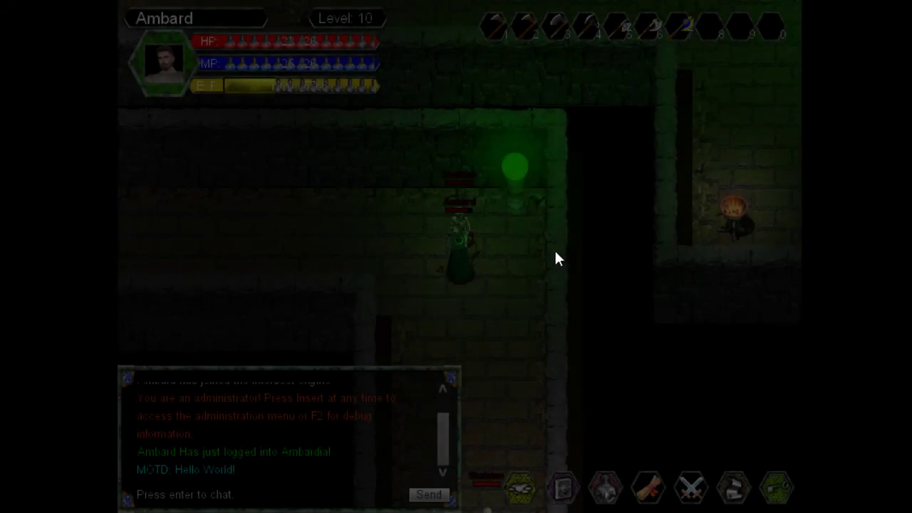
{"action": "key", "text": "Right"}
{"action": "key", "text": "Up"}
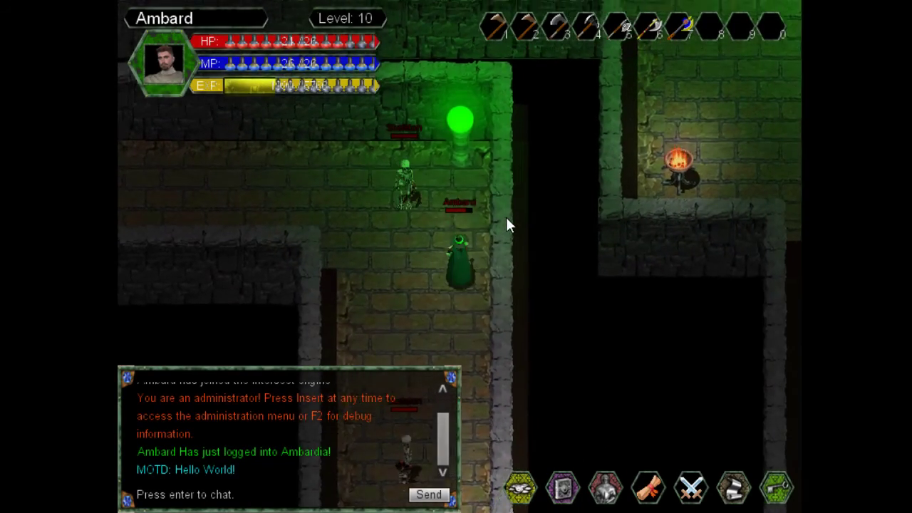
{"action": "key", "text": "Left"}
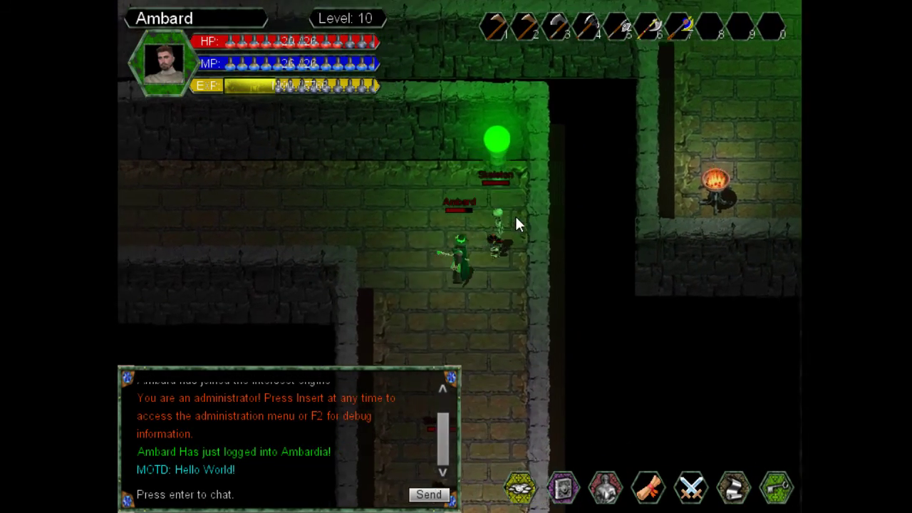
{"action": "key", "text": "Right"}
{"action": "key", "text": "Left"}
{"action": "key", "text": "Down"}
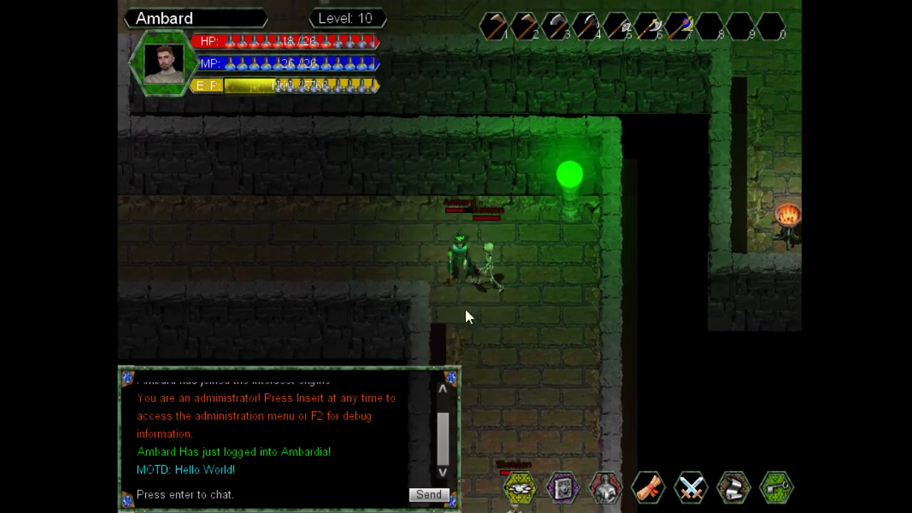
{"action": "key", "text": "Right"}
{"action": "key", "text": "Down"}
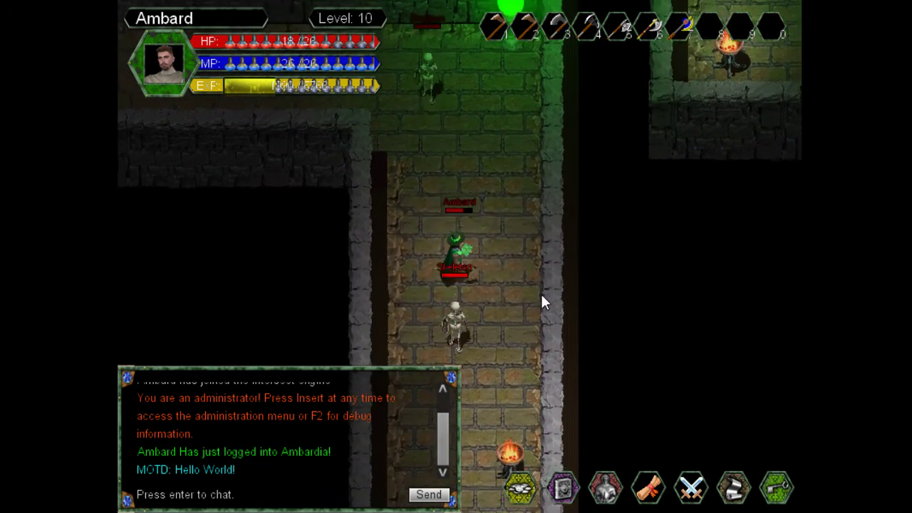
{"action": "key", "text": "Down"}
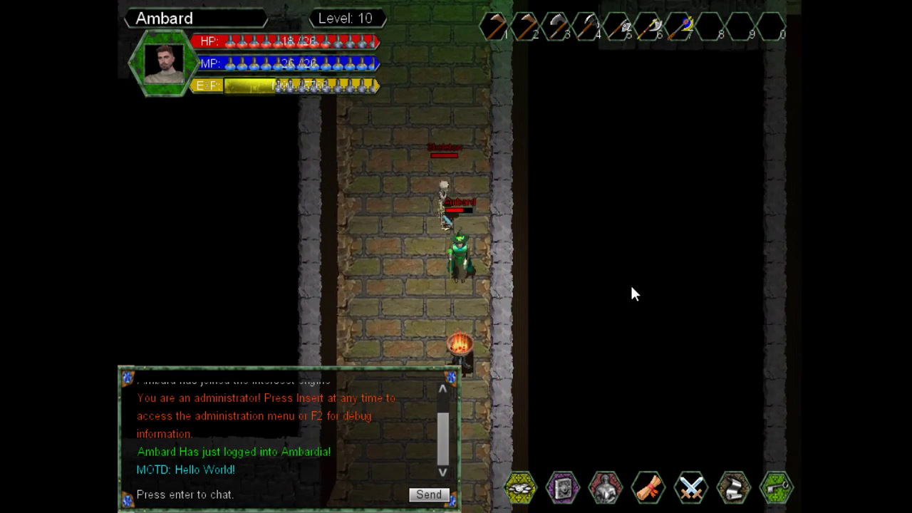
{"action": "key", "text": "Down"}
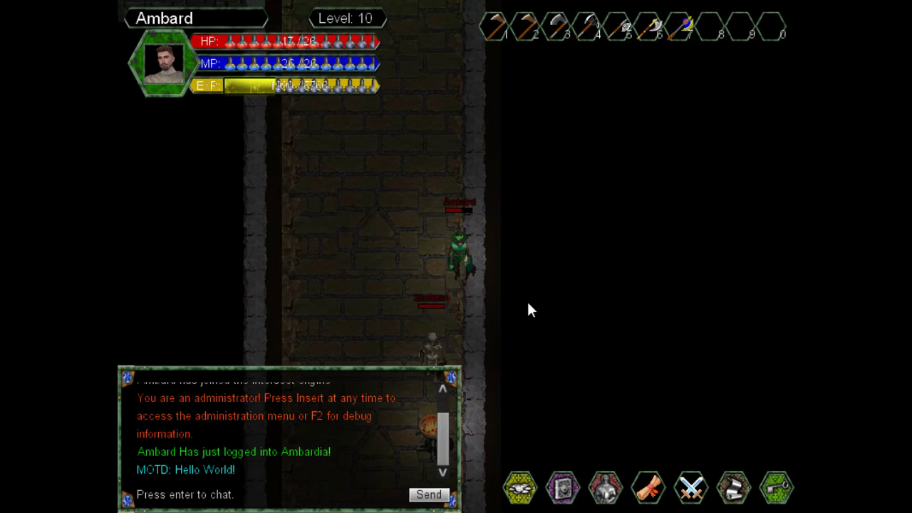
- Walk right along the corridor and up into the brick room to view both green lights
{"action": "key", "text": "Right"}
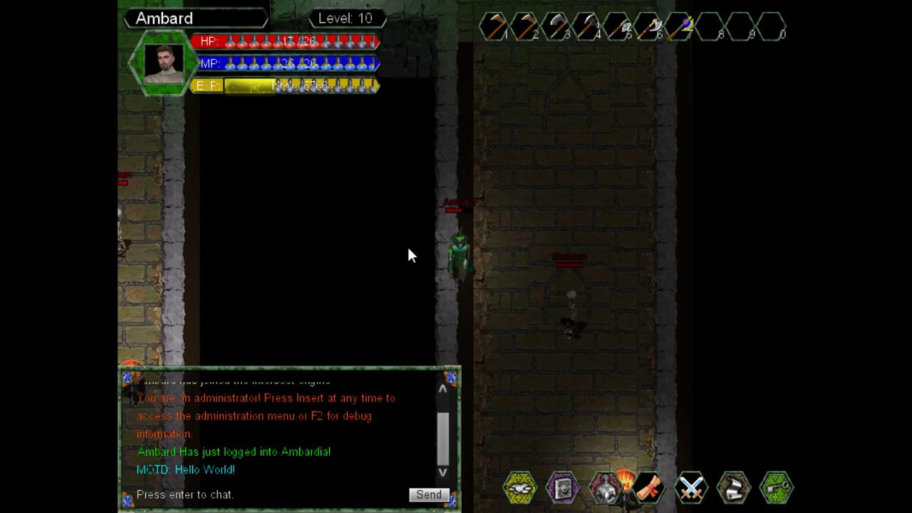
{"action": "key", "text": "Right"}
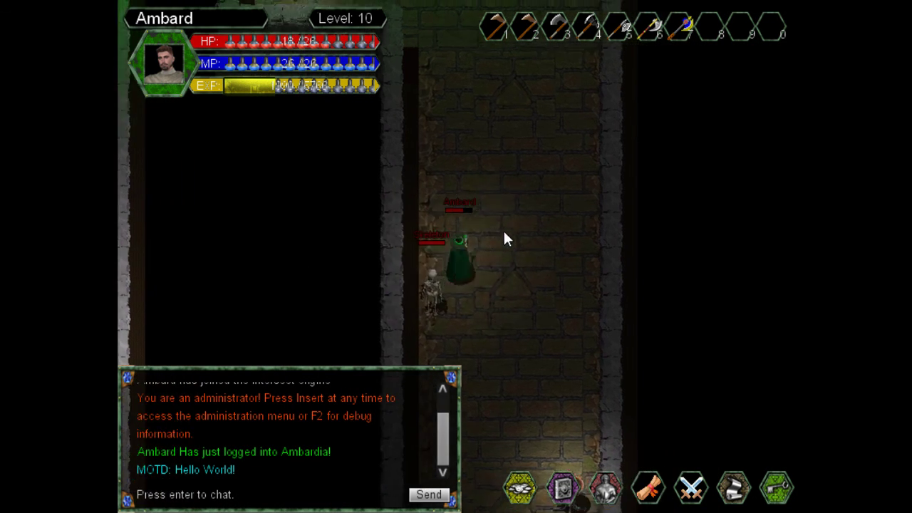
{"action": "key", "text": "Up"}
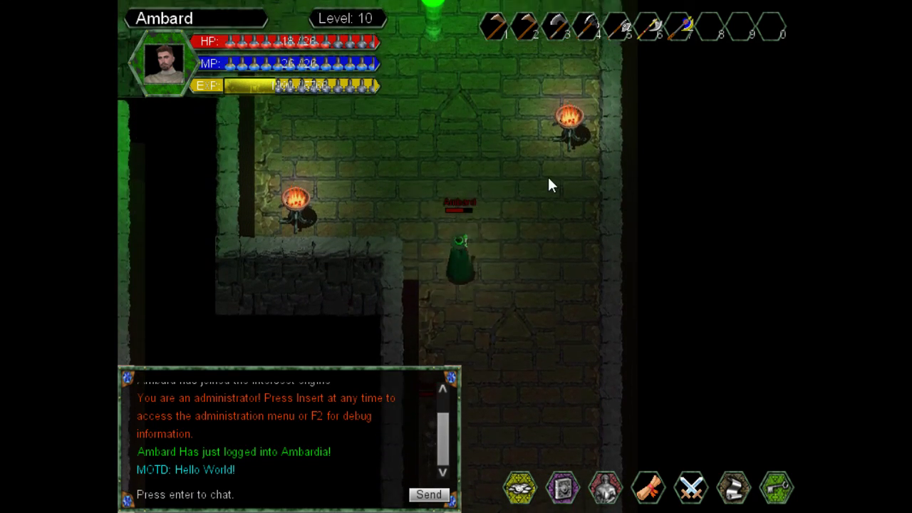
{"action": "key", "text": "Right"}
{"action": "key", "text": "Up"}
{"action": "key", "text": "Left"}
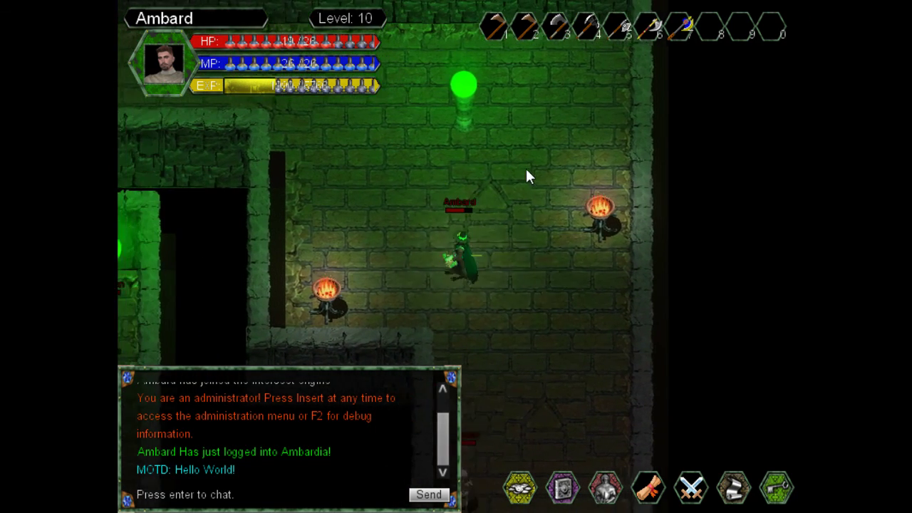
{"action": "key", "text": "Up"}
{"action": "key", "text": "Up"}
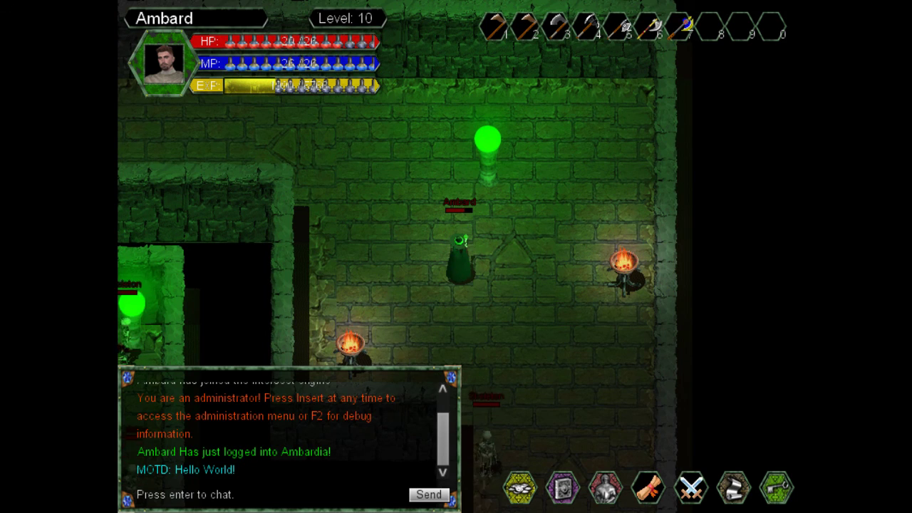
{"action": "key", "text": "Left"}
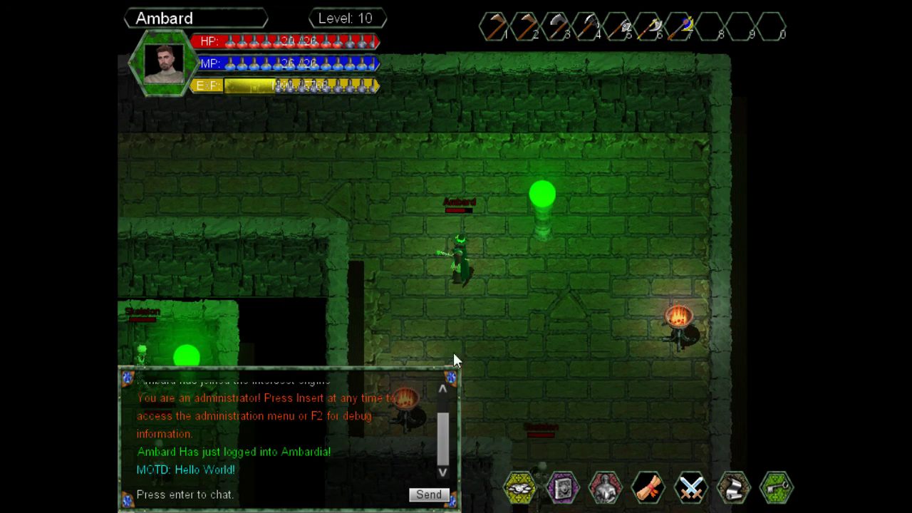